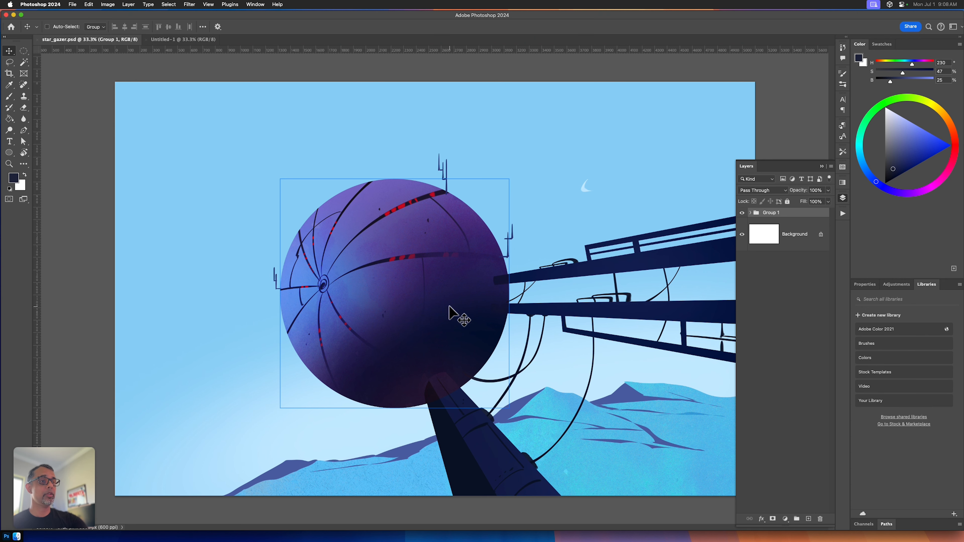
Step: In the blank Untitled-1 document, add a new layer and draw a circular selection about 1700 px wide near the canvas centre
{"action": "left_click", "coordinate": [189, 42]}
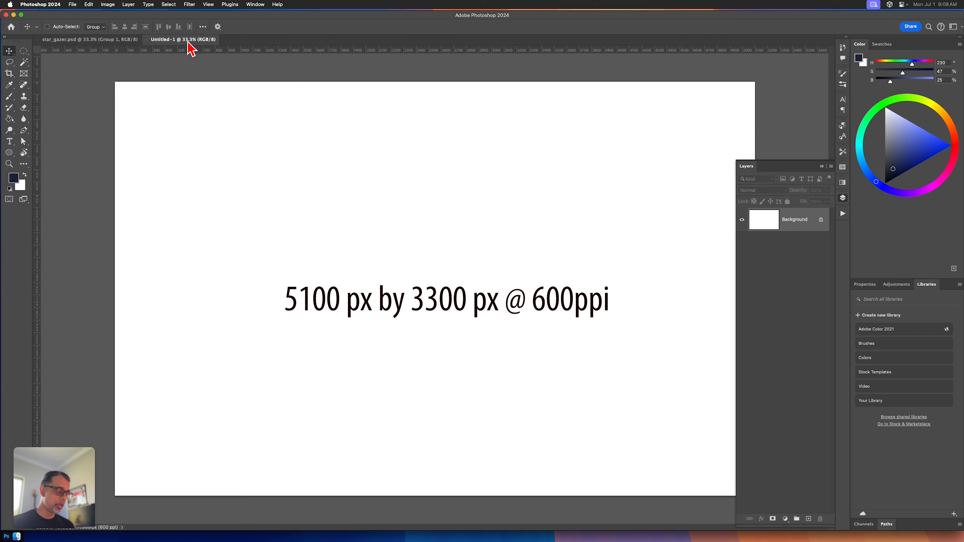
{"action": "key", "text": "super+minus"}
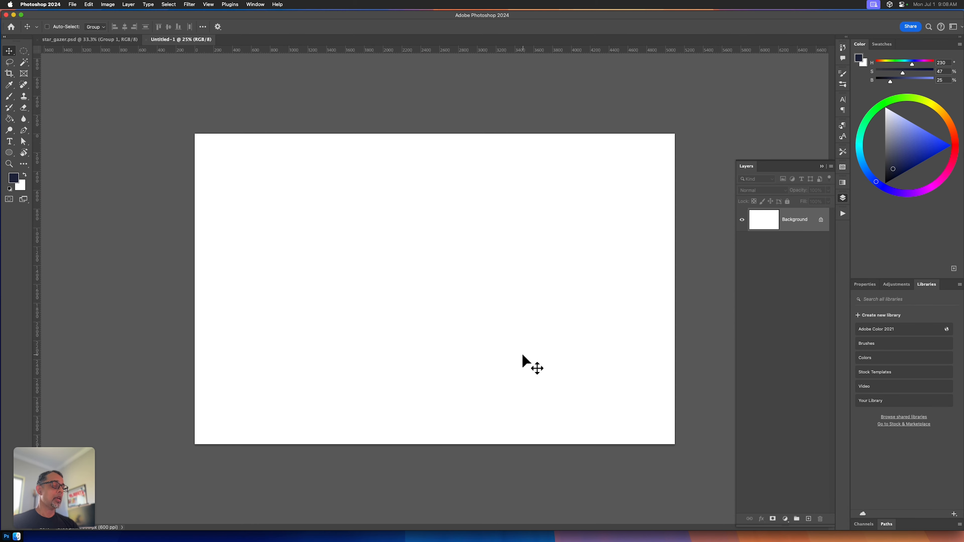
{"action": "key", "text": "alt+shift+super+n"}
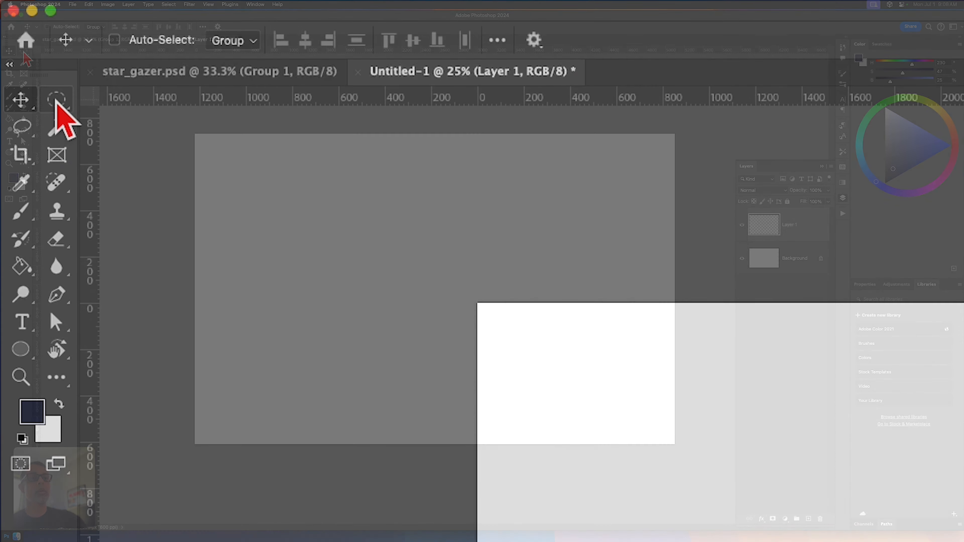
{"action": "left_click", "coordinate": [23, 51]}
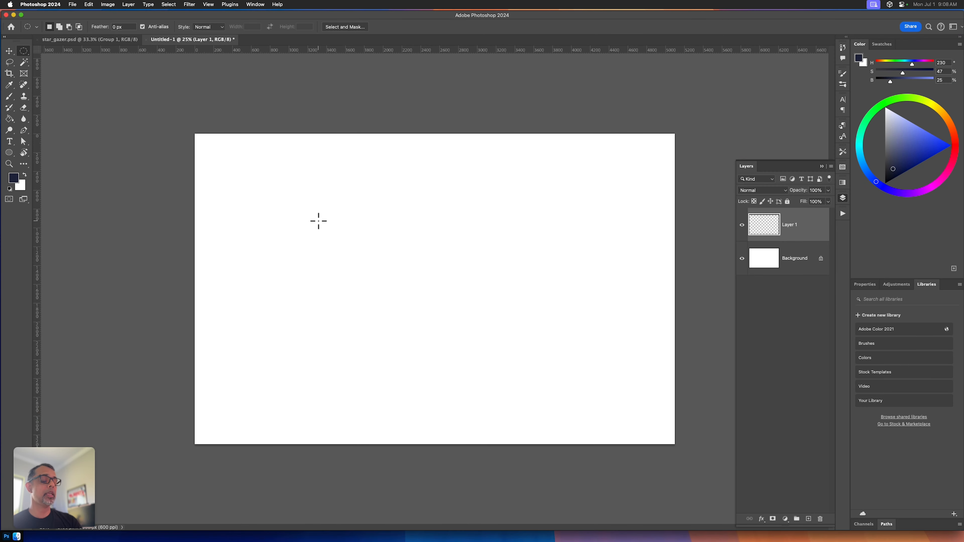
{"action": "left_click_drag", "start_coordinate": [328, 204], "coordinate": [488, 363]}
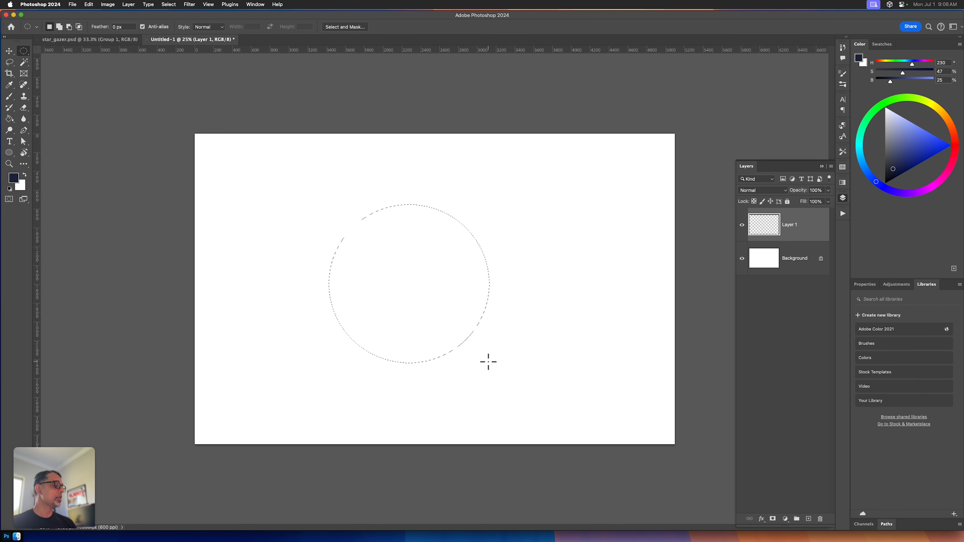
Step: Set the foreground colour to rust red (H 13, S 67, B 71) and fill the circular selection with it
{"action": "left_click_drag", "start_coordinate": [918, 146], "coordinate": [912, 145]}
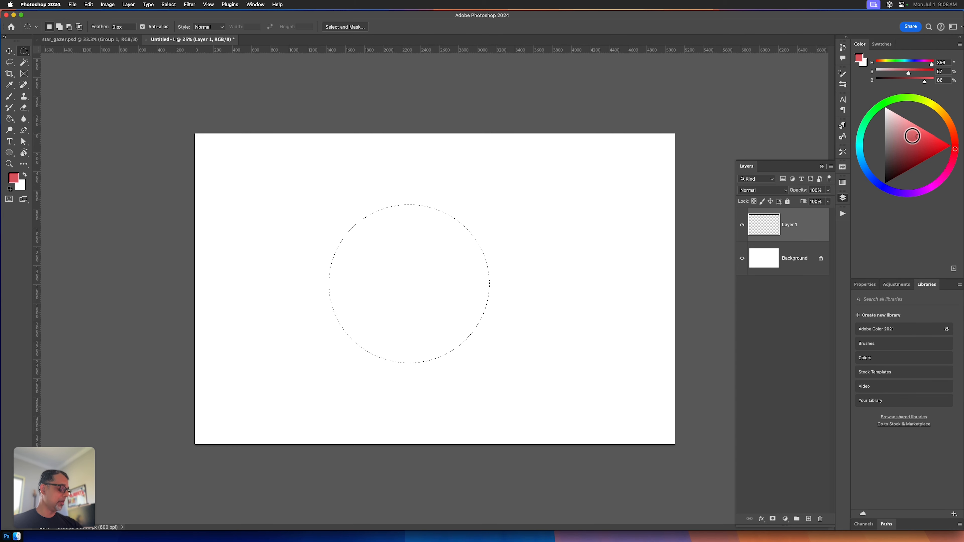
{"action": "key", "text": "alt"}
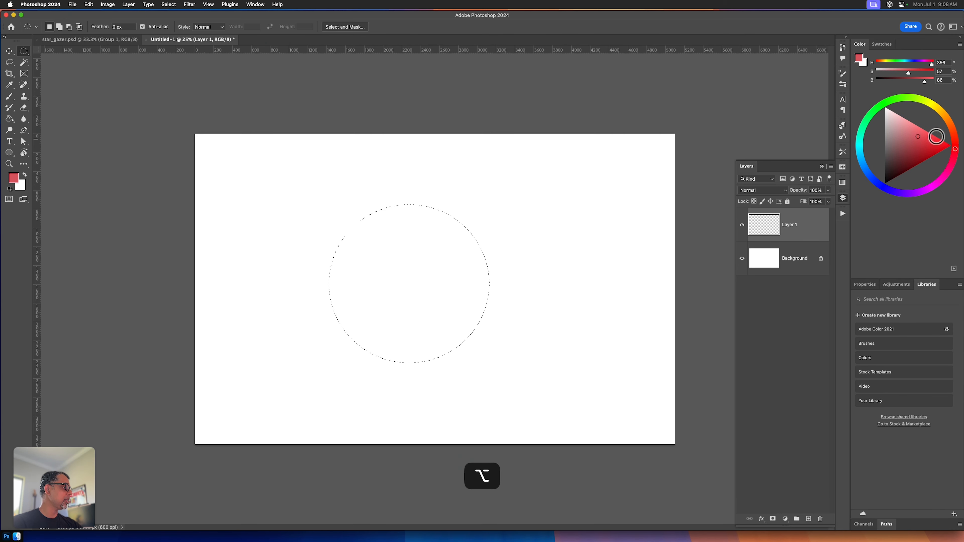
{"action": "left_click", "coordinate": [954, 134]}
{"action": "left_click", "coordinate": [916, 145]}
{"action": "key", "text": "alt+BackSpace"}
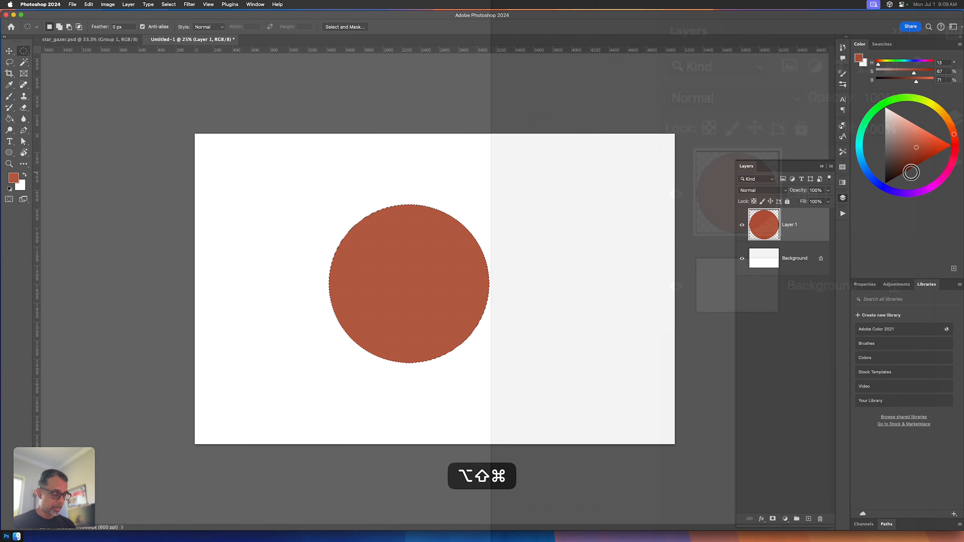
Step: Add a new layer above the filled circle and load the KMS Big Soft Brush preset
{"action": "key", "text": "alt+shift+super+n"}
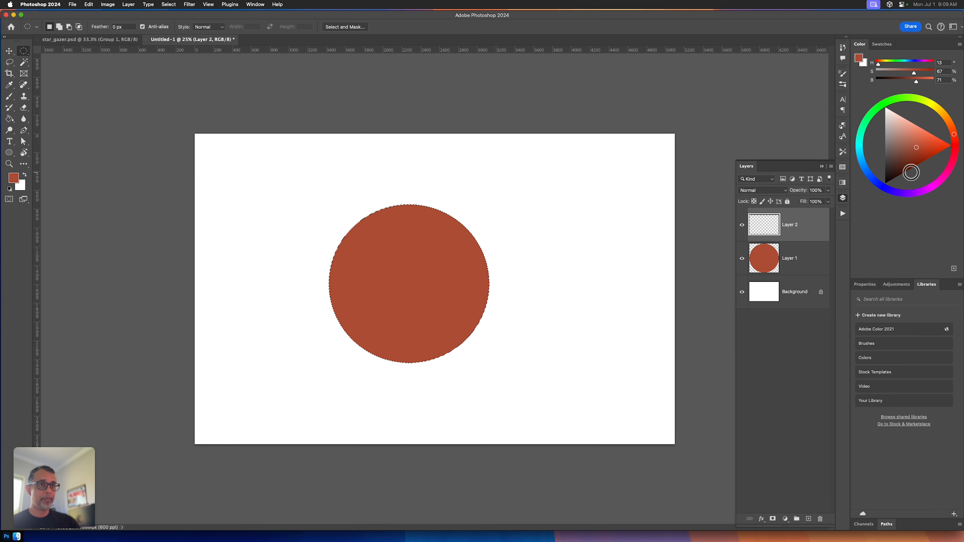
{"action": "key", "text": "b"}
{"action": "left_click", "coordinate": [50, 25]}
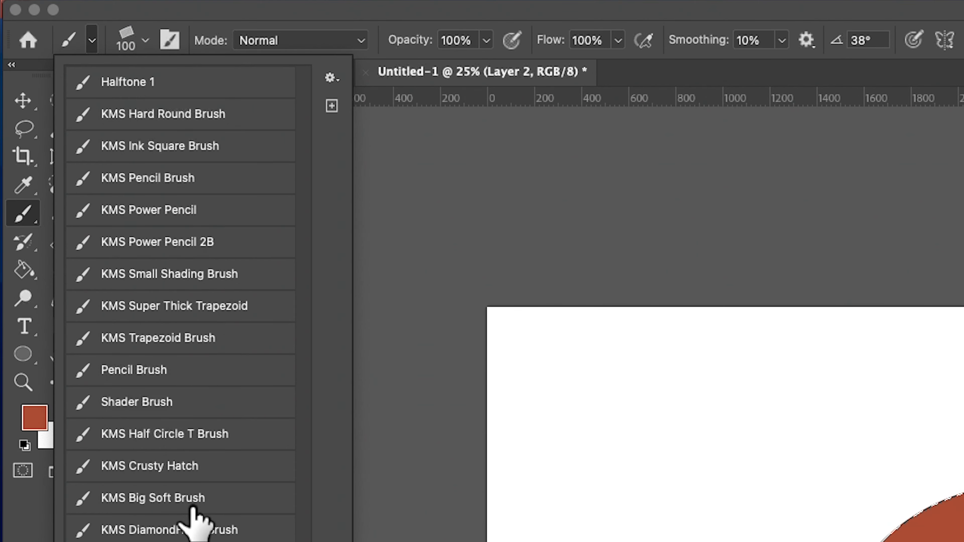
{"action": "left_click", "coordinate": [210, 499]}
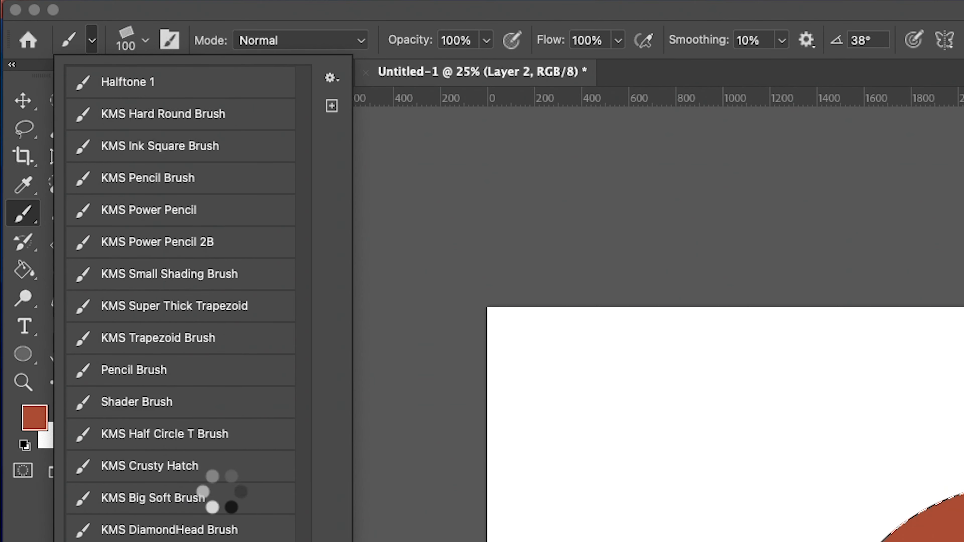
{"action": "double_click", "coordinate": [198, 497]}
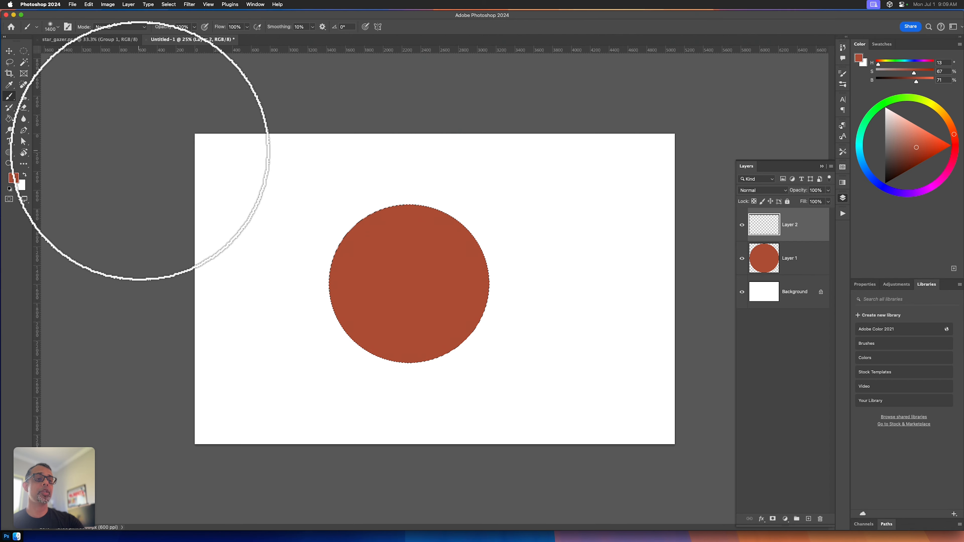
Step: Choose the Soft Round Pressure Opacity and Flow brush from General Brushes and reduce its size to 900 px
{"action": "left_click", "coordinate": [68, 27]}
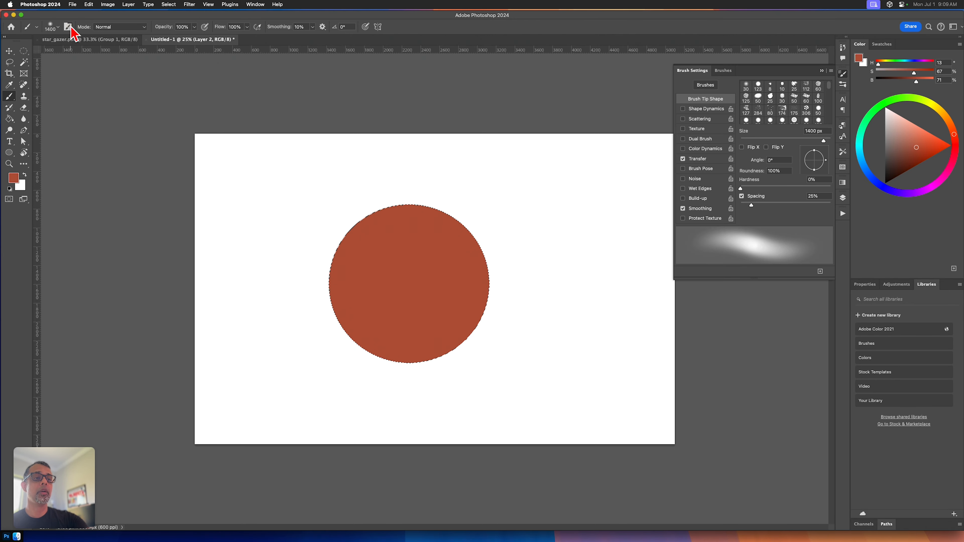
{"action": "left_click", "coordinate": [57, 27]}
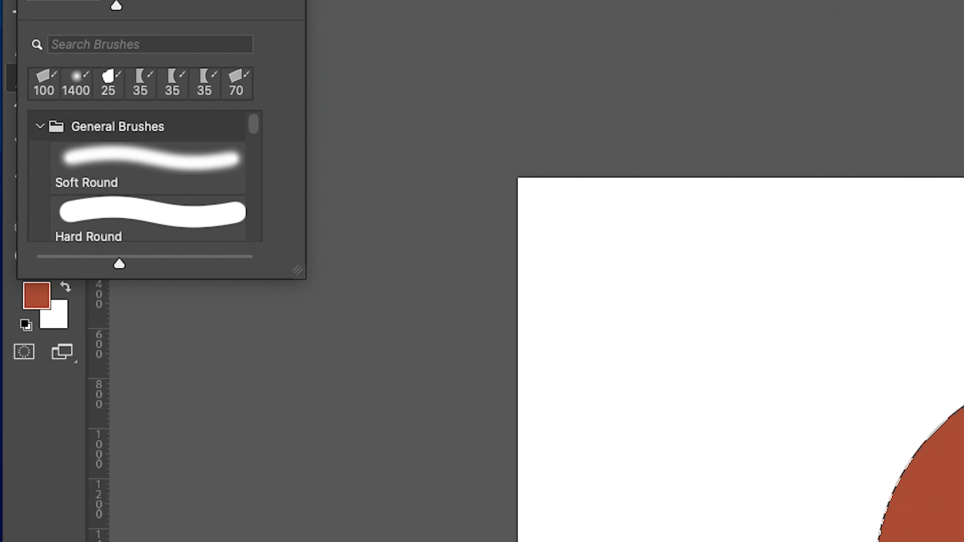
{"action": "left_click_drag", "start_coordinate": [297, 270], "coordinate": [303, 539]}
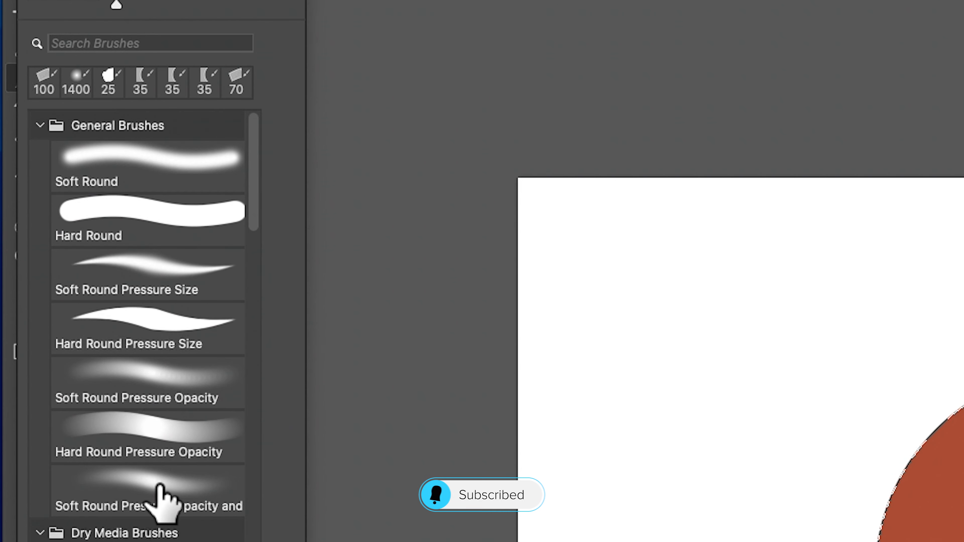
{"action": "left_click", "coordinate": [169, 490]}
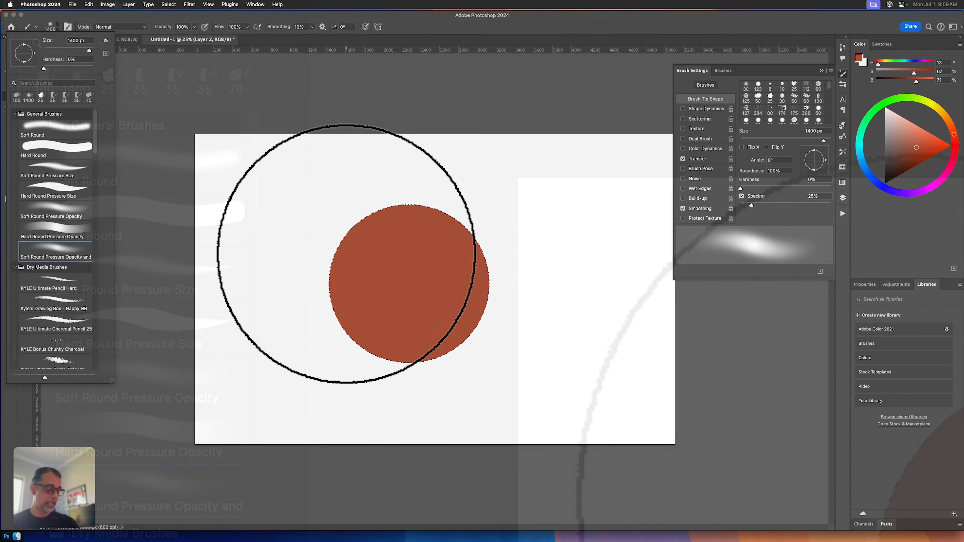
{"action": "key", "text": "bracketleft"}
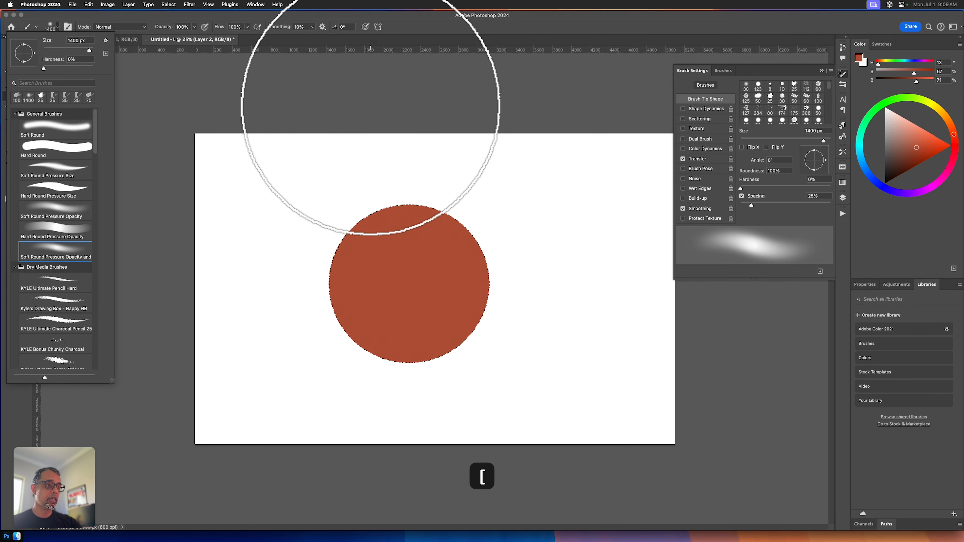
{"action": "key", "text": "bracketleft"}
{"action": "key", "text": "bracketleft"}
{"action": "key", "text": "bracketleft"}
{"action": "key", "text": "bracketleft"}
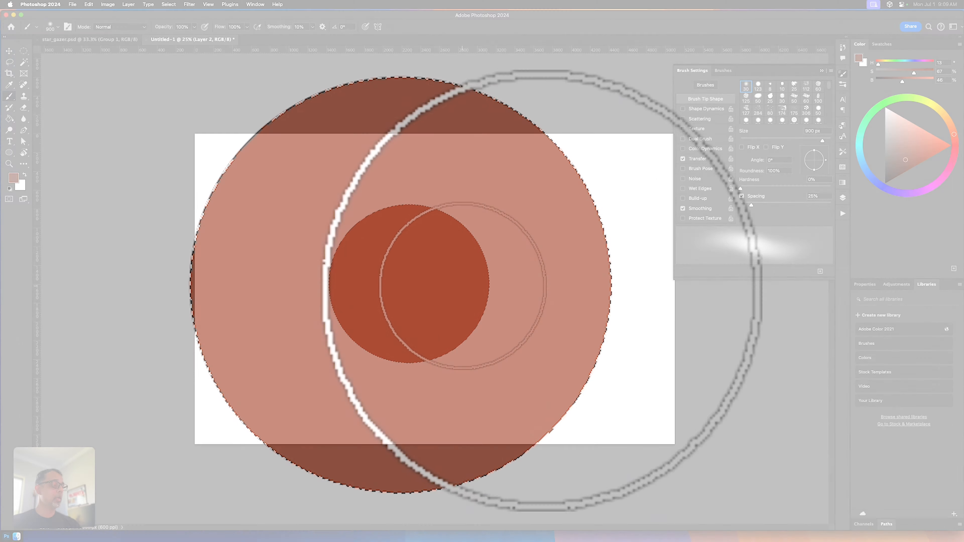
Step: Paint soft shading in dark rust (H 13, S 67, B 46) over the lower-right half of the circle
{"action": "left_click_drag", "start_coordinate": [464, 277], "coordinate": [415, 349]}
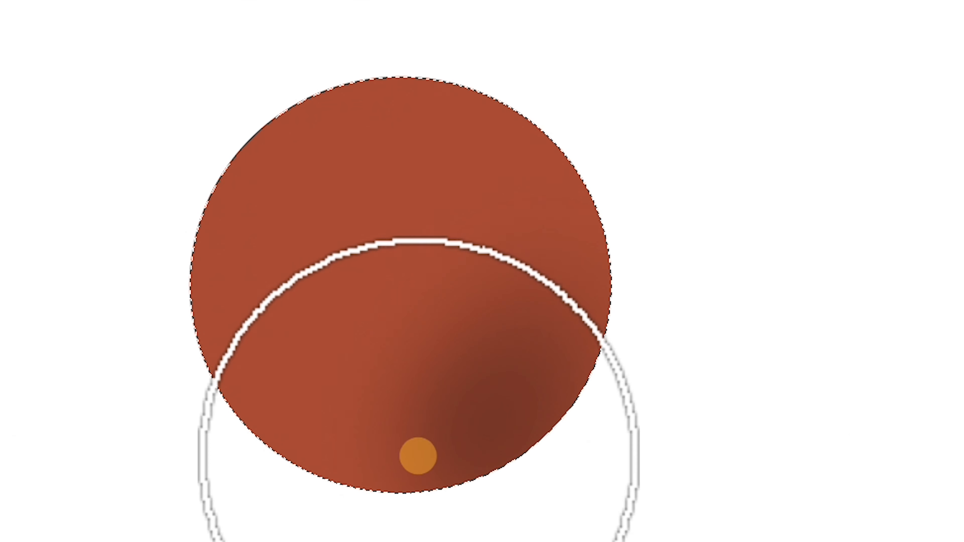
{"action": "left_click_drag", "start_coordinate": [419, 460], "coordinate": [540, 223]}
{"action": "left_click_drag", "start_coordinate": [499, 476], "coordinate": [596, 219]}
{"action": "left_click_drag", "start_coordinate": [538, 433], "coordinate": [585, 236]}
{"action": "left_click_drag", "start_coordinate": [536, 404], "coordinate": [604, 228]}
{"action": "mouse_move", "coordinate": [572, 353]}
{"action": "left_mouse_down"}
{"action": "mouse_move", "coordinate": [601, 222]}
{"action": "mouse_move", "coordinate": [491, 314]}
{"action": "mouse_move", "coordinate": [443, 431]}
{"action": "mouse_move", "coordinate": [448, 456]}
{"action": "mouse_move", "coordinate": [518, 346]}
{"action": "mouse_move", "coordinate": [471, 362]}
{"action": "mouse_move", "coordinate": [580, 255]}
{"action": "mouse_move", "coordinate": [544, 265]}
{"action": "mouse_move", "coordinate": [520, 254]}
{"action": "left_mouse_up"}
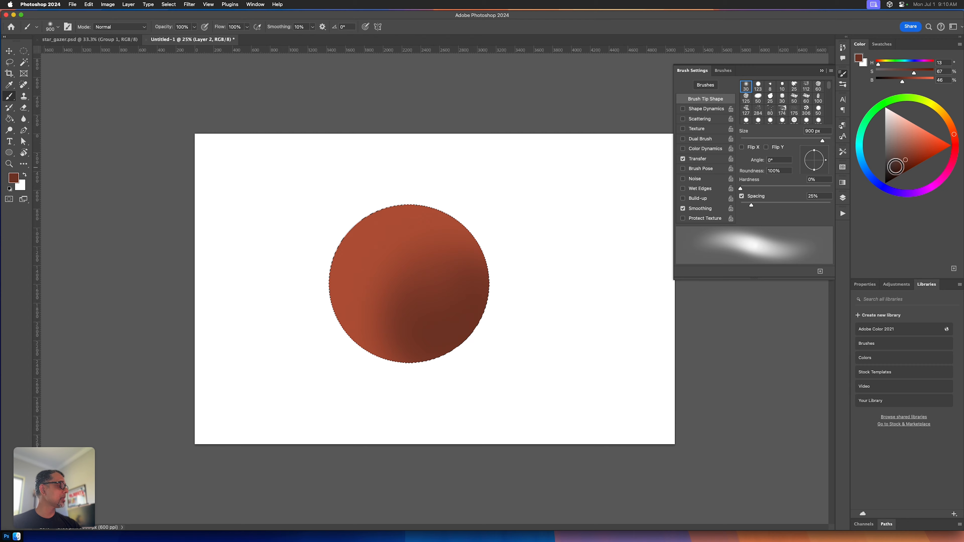
Step: Deepen the core of the lower-right shadow with dark brown (H 13, S 49, B 25)
{"action": "left_click", "coordinate": [893, 169]}
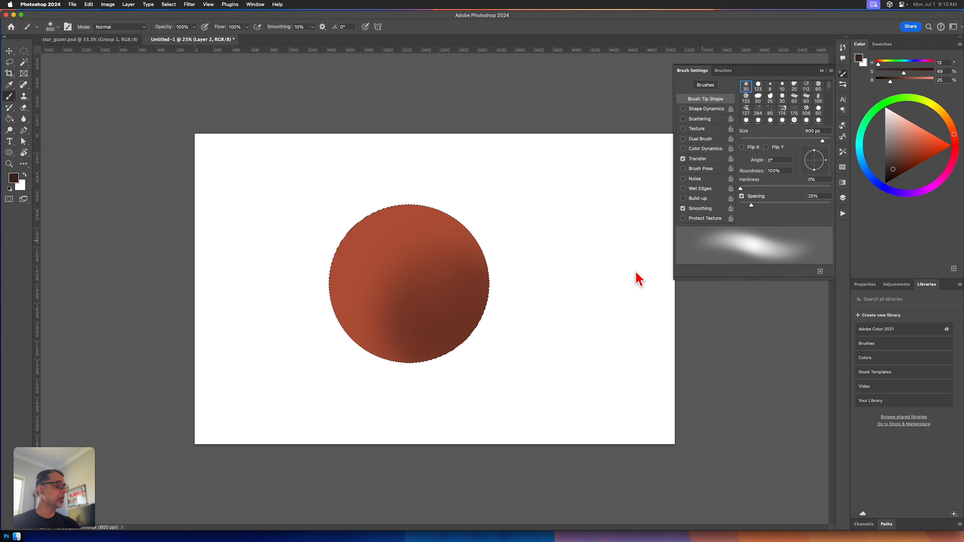
{"action": "left_click_drag", "start_coordinate": [442, 316], "coordinate": [463, 327]}
{"action": "mouse_move", "coordinate": [463, 269]}
{"action": "left_mouse_down"}
{"action": "mouse_move", "coordinate": [446, 276]}
{"action": "mouse_move", "coordinate": [471, 332]}
{"action": "mouse_move", "coordinate": [428, 323]}
{"action": "mouse_move", "coordinate": [422, 309]}
{"action": "mouse_move", "coordinate": [418, 337]}
{"action": "mouse_move", "coordinate": [457, 336]}
{"action": "mouse_move", "coordinate": [448, 340]}
{"action": "mouse_move", "coordinate": [481, 313]}
{"action": "left_mouse_up"}
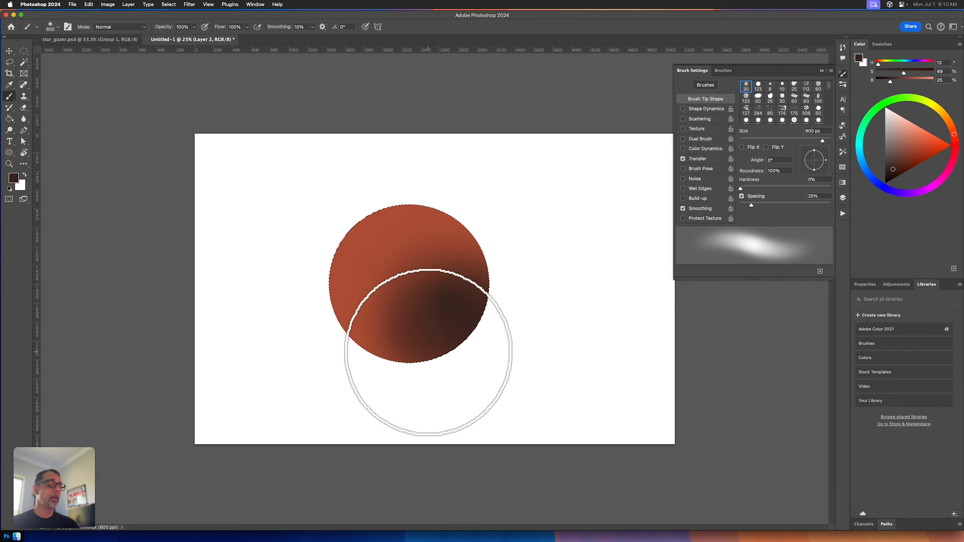
Step: Blend the edge of the sphere's shadow with soft strokes of bright orange-red (H 13, S 70, B 78)
{"action": "left_click", "coordinate": [922, 145]}
{"action": "mouse_move", "coordinate": [389, 321]}
{"action": "left_mouse_down"}
{"action": "mouse_move", "coordinate": [476, 309]}
{"action": "mouse_move", "coordinate": [379, 339]}
{"action": "mouse_move", "coordinate": [477, 272]}
{"action": "left_mouse_up"}
{"action": "mouse_move", "coordinate": [400, 338]}
{"action": "left_mouse_down"}
{"action": "mouse_move", "coordinate": [428, 250]}
{"action": "mouse_move", "coordinate": [474, 277]}
{"action": "left_mouse_up"}
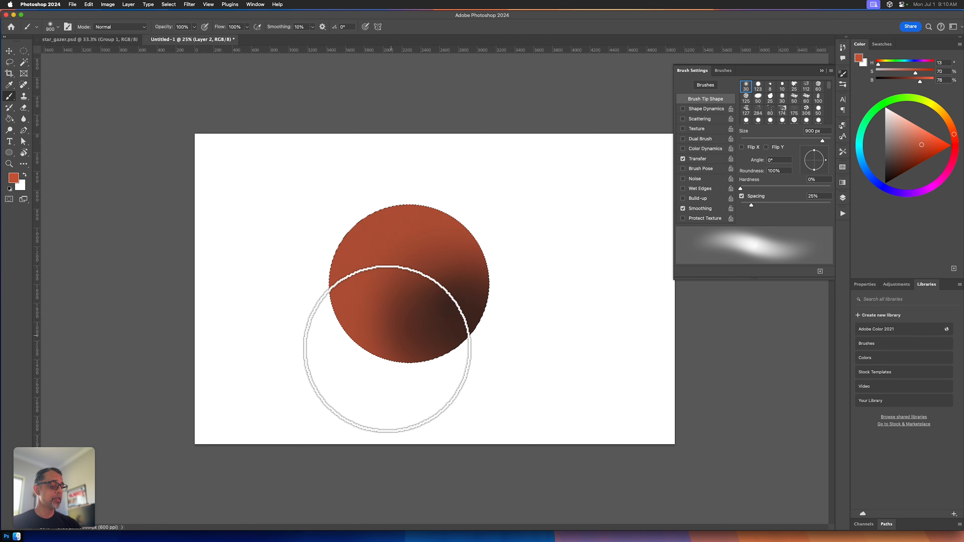
{"action": "mouse_move", "coordinate": [366, 334]}
{"action": "left_mouse_down"}
{"action": "mouse_move", "coordinate": [477, 275]}
{"action": "mouse_move", "coordinate": [506, 276]}
{"action": "left_mouse_up"}
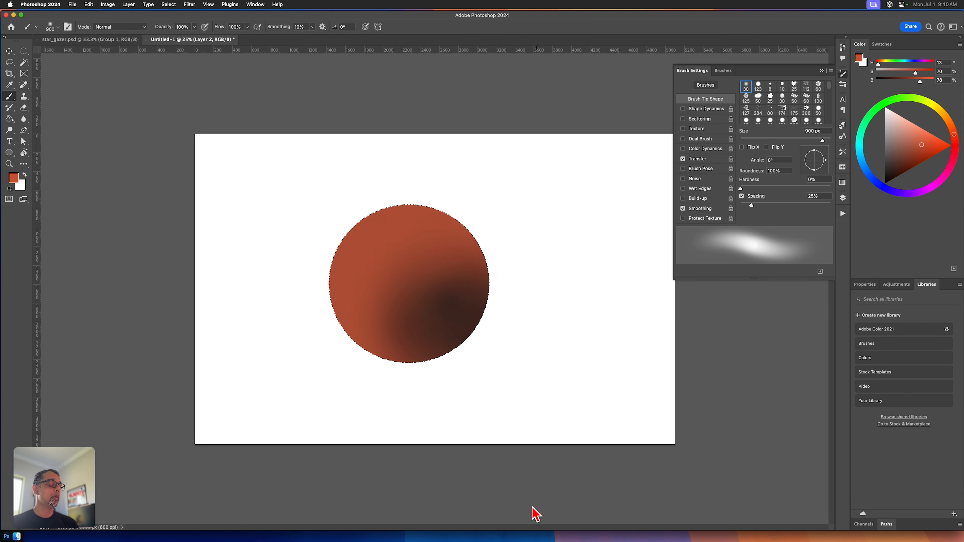
Step: Darken and widen the sphere's shadow with near-black brown (H 13, S 89, B 20), and deselect the circle
{"action": "left_click_drag", "start_coordinate": [909, 166], "coordinate": [897, 175]}
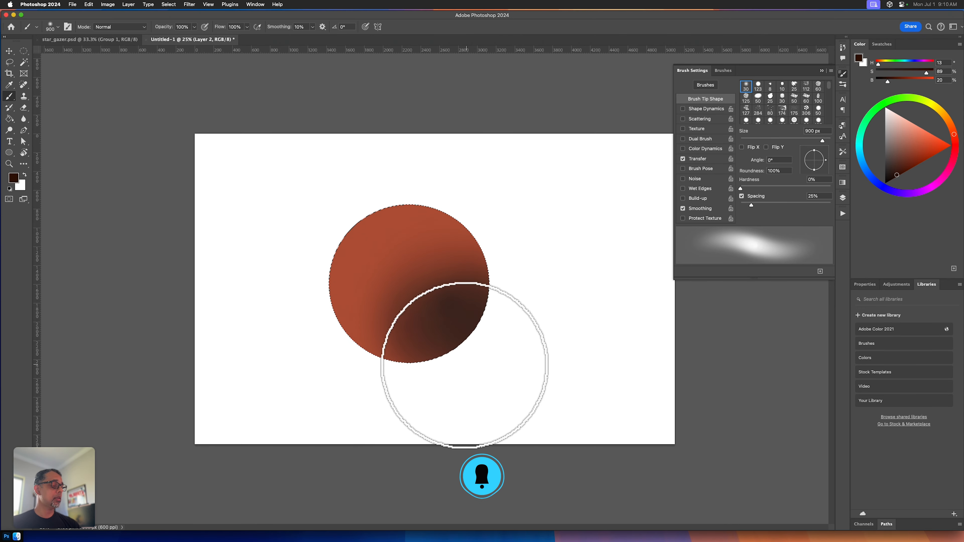
{"action": "mouse_move", "coordinate": [465, 368]}
{"action": "left_mouse_down"}
{"action": "mouse_move", "coordinate": [441, 360]}
{"action": "mouse_move", "coordinate": [450, 286]}
{"action": "left_mouse_up"}
{"action": "mouse_move", "coordinate": [397, 330]}
{"action": "left_mouse_down"}
{"action": "mouse_move", "coordinate": [477, 311]}
{"action": "mouse_move", "coordinate": [467, 301]}
{"action": "mouse_move", "coordinate": [481, 291]}
{"action": "left_mouse_up"}
{"action": "mouse_move", "coordinate": [459, 322]}
{"action": "left_mouse_down"}
{"action": "mouse_move", "coordinate": [424, 349]}
{"action": "mouse_move", "coordinate": [427, 251]}
{"action": "mouse_move", "coordinate": [419, 347]}
{"action": "mouse_move", "coordinate": [465, 258]}
{"action": "mouse_move", "coordinate": [401, 338]}
{"action": "mouse_move", "coordinate": [498, 286]}
{"action": "mouse_move", "coordinate": [429, 302]}
{"action": "mouse_move", "coordinate": [468, 334]}
{"action": "mouse_move", "coordinate": [458, 266]}
{"action": "mouse_move", "coordinate": [482, 290]}
{"action": "mouse_move", "coordinate": [457, 327]}
{"action": "left_mouse_up"}
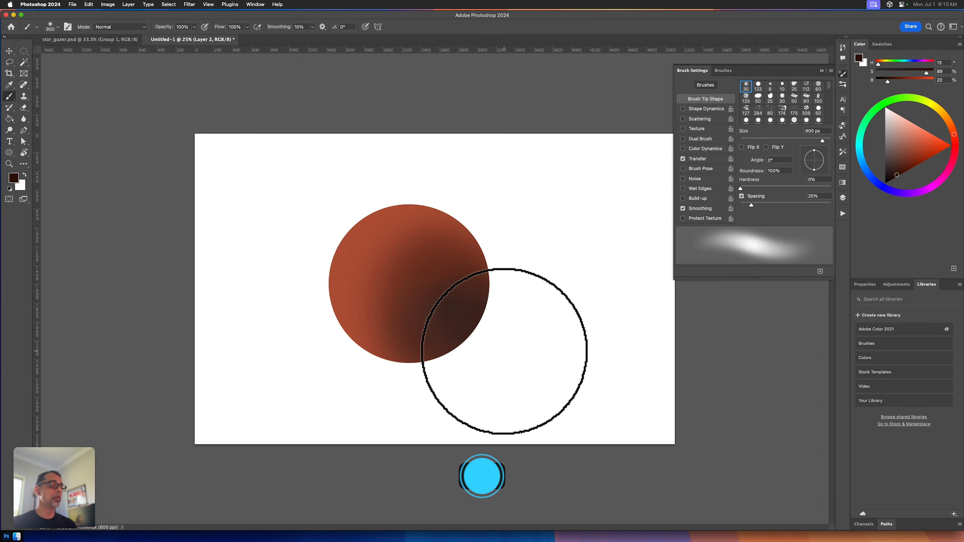
{"action": "key", "text": "super+d"}
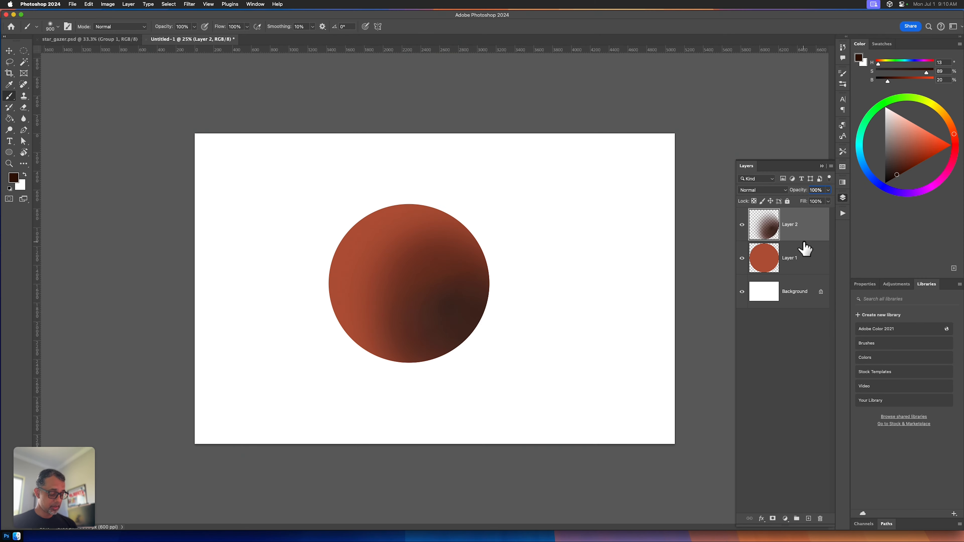
Step: Add a new layer and outline a tapered polygonal selection from inside the sphere to beyond the canvas's lower-right corner
{"action": "key", "text": "alt+shift+super+n"}
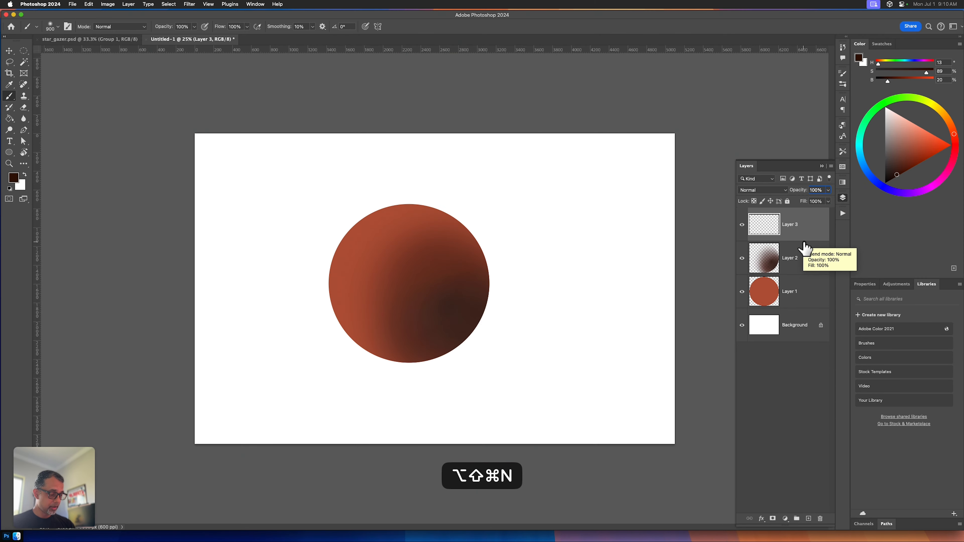
{"action": "key", "text": "shift+l"}
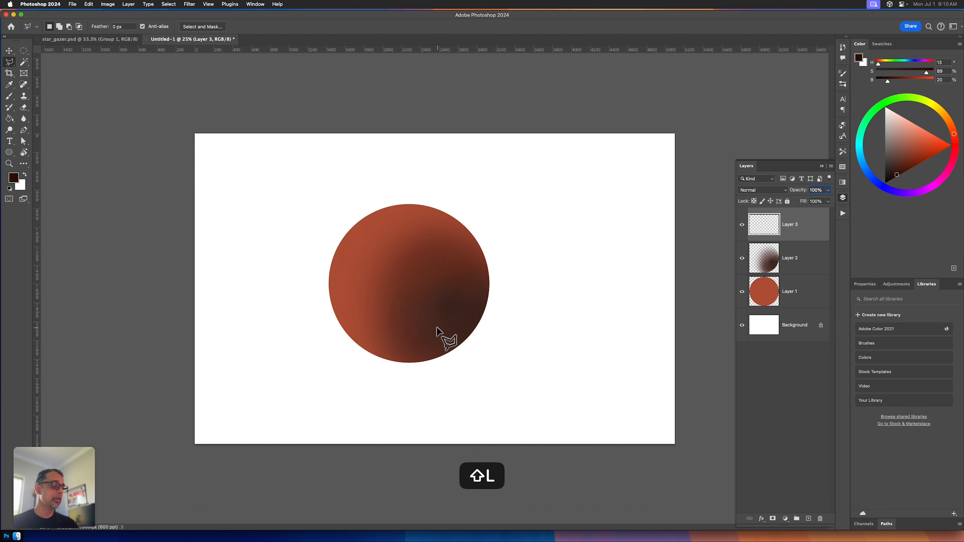
{"action": "left_click", "coordinate": [432, 326]}
{"action": "left_click", "coordinate": [692, 465]}
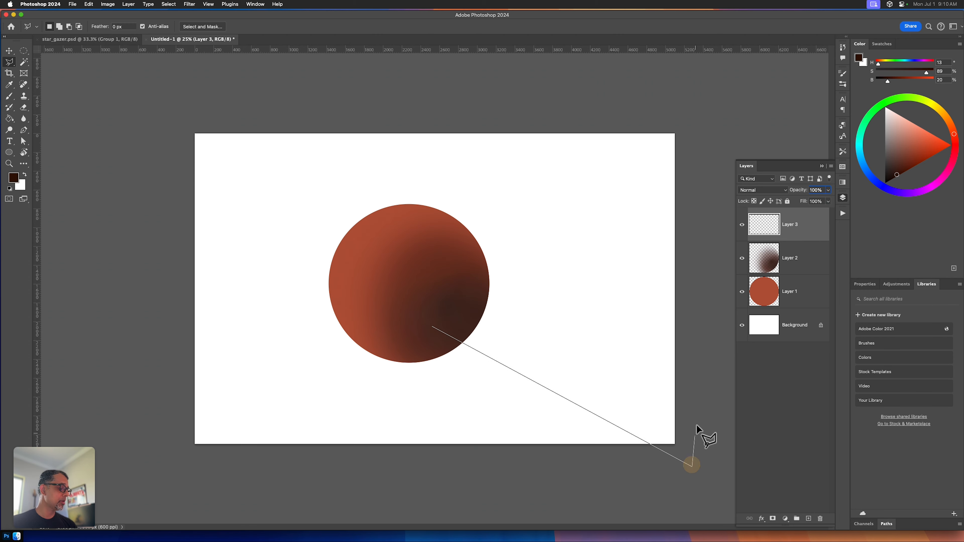
{"action": "left_click", "coordinate": [695, 427]}
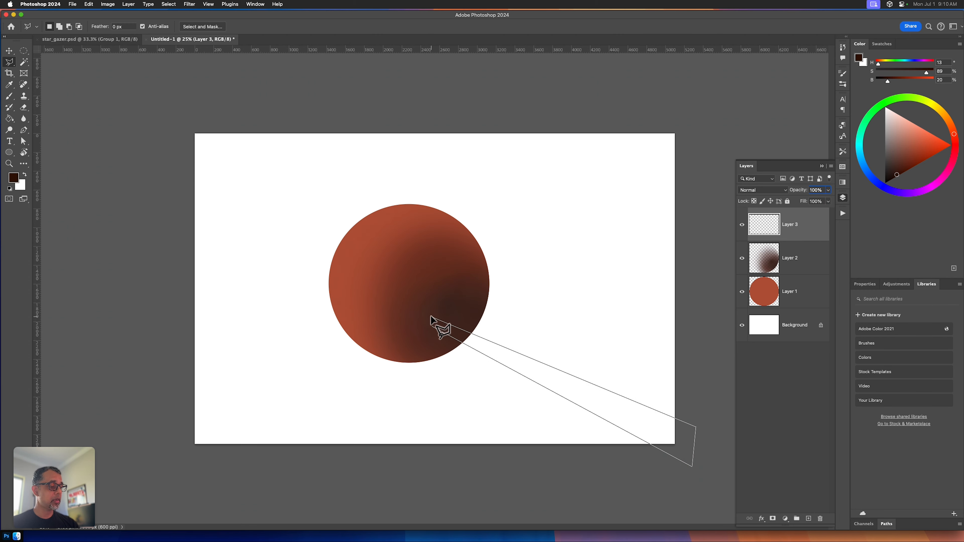
{"action": "left_click", "coordinate": [432, 326]}
Step: Add a second tapered polygonal selection above the first, widening from the sphere past the canvas's right edge
{"action": "key", "text": "shift"}
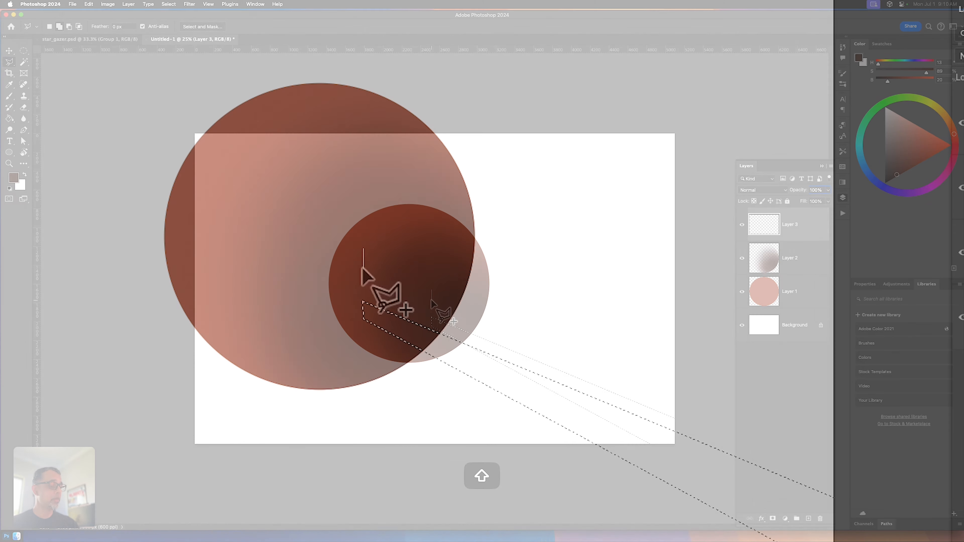
{"action": "left_click", "coordinate": [432, 300]}
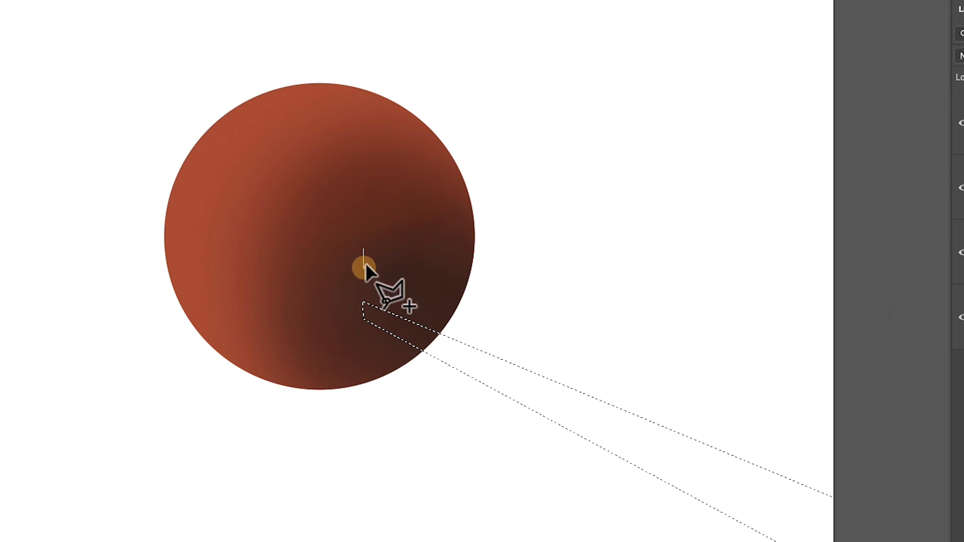
{"action": "left_click", "coordinate": [879, 301]}
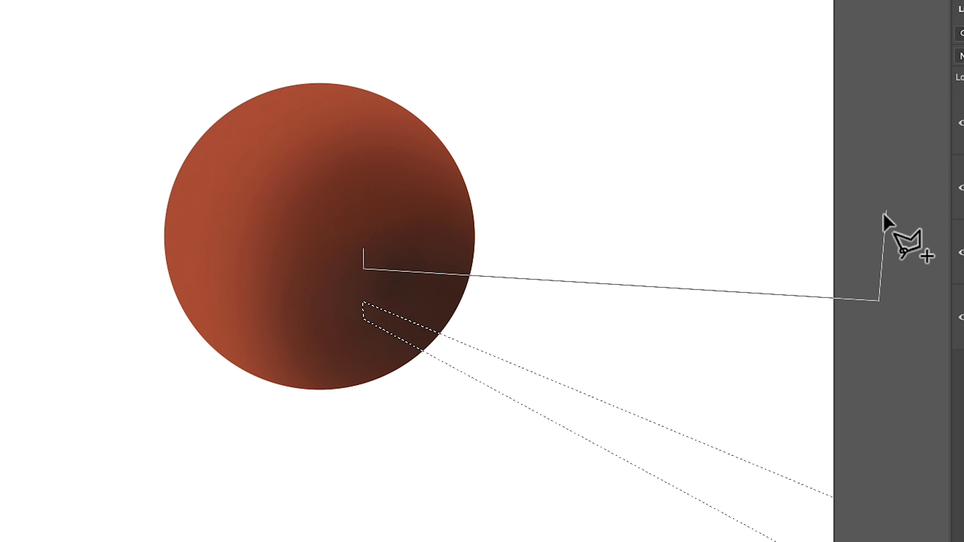
{"action": "left_click", "coordinate": [885, 216]}
{"action": "left_click", "coordinate": [365, 250]}
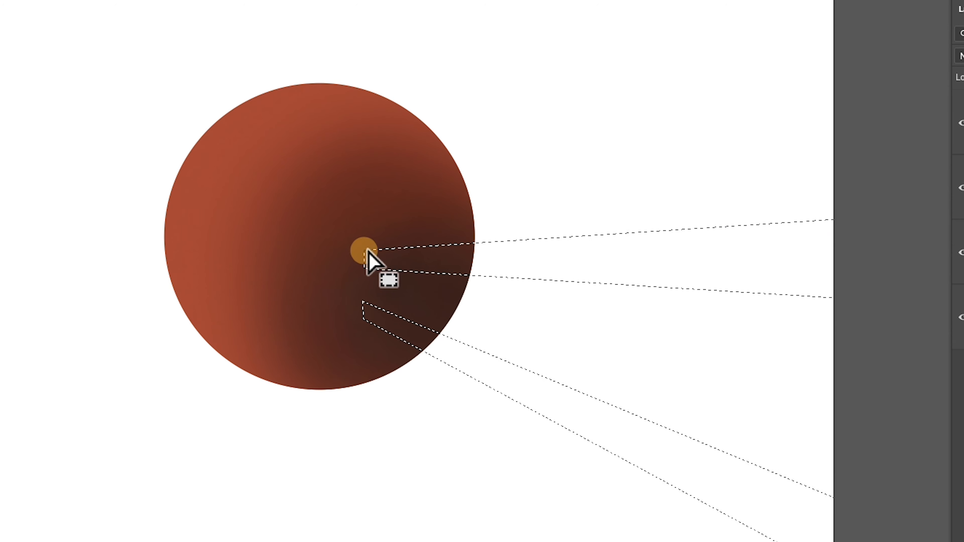
Step: Add a third tapered selection from the sphere past the canvas's upper-right edge, and fill all three beam selections with near-black brown (H 13, S 89, B 20)
{"action": "left_click", "coordinate": [400, 203]}
{"action": "left_click", "coordinate": [403, 212]}
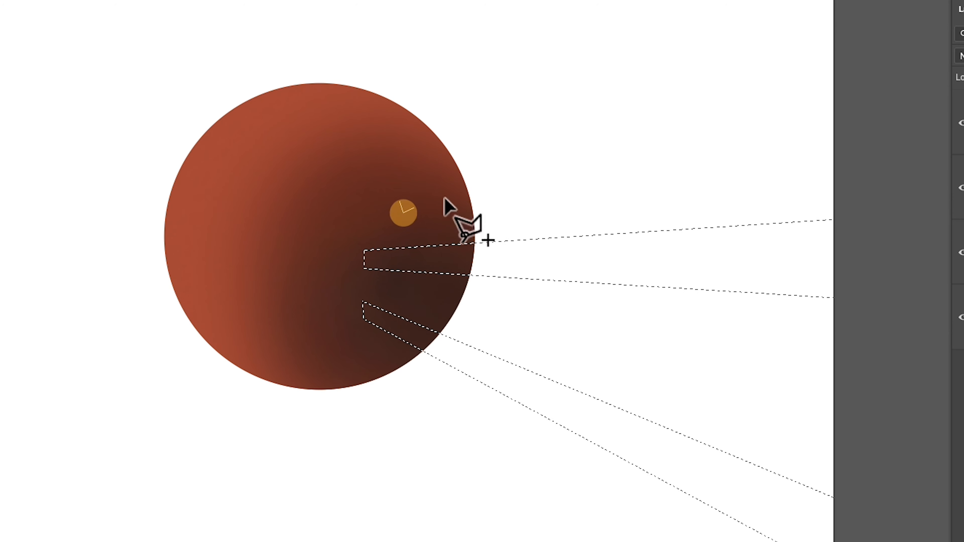
{"action": "left_click", "coordinate": [872, 134]}
{"action": "left_click", "coordinate": [881, 9]}
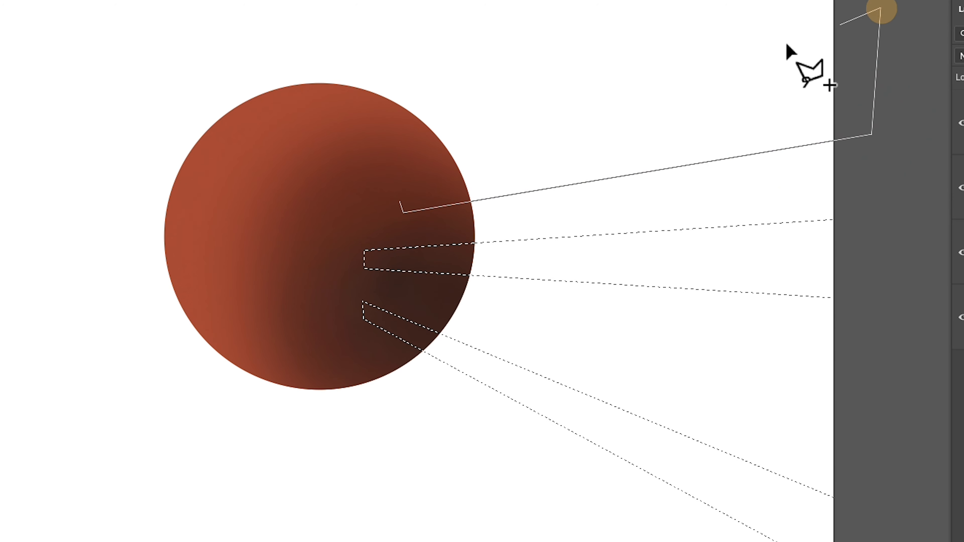
{"action": "left_click", "coordinate": [401, 205]}
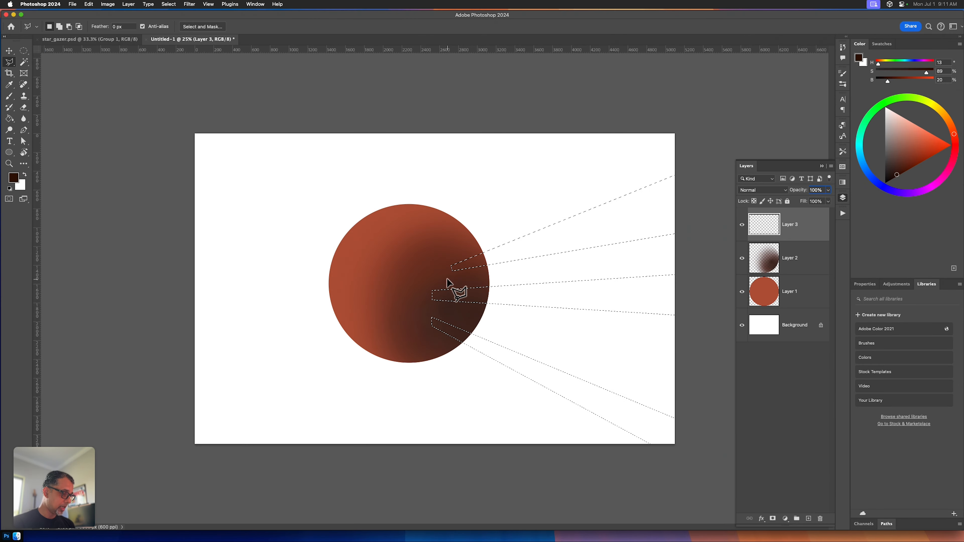
{"action": "key", "text": "alt+BackSpace"}
{"action": "key", "text": "super+d"}
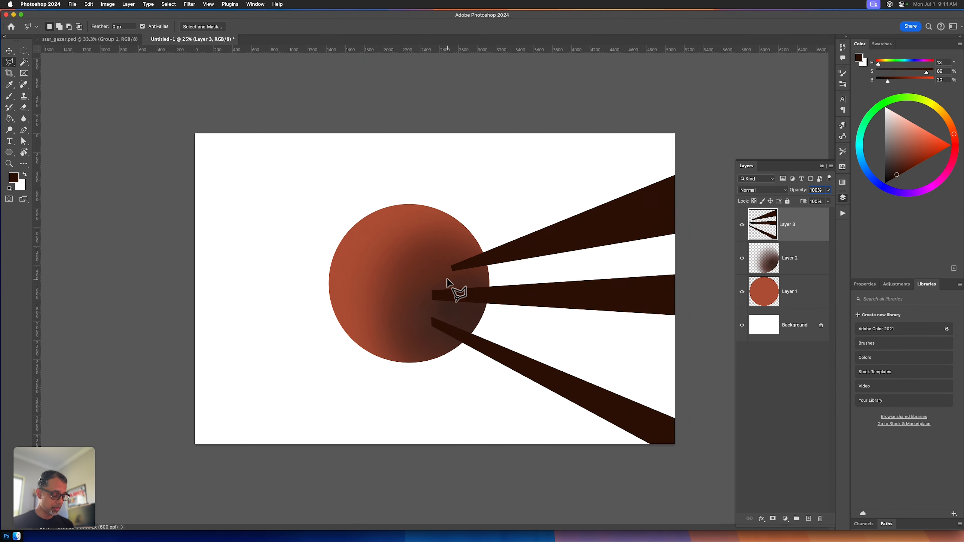
Step: Round off the inner tips of the three beams by cutting away their corners with freehand lasso selections
{"action": "key", "text": "super+equal"}
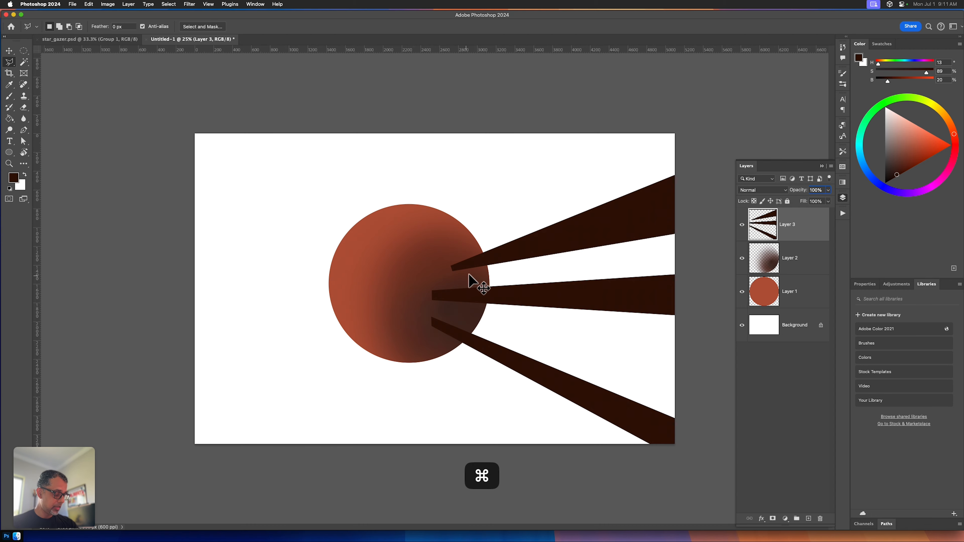
{"action": "key", "text": "l"}
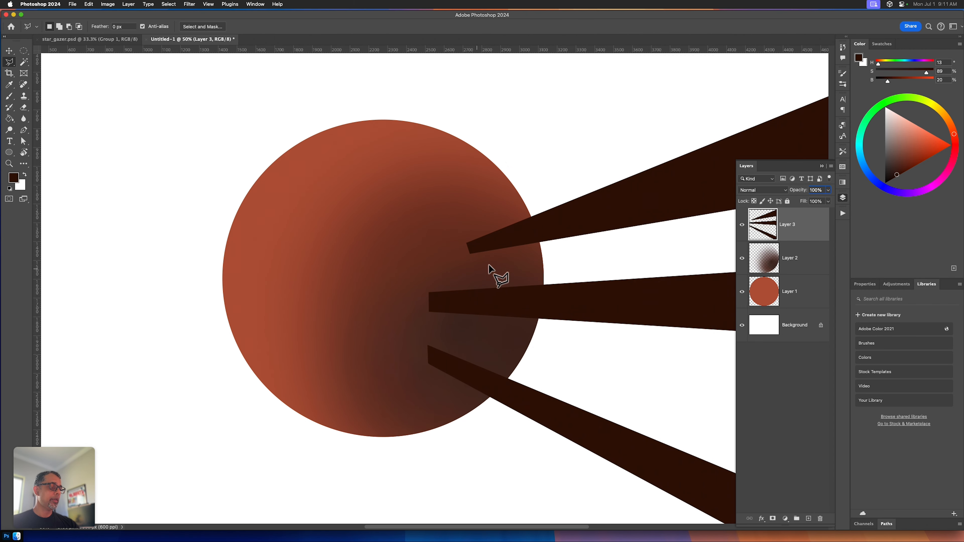
{"action": "key", "text": "l"}
{"action": "key", "text": "shift+l"}
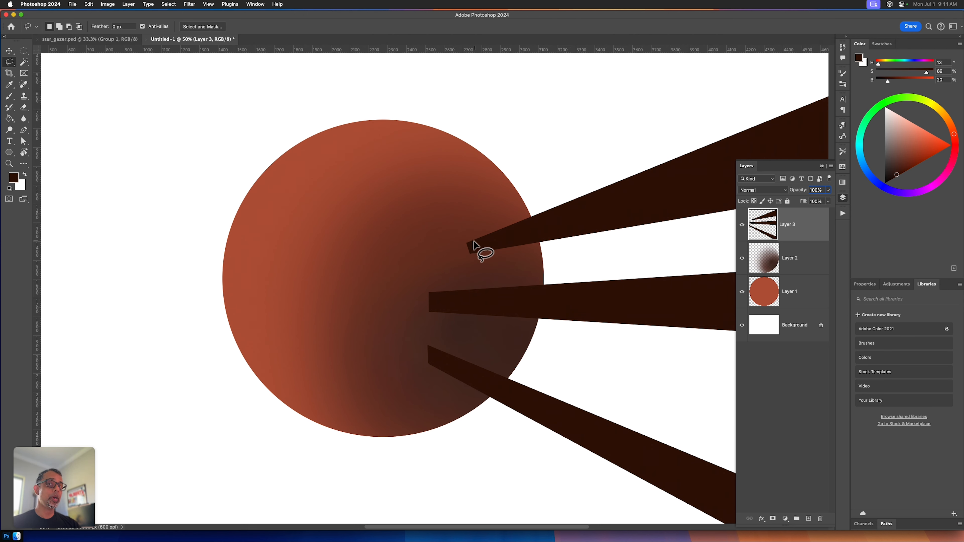
{"action": "left_click_drag", "start_coordinate": [472, 259], "coordinate": [471, 243]}
{"action": "key", "text": "super+x"}
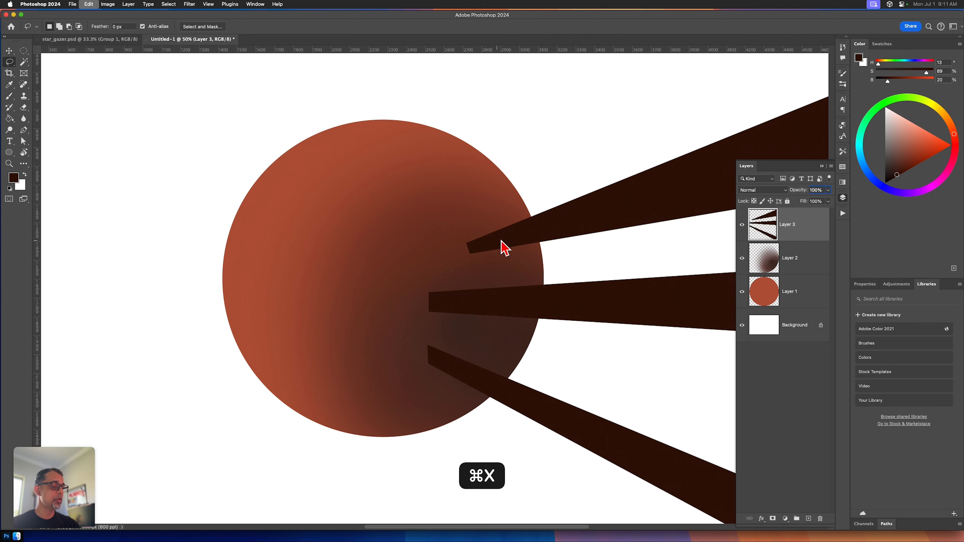
{"action": "left_click_drag", "start_coordinate": [444, 290], "coordinate": [431, 312]}
{"action": "key", "text": "super+x"}
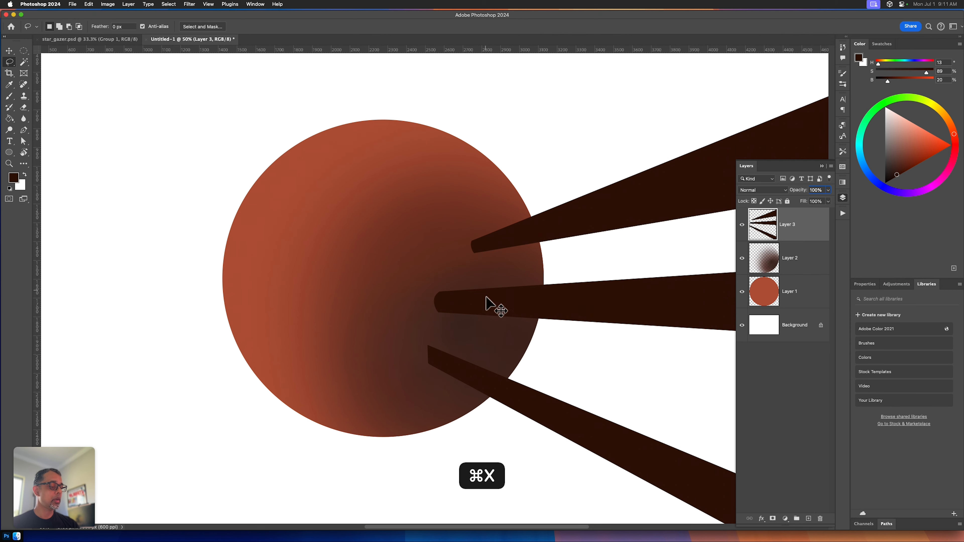
{"action": "left_click_drag", "start_coordinate": [440, 376], "coordinate": [448, 380]}
{"action": "key", "text": "super+x"}
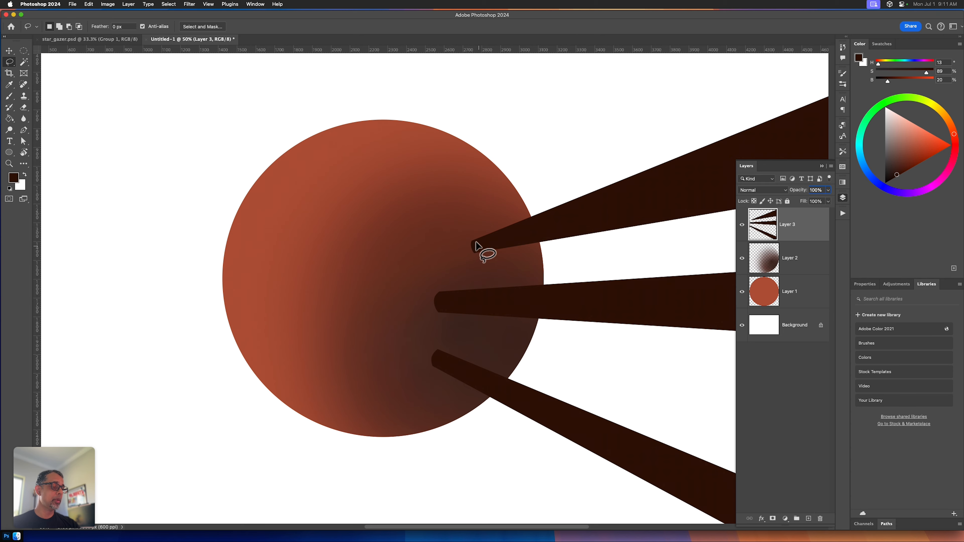
{"action": "left_click_drag", "start_coordinate": [488, 256], "coordinate": [494, 243]}
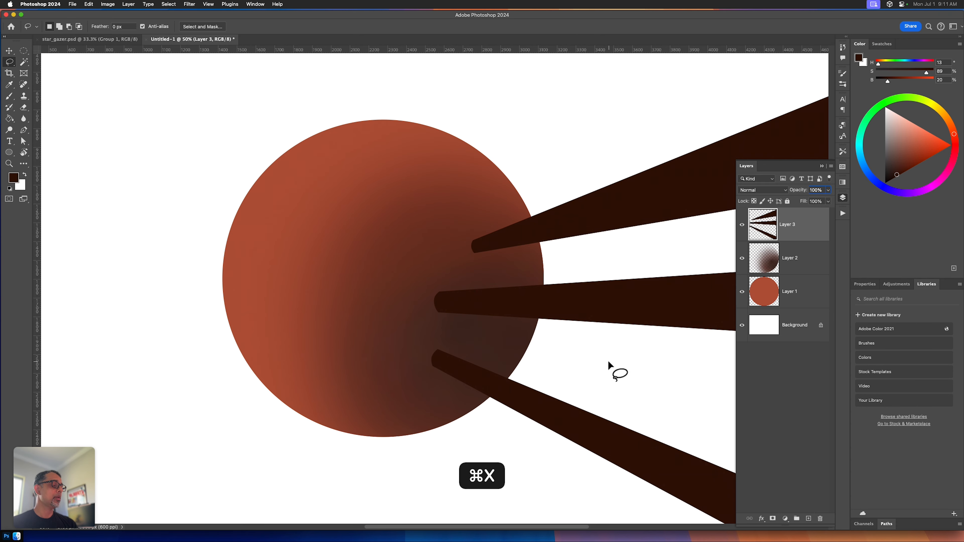
Step: Select the outlines of the beams on Layer 3 and brush the upper beam's top edge with orange-red sampled from the sphere (H 14, S 67, B 67)
{"action": "key", "text": "super+minus"}
{"action": "key", "text": "space"}
{"action": "key", "text": "super+minus"}
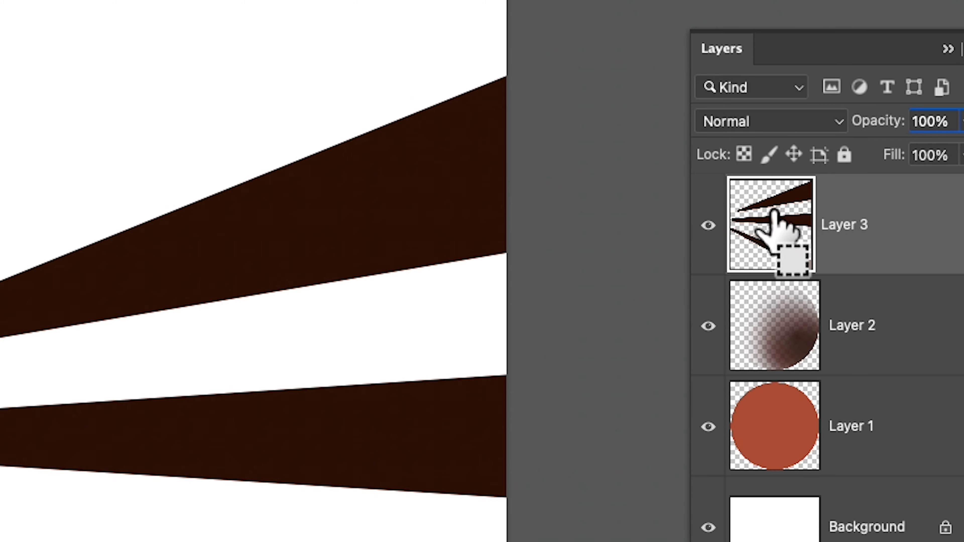
{"action": "left_click", "coordinate": [770, 220], "text": "super"}
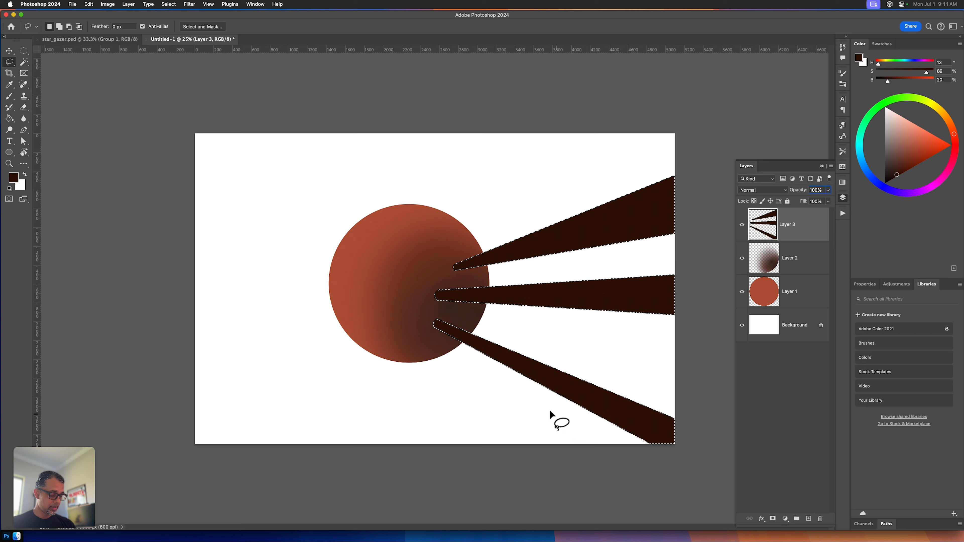
{"action": "key", "text": "i"}
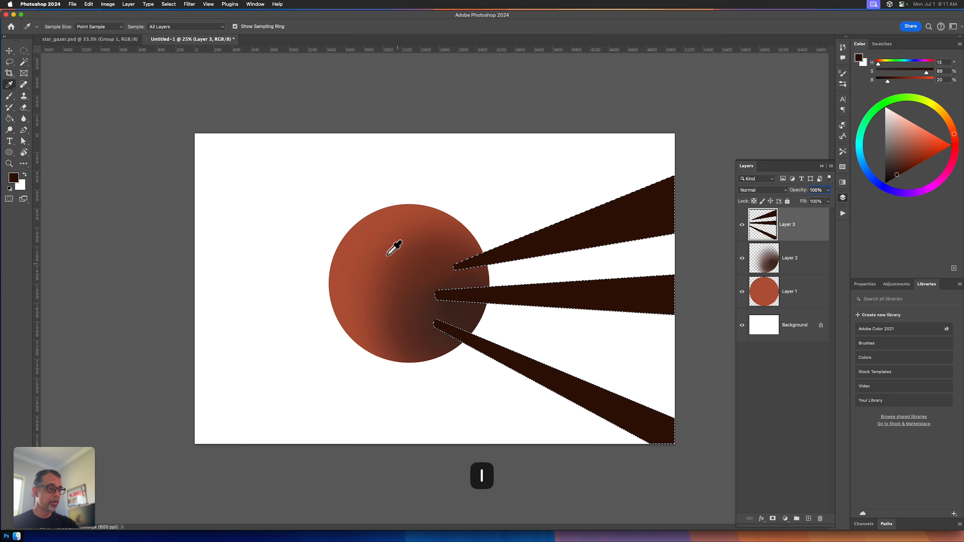
{"action": "left_click", "coordinate": [377, 244]}
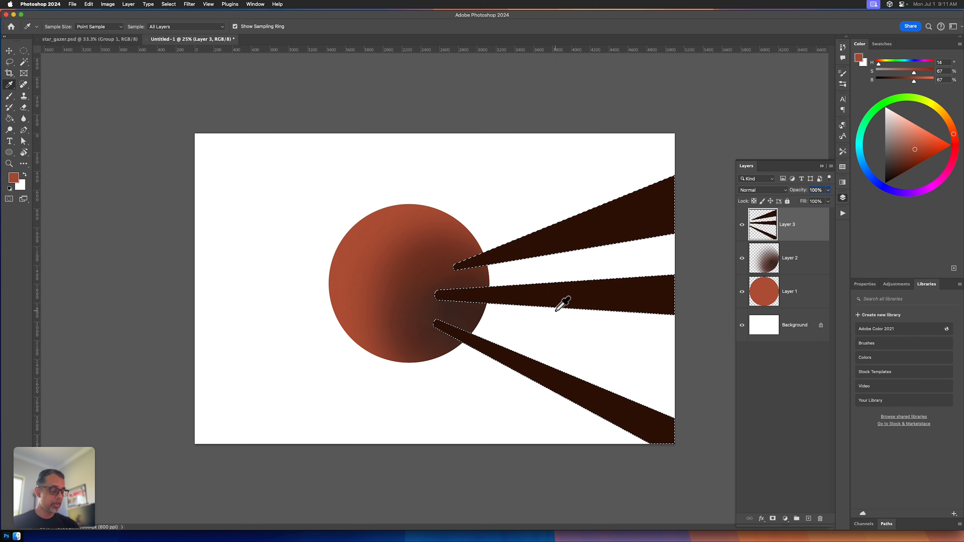
{"action": "key", "text": "b"}
{"action": "key", "text": "bracketleft"}
{"action": "key", "text": "bracketleft"}
{"action": "key", "text": "bracketleft"}
{"action": "key", "text": "bracketleft"}
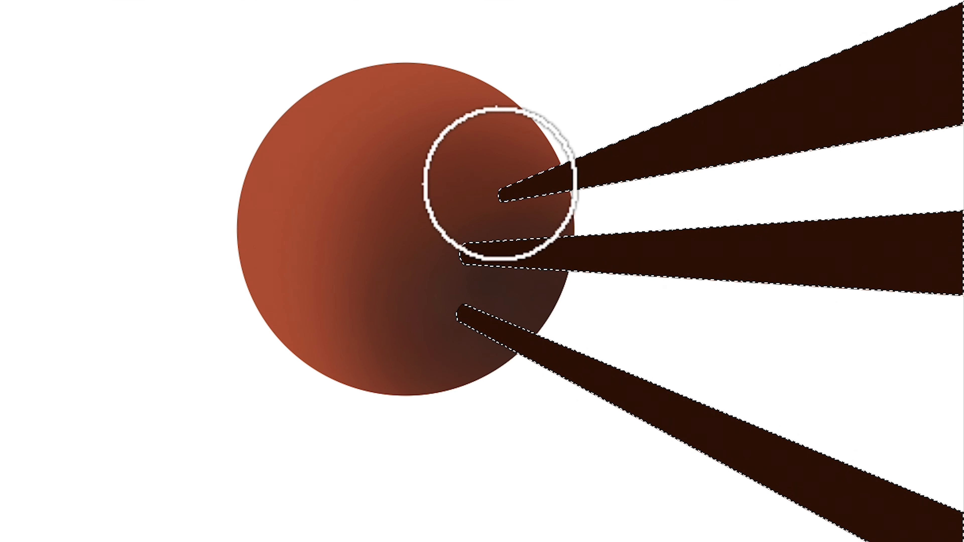
{"action": "mouse_move", "coordinate": [495, 187]}
{"action": "left_mouse_down"}
{"action": "mouse_move", "coordinate": [740, 76]}
{"action": "mouse_move", "coordinate": [459, 204]}
{"action": "mouse_move", "coordinate": [761, 66]}
{"action": "mouse_move", "coordinate": [484, 170]}
{"action": "mouse_move", "coordinate": [885, 19]}
{"action": "mouse_move", "coordinate": [551, 136]}
{"action": "mouse_move", "coordinate": [458, 196]}
{"action": "mouse_move", "coordinate": [396, 218]}
{"action": "mouse_move", "coordinate": [772, 61]}
{"action": "mouse_move", "coordinate": [963, 0]}
{"action": "mouse_move", "coordinate": [951, 0]}
{"action": "left_mouse_up"}
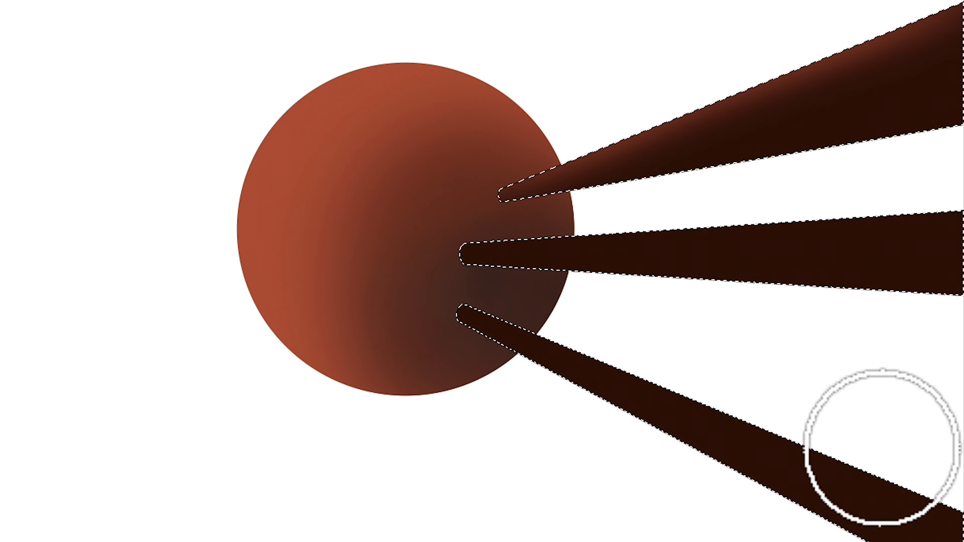
Step: Brush the orange-red highlight along the top edge of the middle beam with a smaller soft brush
{"action": "key", "text": "["}
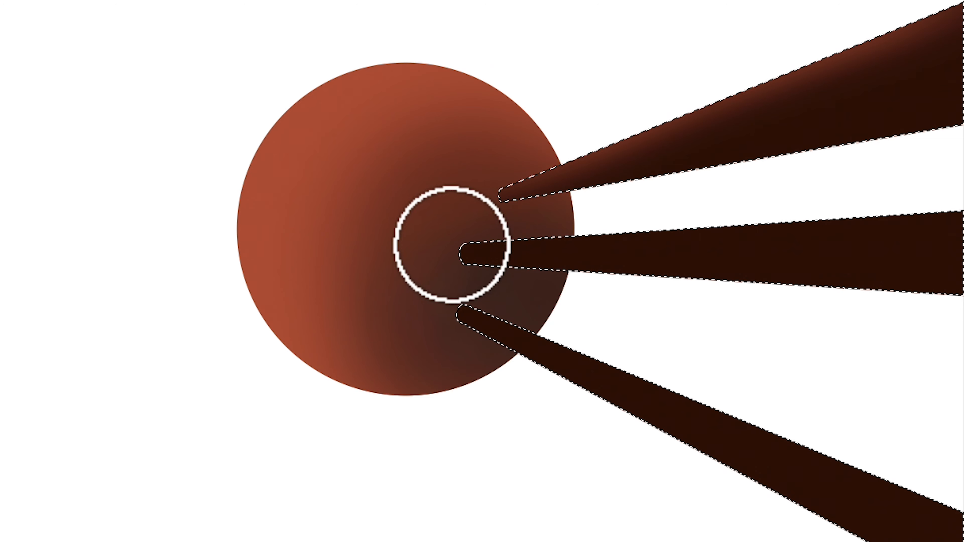
{"action": "left_click_drag", "start_coordinate": [436, 240], "coordinate": [962, 211]}
{"action": "left_click_drag", "start_coordinate": [493, 239], "coordinate": [927, 204]}
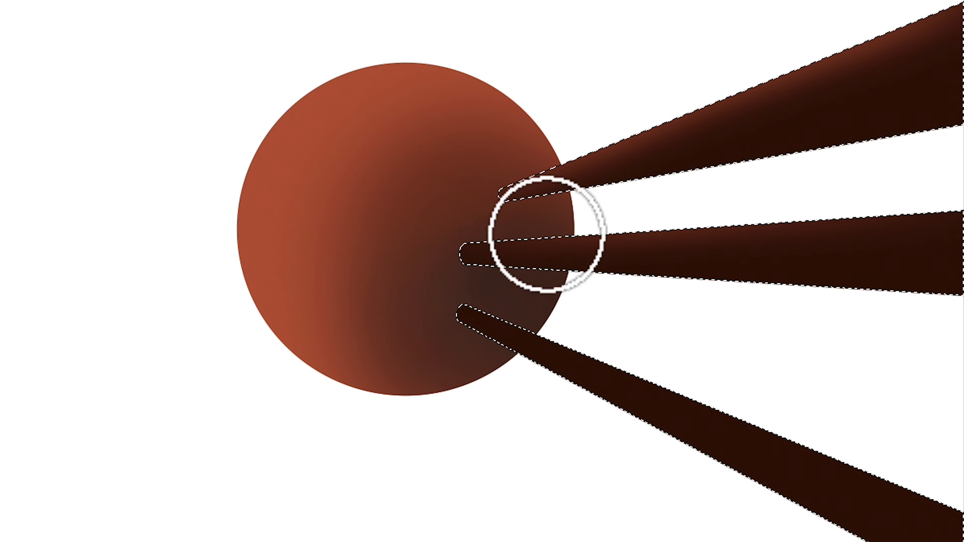
{"action": "left_click_drag", "start_coordinate": [547, 234], "coordinate": [949, 206]}
{"action": "mouse_move", "coordinate": [467, 237]}
{"action": "left_mouse_down"}
{"action": "mouse_move", "coordinate": [963, 205]}
{"action": "mouse_move", "coordinate": [663, 205]}
{"action": "mouse_move", "coordinate": [836, 198]}
{"action": "left_mouse_up"}
{"action": "left_click_drag", "start_coordinate": [466, 235], "coordinate": [835, 239]}
Step: Paint the orange-red highlight along the lowest beam's upper edge, and deselect the beams
{"action": "mouse_move", "coordinate": [451, 298]}
{"action": "left_mouse_down"}
{"action": "mouse_move", "coordinate": [826, 421]}
{"action": "mouse_move", "coordinate": [961, 505]}
{"action": "mouse_move", "coordinate": [705, 402]}
{"action": "mouse_move", "coordinate": [931, 478]}
{"action": "left_mouse_up"}
{"action": "left_click_drag", "start_coordinate": [487, 308], "coordinate": [963, 517]}
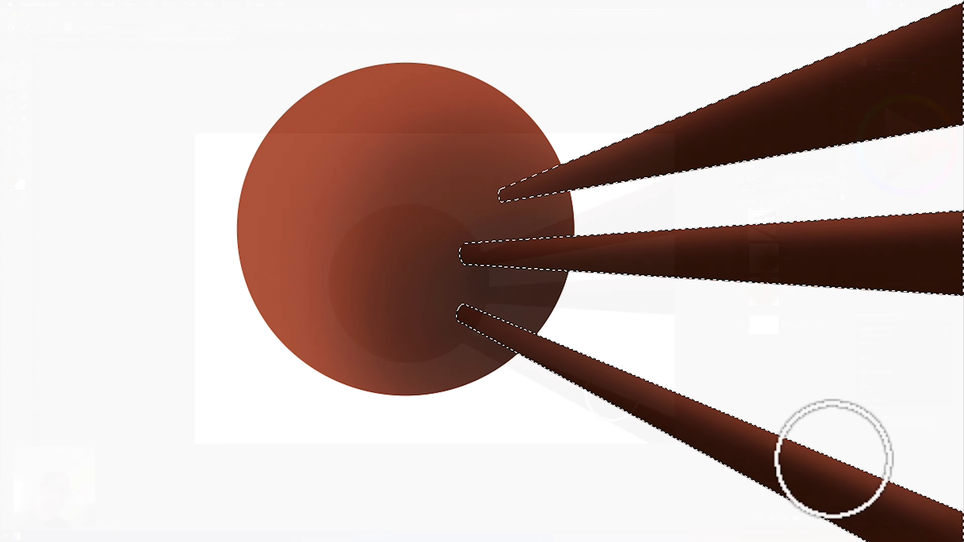
{"action": "left_click_drag", "start_coordinate": [441, 319], "coordinate": [670, 410]}
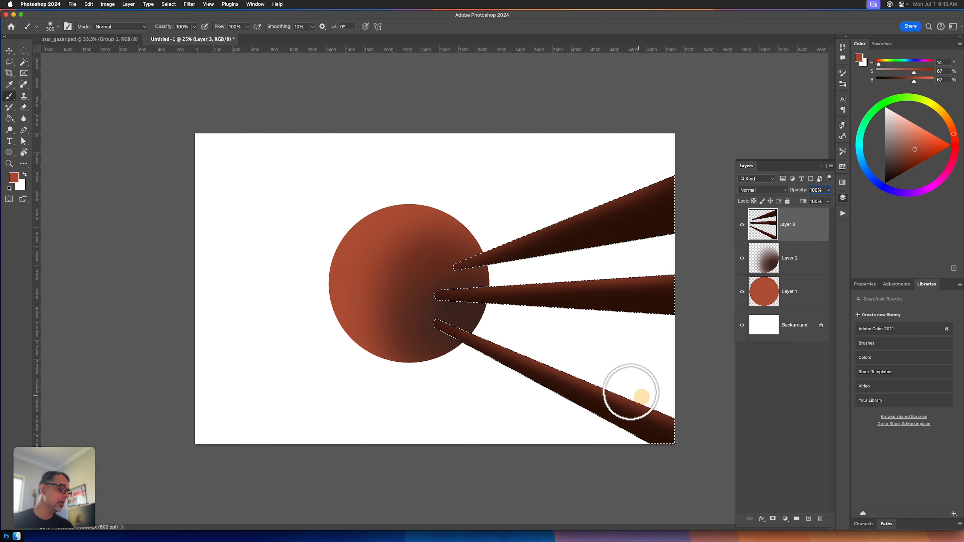
{"action": "mouse_move", "coordinate": [441, 319]}
{"action": "left_mouse_down"}
{"action": "mouse_move", "coordinate": [668, 412]}
{"action": "mouse_move", "coordinate": [526, 355]}
{"action": "mouse_move", "coordinate": [536, 360]}
{"action": "left_mouse_up"}
{"action": "key", "text": "cmd+d"}
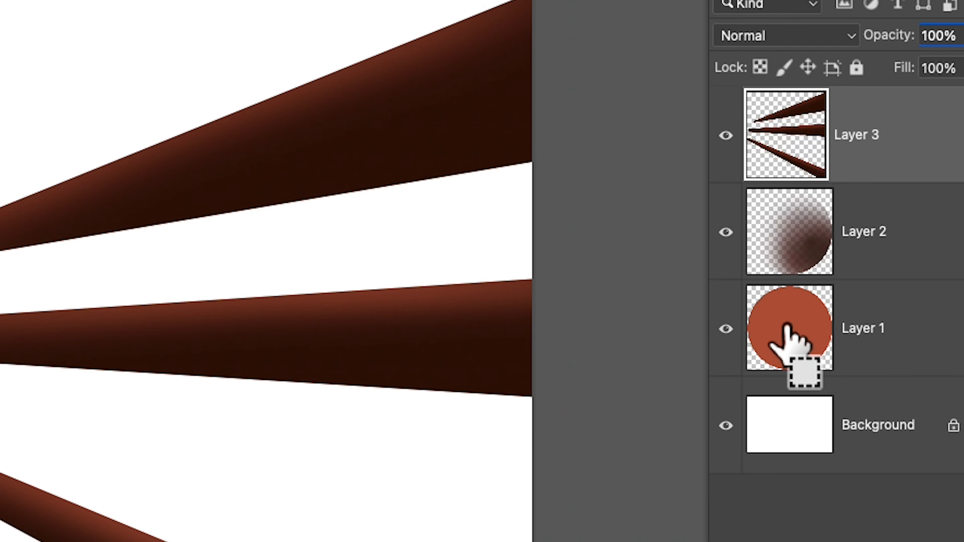
Step: Select the sphere's outline and deepen its shadow on Layer 2 with a size 700 soft brush in near-black (H 14, S 100, B 4)
{"action": "left_click", "coordinate": [785, 326], "text": "super"}
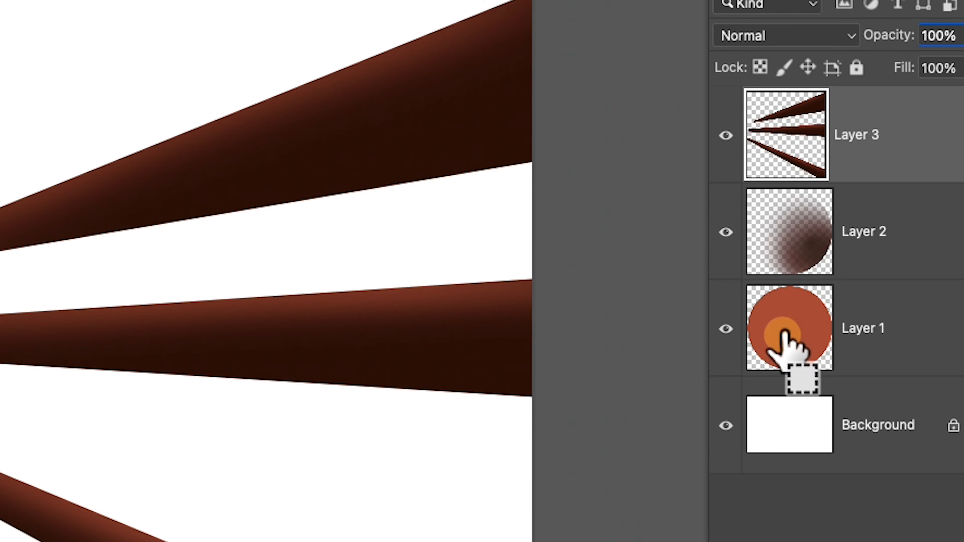
{"action": "left_click", "coordinate": [851, 250]}
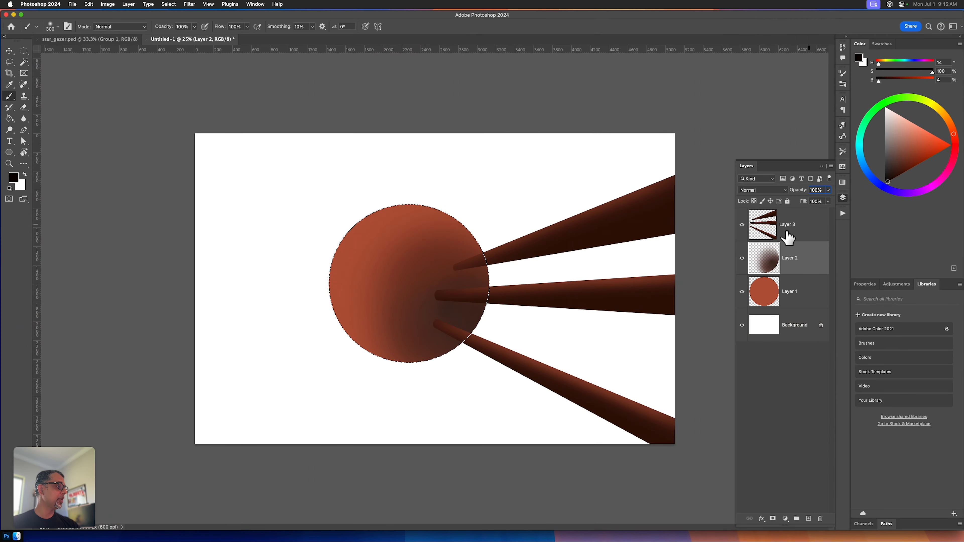
{"action": "key", "text": "bracketright"}
{"action": "key", "text": "bracketright"}
{"action": "key", "text": "bracketright"}
{"action": "key", "text": "bracketright"}
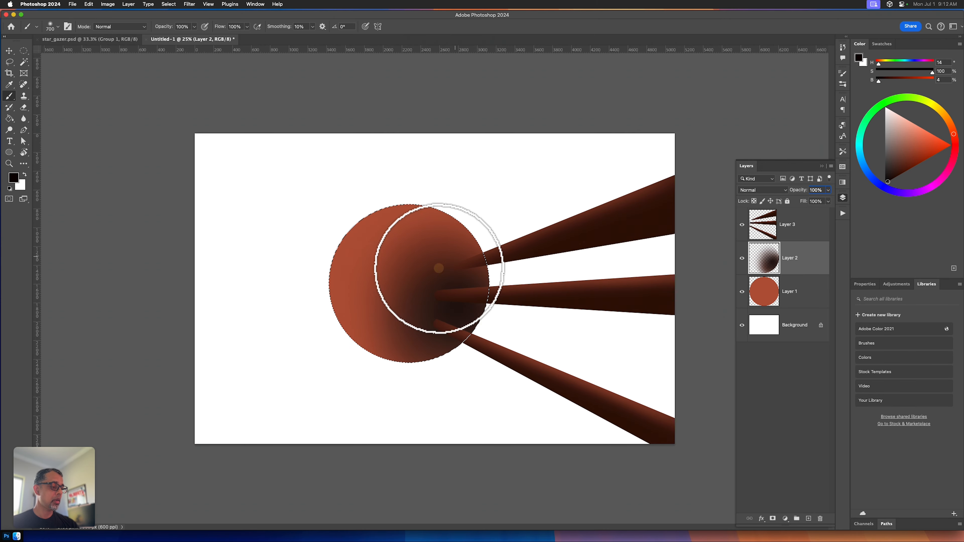
{"action": "mouse_move", "coordinate": [469, 256]}
{"action": "left_mouse_down"}
{"action": "mouse_move", "coordinate": [418, 333]}
{"action": "mouse_move", "coordinate": [448, 256]}
{"action": "mouse_move", "coordinate": [418, 335]}
{"action": "mouse_move", "coordinate": [444, 252]}
{"action": "mouse_move", "coordinate": [440, 335]}
{"action": "mouse_move", "coordinate": [428, 274]}
{"action": "mouse_move", "coordinate": [466, 323]}
{"action": "mouse_move", "coordinate": [411, 340]}
{"action": "mouse_move", "coordinate": [451, 315]}
{"action": "mouse_move", "coordinate": [478, 330]}
{"action": "mouse_move", "coordinate": [425, 366]}
{"action": "mouse_move", "coordinate": [489, 283]}
{"action": "mouse_move", "coordinate": [434, 283]}
{"action": "mouse_move", "coordinate": [446, 294]}
{"action": "mouse_move", "coordinate": [448, 240]}
{"action": "mouse_move", "coordinate": [399, 299]}
{"action": "mouse_move", "coordinate": [460, 253]}
{"action": "mouse_move", "coordinate": [398, 310]}
{"action": "mouse_move", "coordinate": [500, 319]}
{"action": "mouse_move", "coordinate": [480, 282]}
{"action": "mouse_move", "coordinate": [484, 346]}
{"action": "mouse_move", "coordinate": [458, 350]}
{"action": "left_mouse_up"}
{"action": "key", "text": "super+d"}
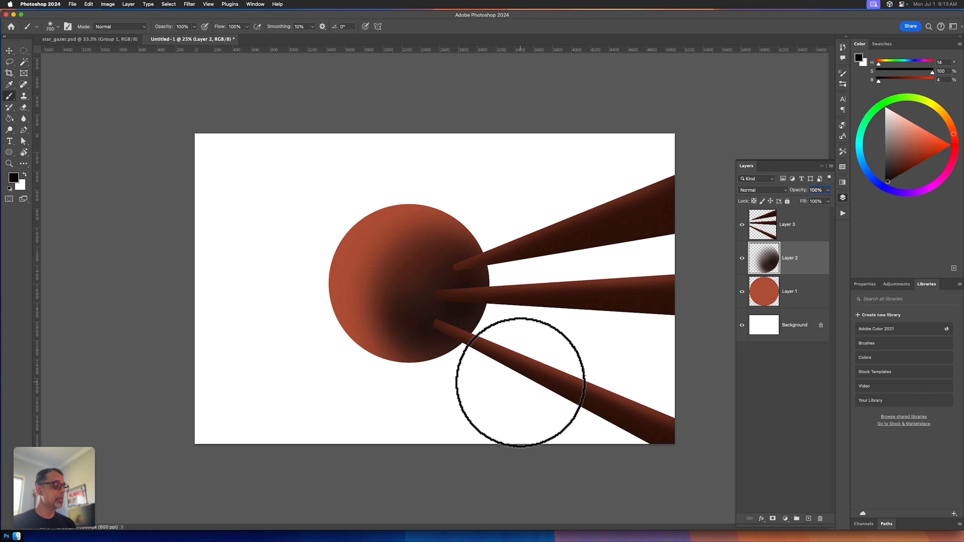
Step: Add a new layer directly above the Background and fill it with sky blue (H 198, S 64, B 87)
{"action": "left_click", "coordinate": [786, 302]}
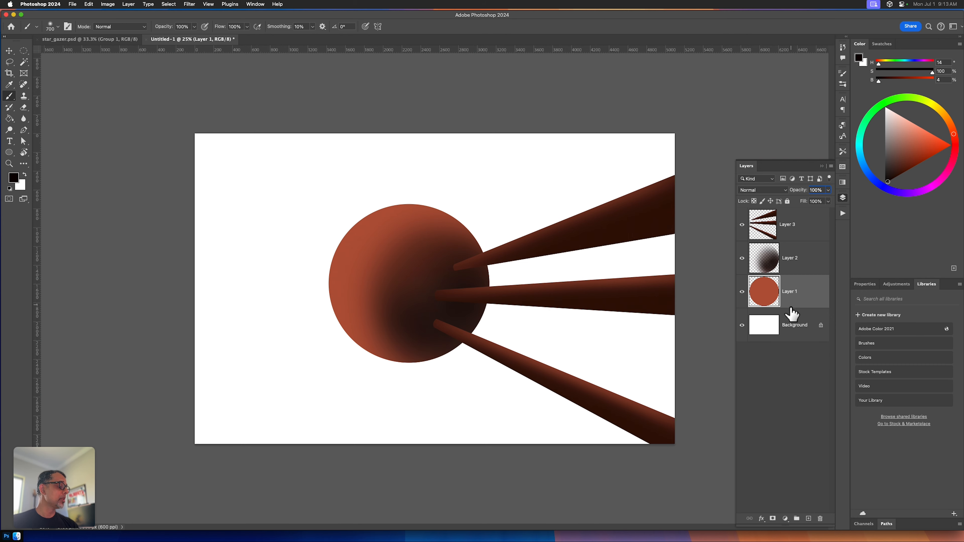
{"action": "left_click", "coordinate": [775, 336]}
{"action": "key", "text": "alt+shift+super+n"}
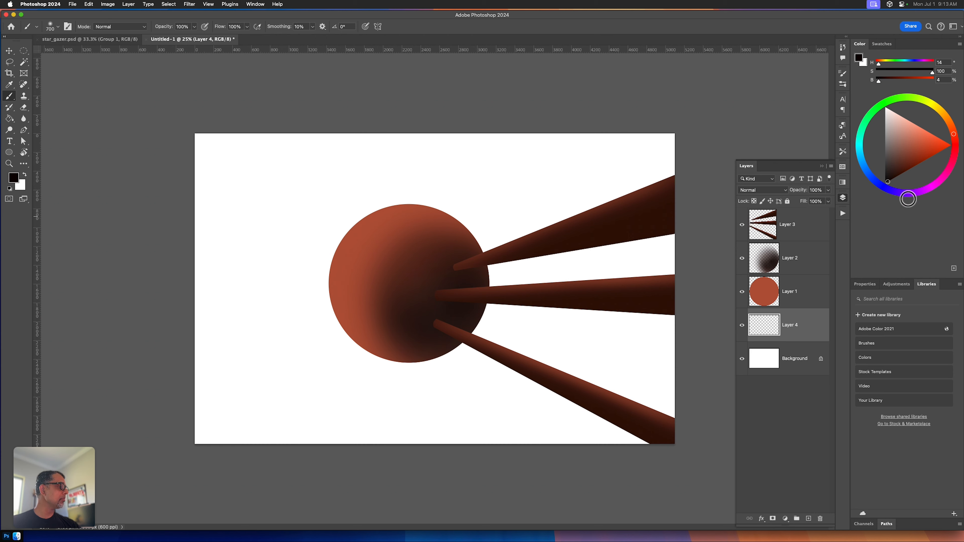
{"action": "left_click_drag", "start_coordinate": [888, 110], "coordinate": [881, 106]}
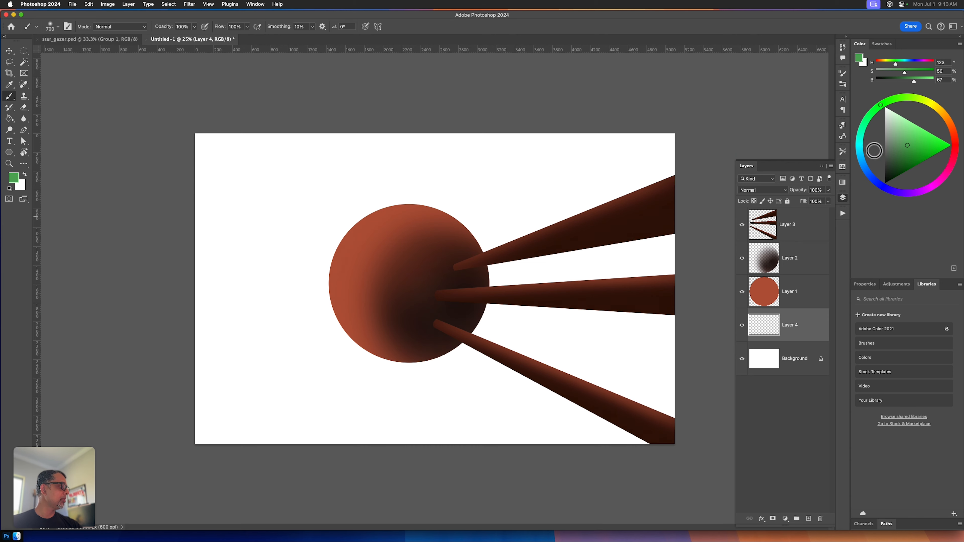
{"action": "left_click_drag", "start_coordinate": [862, 155], "coordinate": [863, 163]}
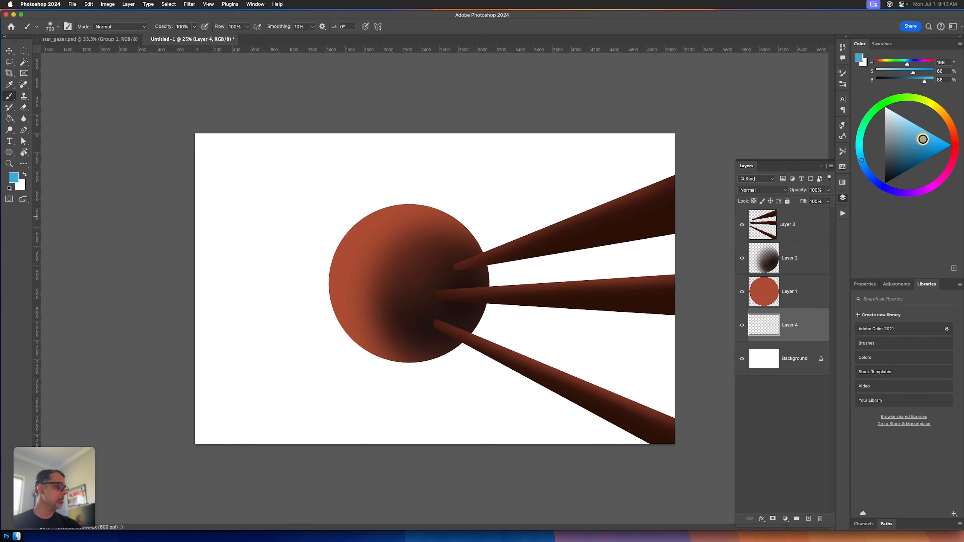
{"action": "key", "text": "alt+BackSpace"}
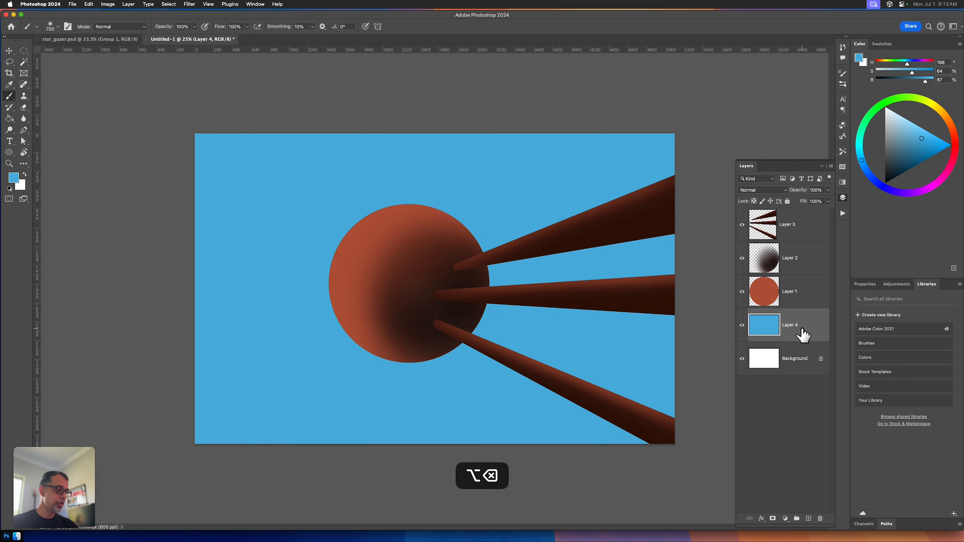
Step: Outline a cluster of thin, wispy freehand lasso selections in the blue area below the sphere and lowest beam
{"action": "key", "text": "l"}
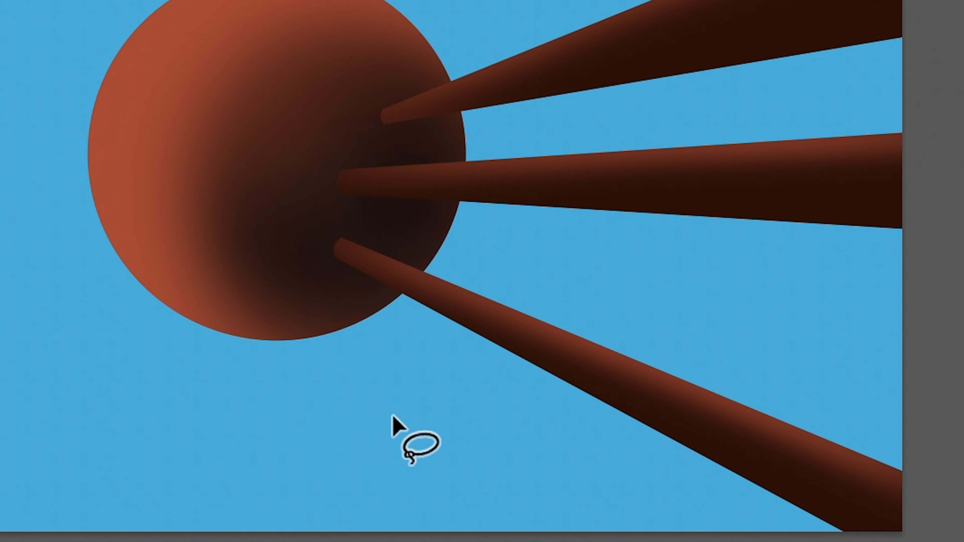
{"action": "left_click_drag", "start_coordinate": [436, 397], "coordinate": [454, 404]}
{"action": "left_click_drag", "start_coordinate": [381, 436], "coordinate": [321, 419]}
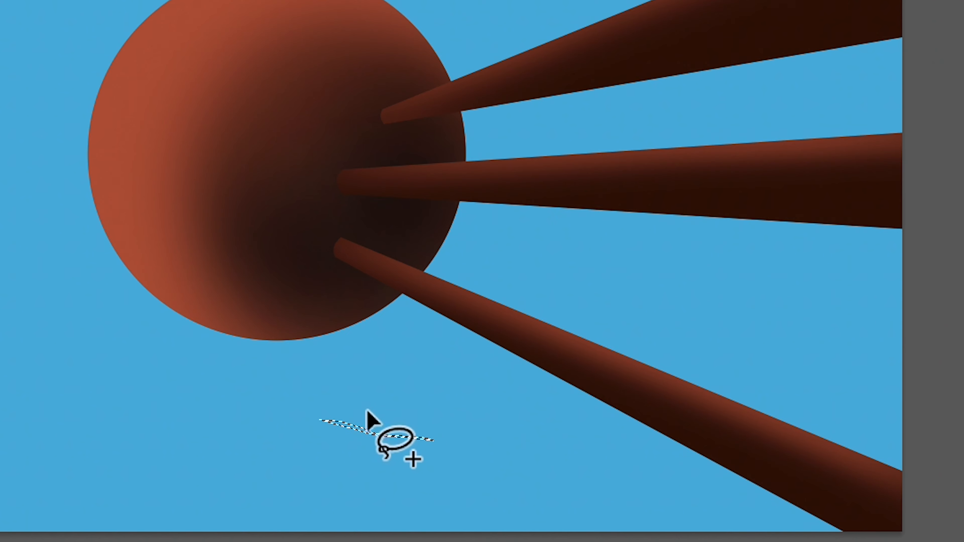
{"action": "mouse_move", "coordinate": [387, 411]}
{"action": "left_mouse_down"}
{"action": "mouse_move", "coordinate": [456, 431]}
{"action": "mouse_move", "coordinate": [344, 412]}
{"action": "mouse_move", "coordinate": [388, 412]}
{"action": "left_mouse_up"}
{"action": "mouse_move", "coordinate": [557, 427]}
{"action": "left_mouse_down"}
{"action": "mouse_move", "coordinate": [591, 439]}
{"action": "mouse_move", "coordinate": [531, 420]}
{"action": "left_mouse_up"}
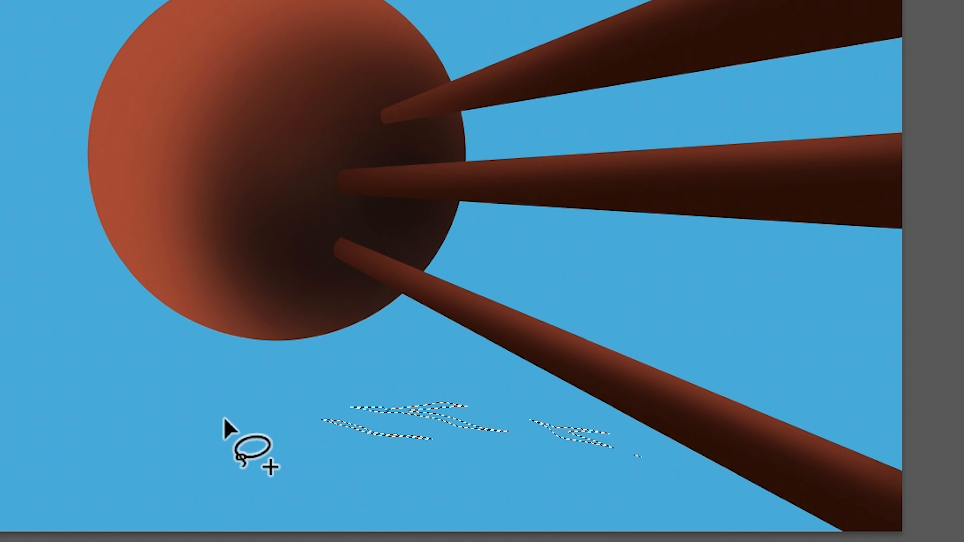
Step: Add more thin, wispy freehand lasso shapes to the selection, extending the cluster to both sides beneath the sphere and around the lowest beam
{"action": "mouse_move", "coordinate": [238, 428]}
{"action": "left_mouse_down"}
{"action": "mouse_move", "coordinate": [368, 480]}
{"action": "mouse_move", "coordinate": [269, 436]}
{"action": "mouse_move", "coordinate": [301, 470]}
{"action": "mouse_move", "coordinate": [346, 487]}
{"action": "left_mouse_up"}
{"action": "mouse_move", "coordinate": [327, 397]}
{"action": "left_mouse_down"}
{"action": "mouse_move", "coordinate": [420, 367]}
{"action": "mouse_move", "coordinate": [459, 375]}
{"action": "left_mouse_up"}
{"action": "left_click_drag", "start_coordinate": [540, 386], "coordinate": [648, 442]}
{"action": "mouse_move", "coordinate": [723, 369]}
{"action": "left_mouse_down"}
{"action": "mouse_move", "coordinate": [807, 414]}
{"action": "mouse_move", "coordinate": [719, 405]}
{"action": "left_mouse_up"}
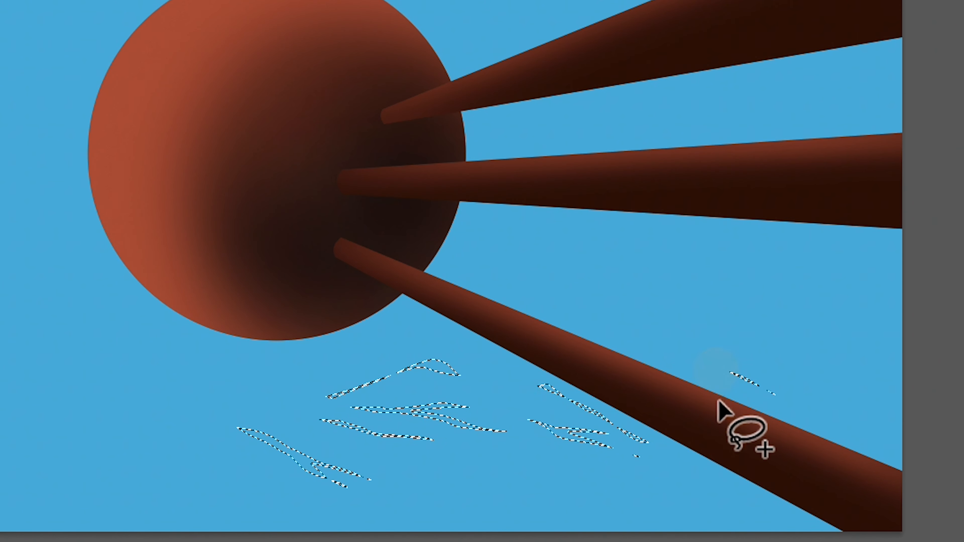
{"action": "mouse_move", "coordinate": [654, 441]}
{"action": "left_mouse_down"}
{"action": "mouse_move", "coordinate": [704, 482]}
{"action": "mouse_move", "coordinate": [650, 442]}
{"action": "left_mouse_up"}
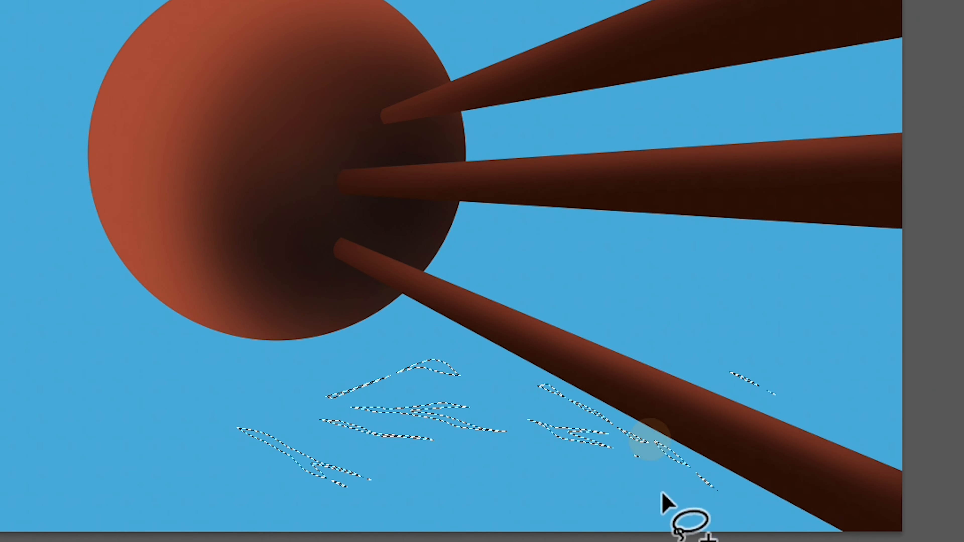
{"action": "mouse_move", "coordinate": [89, 446]}
{"action": "left_mouse_down"}
{"action": "mouse_move", "coordinate": [148, 430]}
{"action": "mouse_move", "coordinate": [237, 430]}
{"action": "left_mouse_up"}
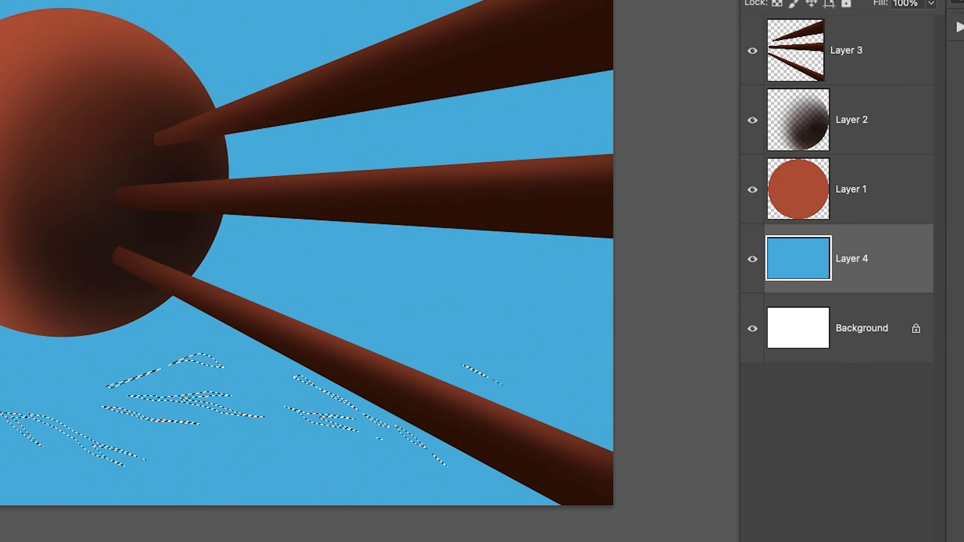
Step: Copy the selected wispy shapes to a new layer and darken them with Hue/Saturation at Lightness -18
{"action": "key", "text": "super+j"}
{"action": "key", "text": "super+u"}
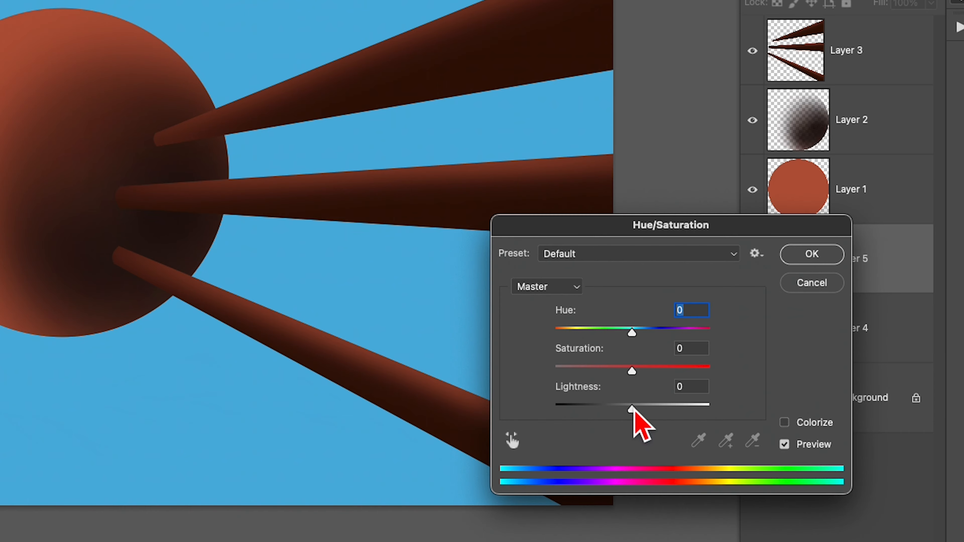
{"action": "left_click_drag", "start_coordinate": [632, 409], "coordinate": [619, 412]}
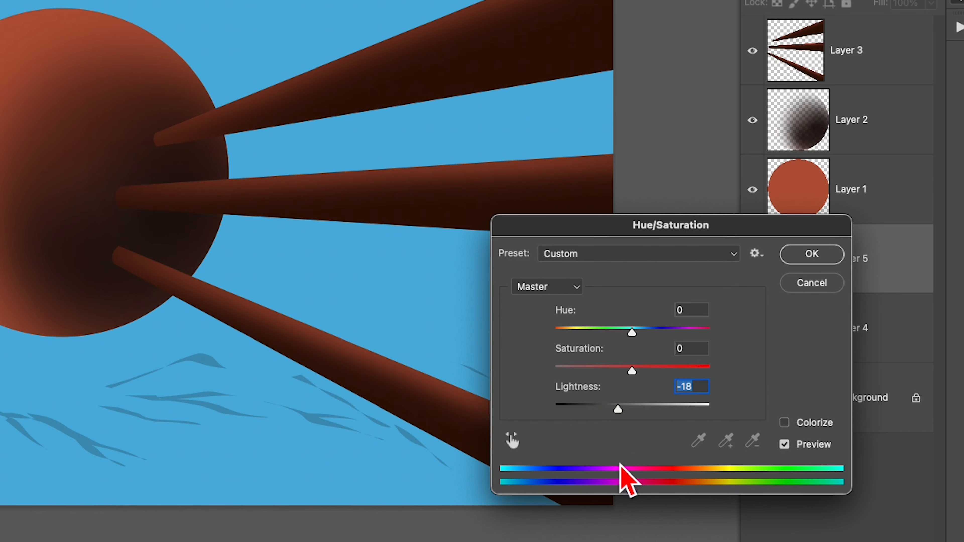
{"action": "left_click", "coordinate": [794, 257]}
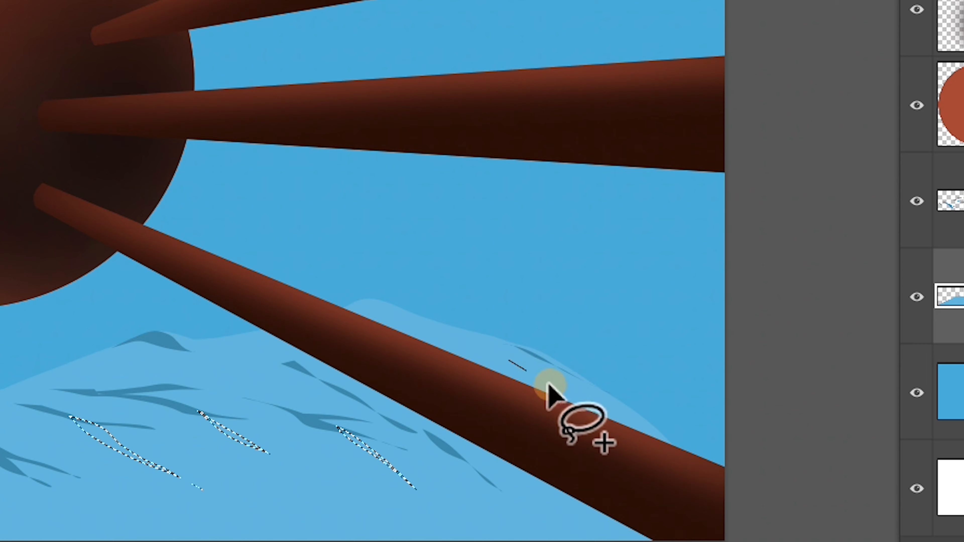
Step: Lasso additional thin crease shapes on the light blue mountain and darken them by lowering the Hue/Saturation Lightness
{"action": "mouse_move", "coordinate": [575, 399]}
{"action": "left_mouse_down"}
{"action": "mouse_move", "coordinate": [479, 352]}
{"action": "mouse_move", "coordinate": [488, 350]}
{"action": "left_mouse_up"}
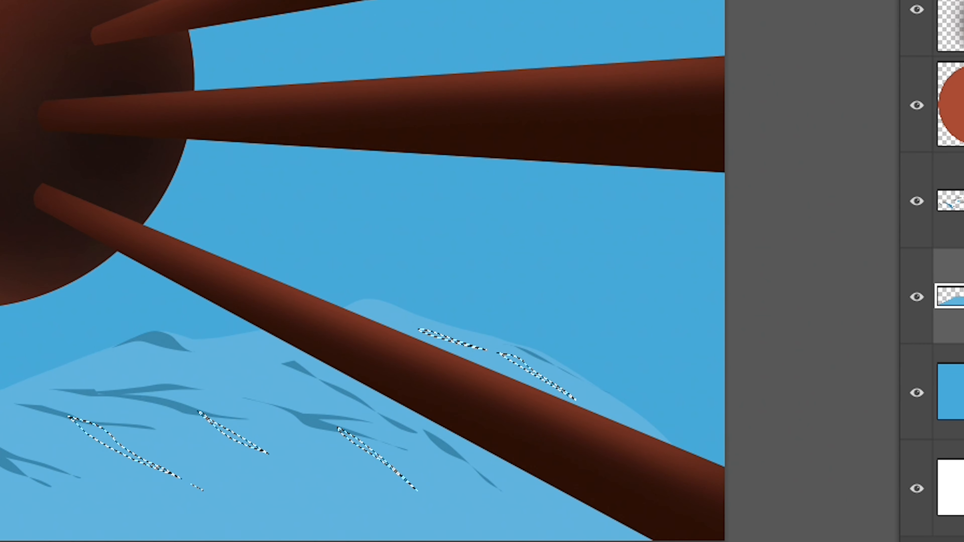
{"action": "key", "text": "ctrl+u"}
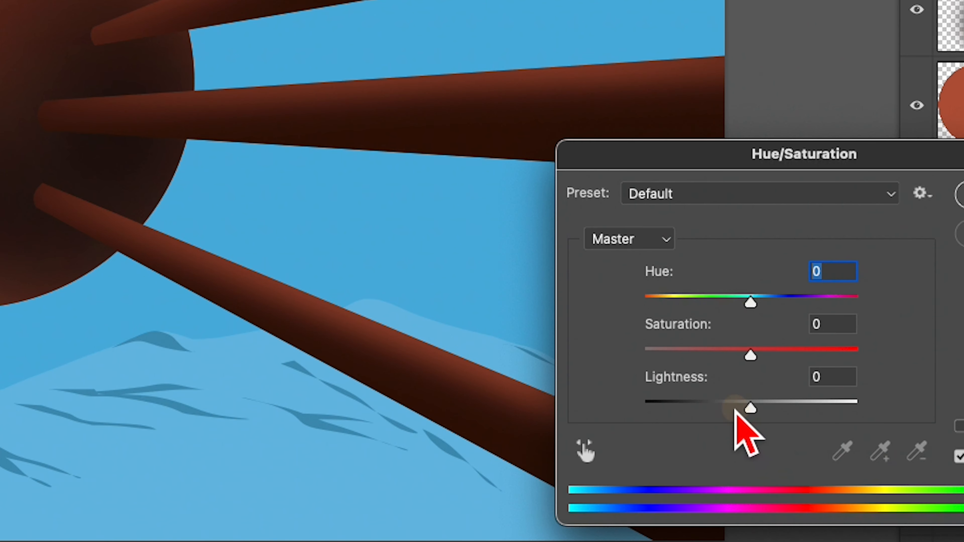
{"action": "left_click_drag", "start_coordinate": [737, 408], "coordinate": [726, 409]}
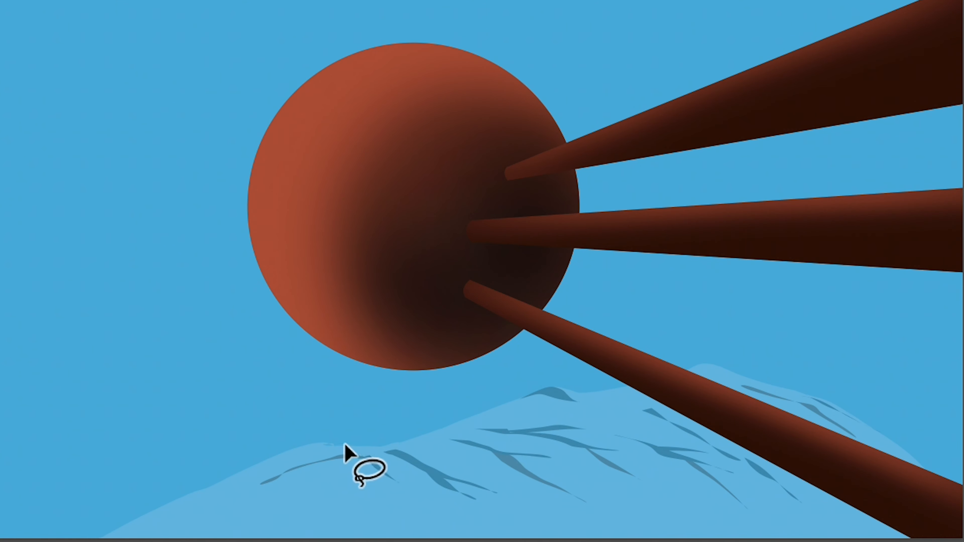
Step: Lasso the stray bit above the mountain's lower ridge, delete it, and clear the selection
{"action": "mouse_move", "coordinate": [358, 442]}
{"action": "left_mouse_down"}
{"action": "mouse_move", "coordinate": [310, 448]}
{"action": "mouse_move", "coordinate": [362, 426]}
{"action": "left_mouse_up"}
{"action": "key", "text": "Delete"}
{"action": "key", "text": "ctrl+shift+a"}
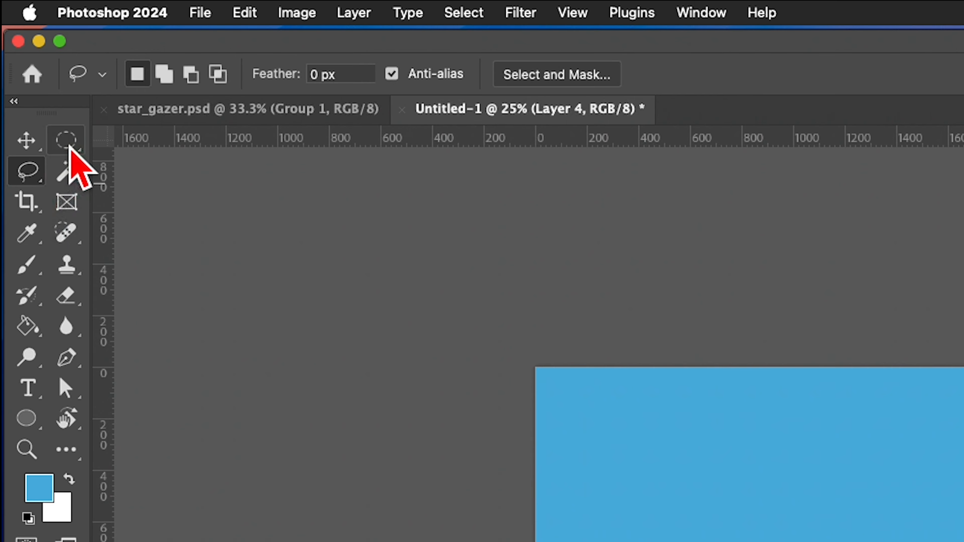
Step: Make a full-width rectangular selection across the lower part of the sky and darken it into water with Saturation +31 and Lightness -33
{"action": "left_click_drag", "start_coordinate": [67, 144], "coordinate": [178, 144]}
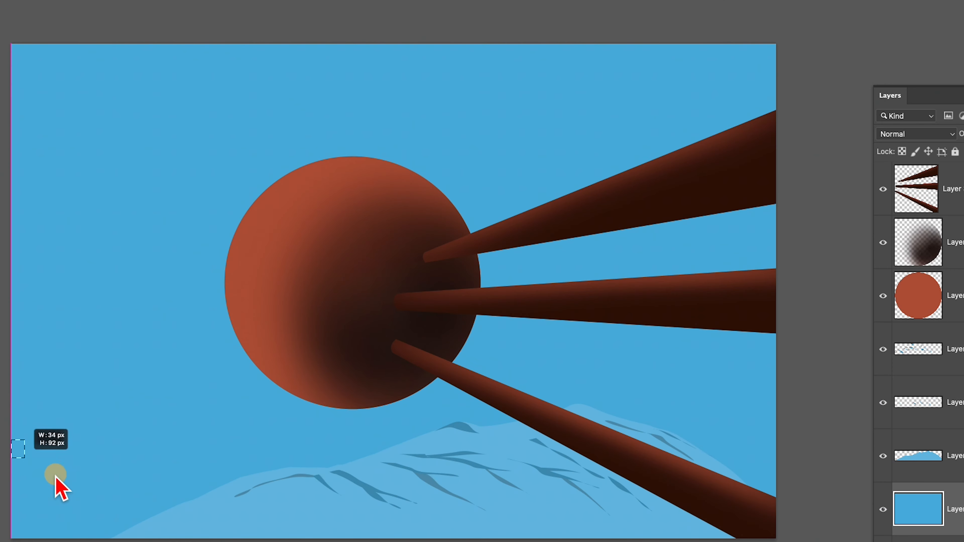
{"action": "left_click_drag", "start_coordinate": [55, 478], "coordinate": [778, 541]}
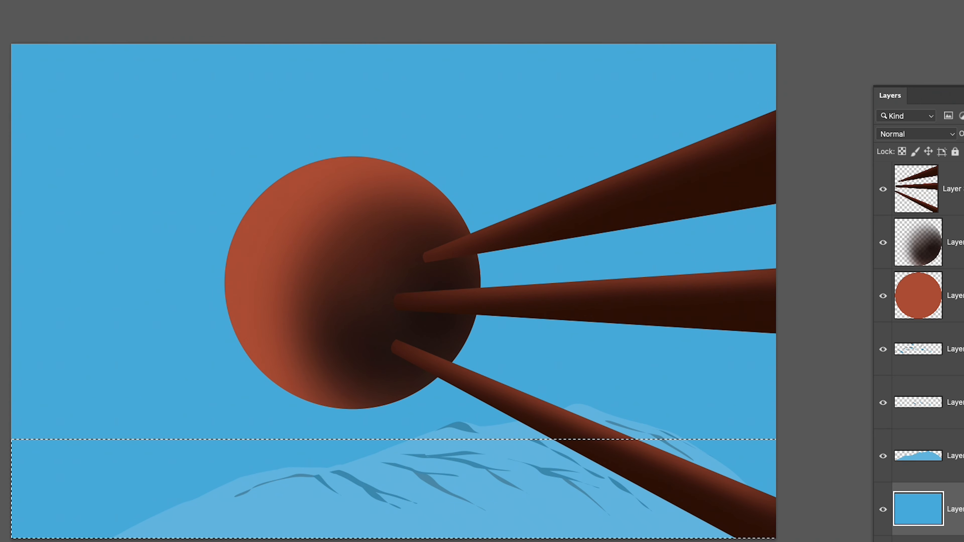
{"action": "key", "text": "super+u"}
{"action": "left_click_drag", "start_coordinate": [783, 464], "coordinate": [770, 467]}
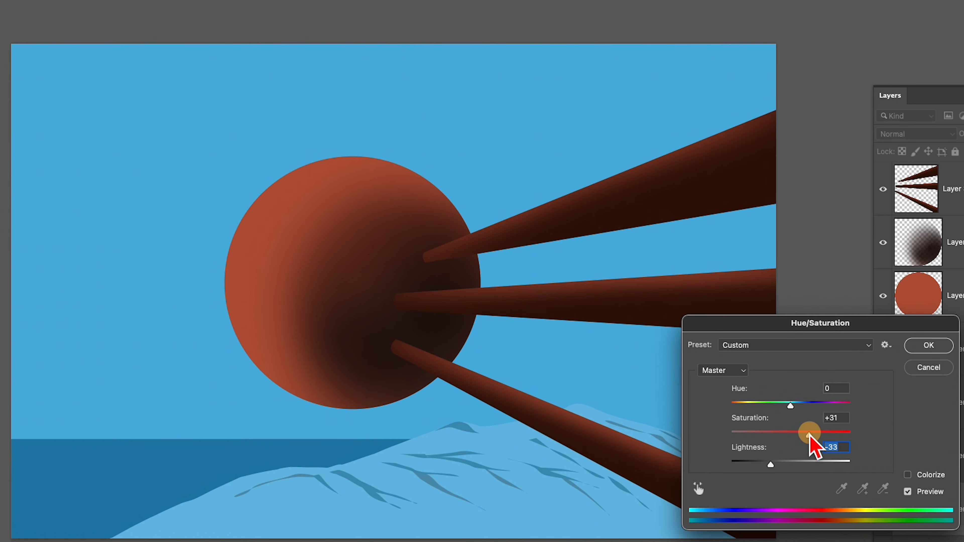
{"action": "left_click", "coordinate": [919, 345]}
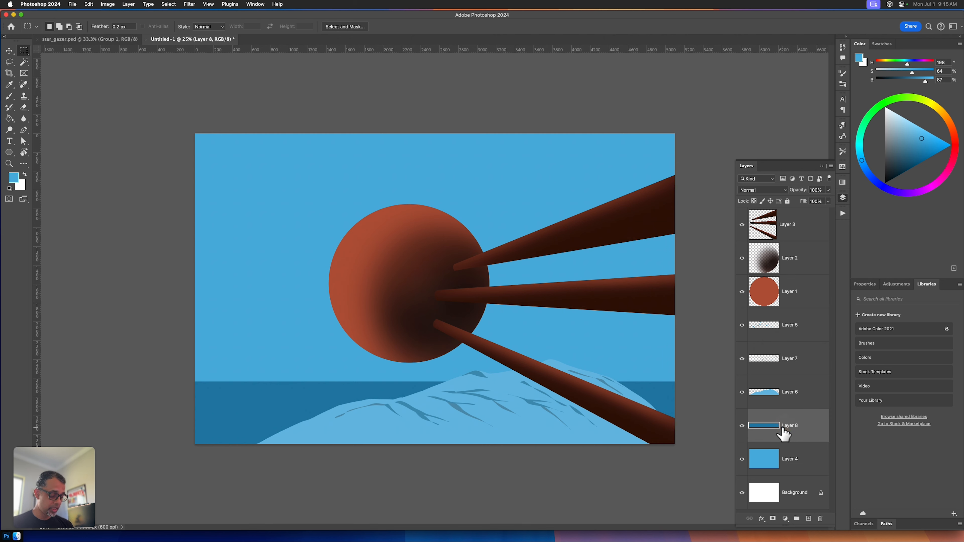
Step: Add a new layer directly above the dark water layer (Layer 8) and choose the KMS_Shaved_Ice_Brush
{"action": "key", "text": "alt+shift+super+n"}
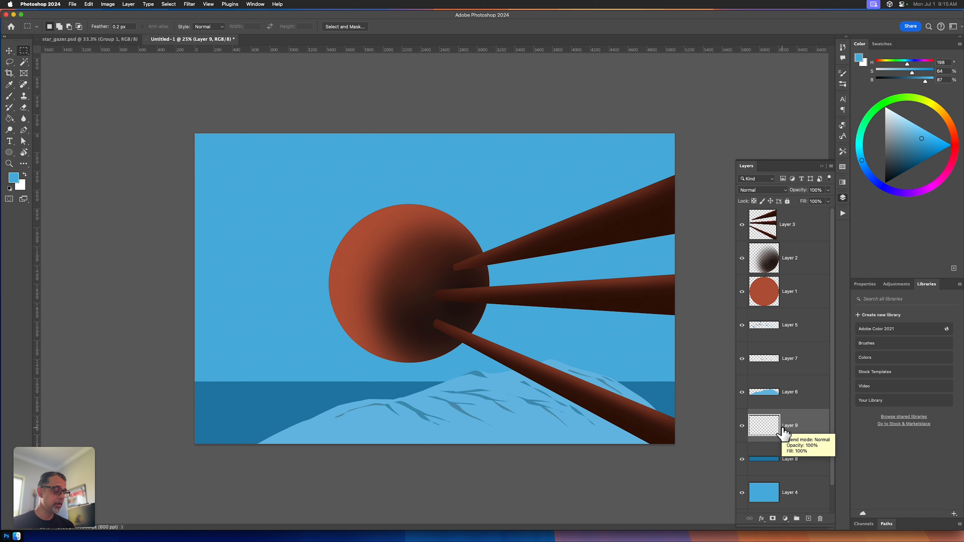
{"action": "key", "text": "b"}
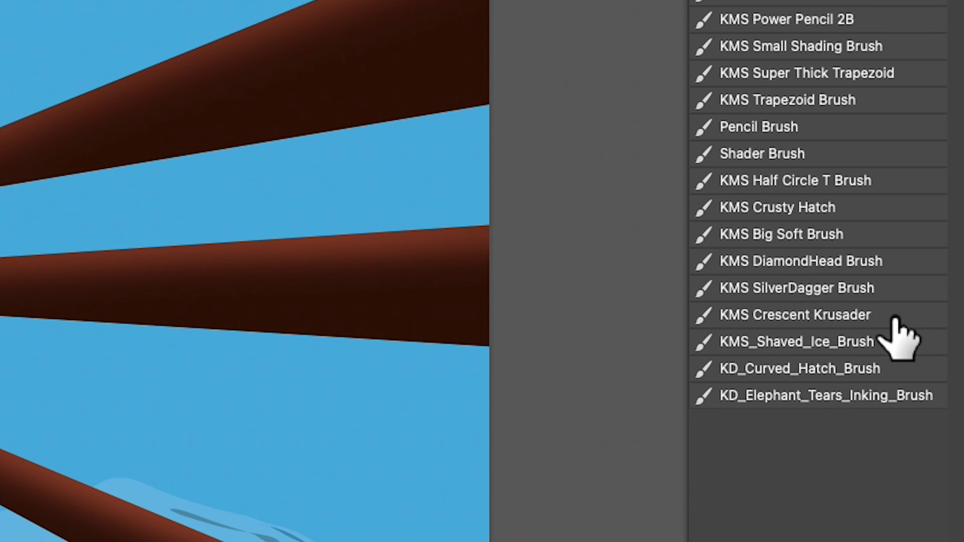
{"action": "left_click_drag", "start_coordinate": [812, 341], "coordinate": [854, 449]}
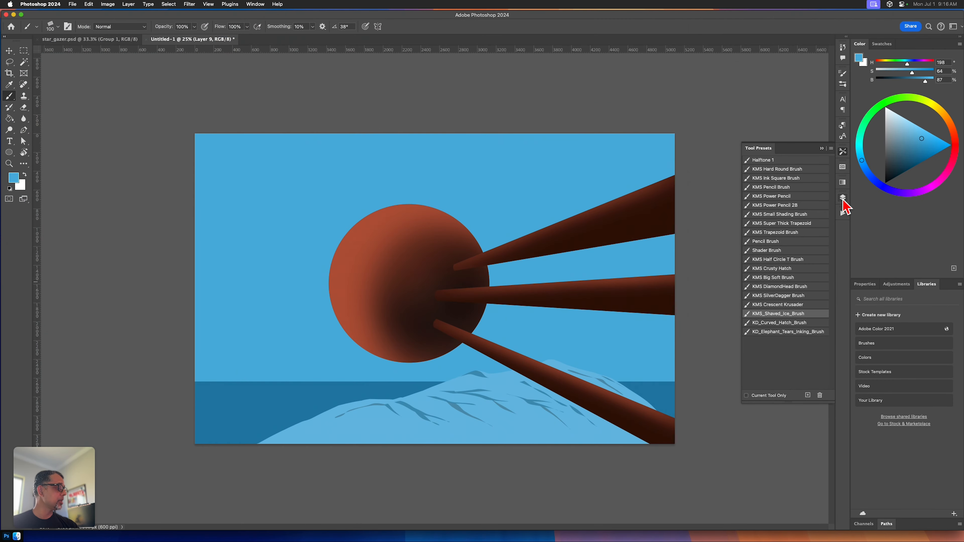
{"action": "left_click", "coordinate": [843, 198]}
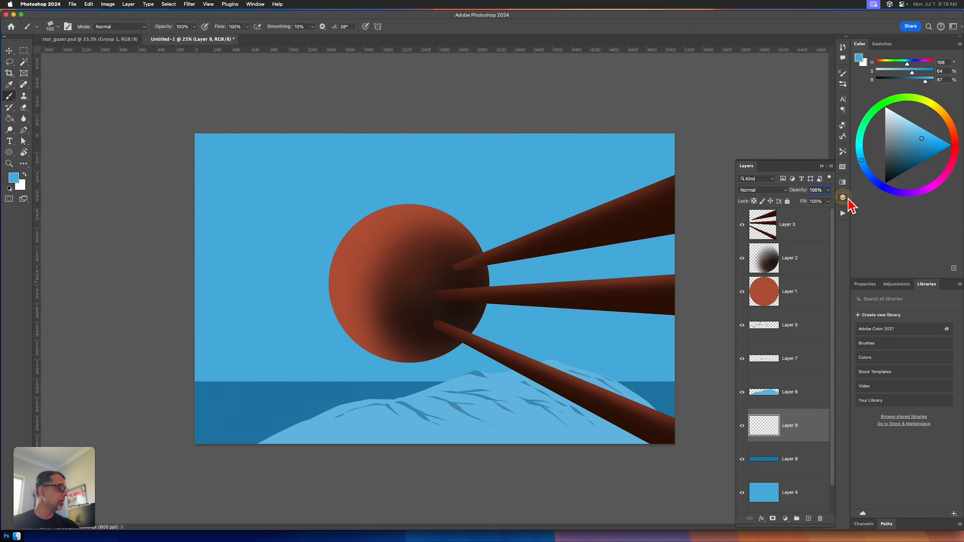
Step: Paint thin horizontal sky-blue ripple lines across the water on both sides of the mountain
{"action": "left_click_drag", "start_coordinate": [247, 383], "coordinate": [433, 389]}
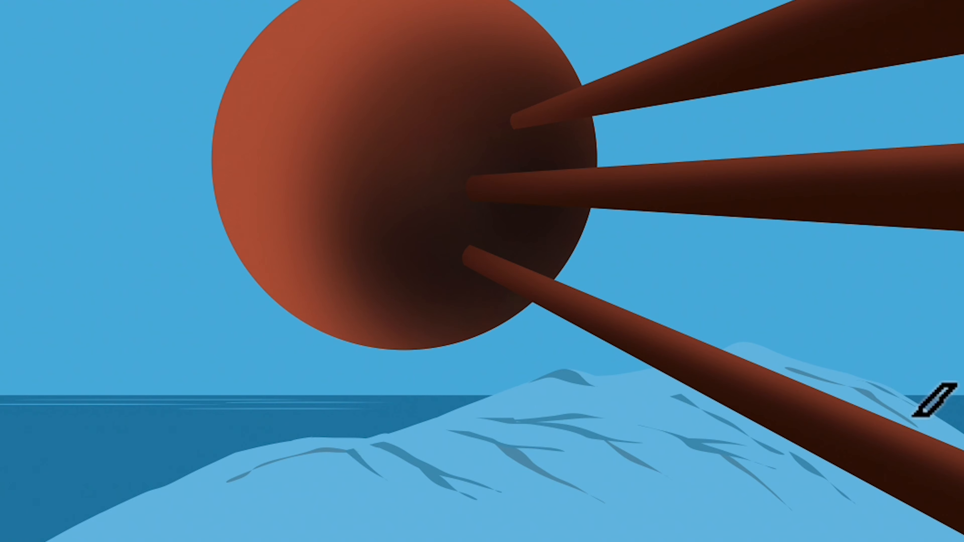
{"action": "left_click_drag", "start_coordinate": [926, 406], "coordinate": [963, 406]}
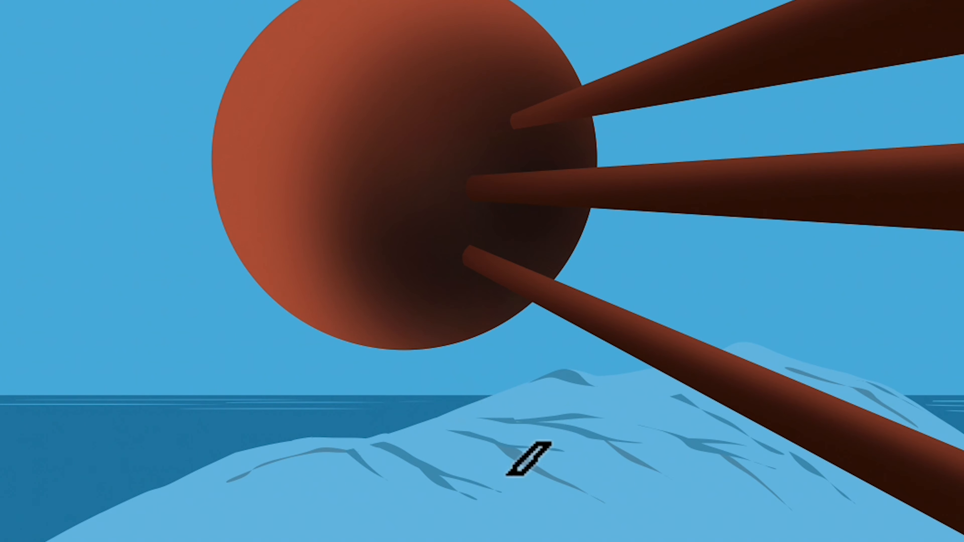
{"action": "mouse_move", "coordinate": [50, 449]}
{"action": "left_mouse_down"}
{"action": "mouse_move", "coordinate": [248, 449]}
{"action": "mouse_move", "coordinate": [246, 430]}
{"action": "left_mouse_up"}
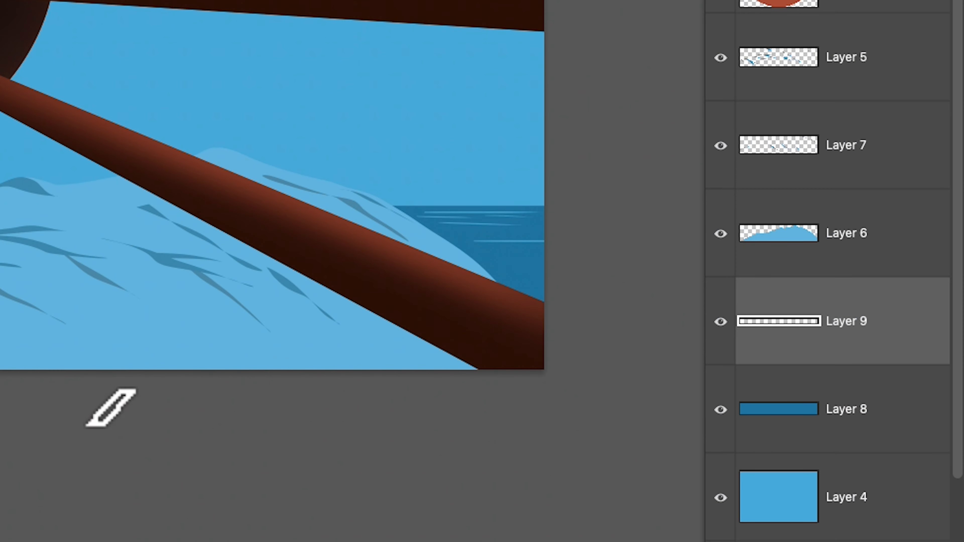
Step: Add a new layer directly above Layer 4, make white the foreground color, and choose the KMS Big Soft Brush
{"action": "left_click", "coordinate": [861, 501]}
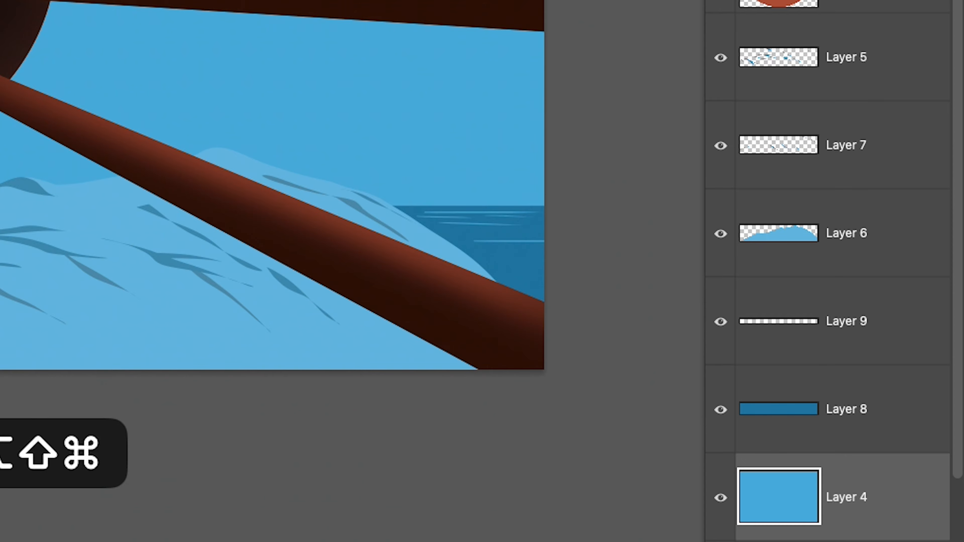
{"action": "key", "text": "alt+shift+super+n"}
{"action": "scroll", "coordinate": [956, 464], "scroll_direction": "down", "scroll_amount": 5}
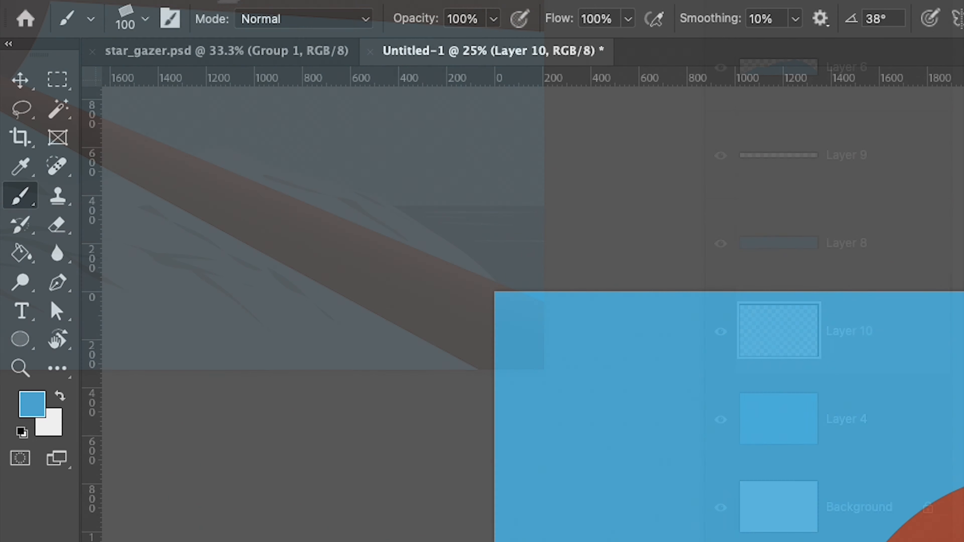
{"action": "key", "text": "x"}
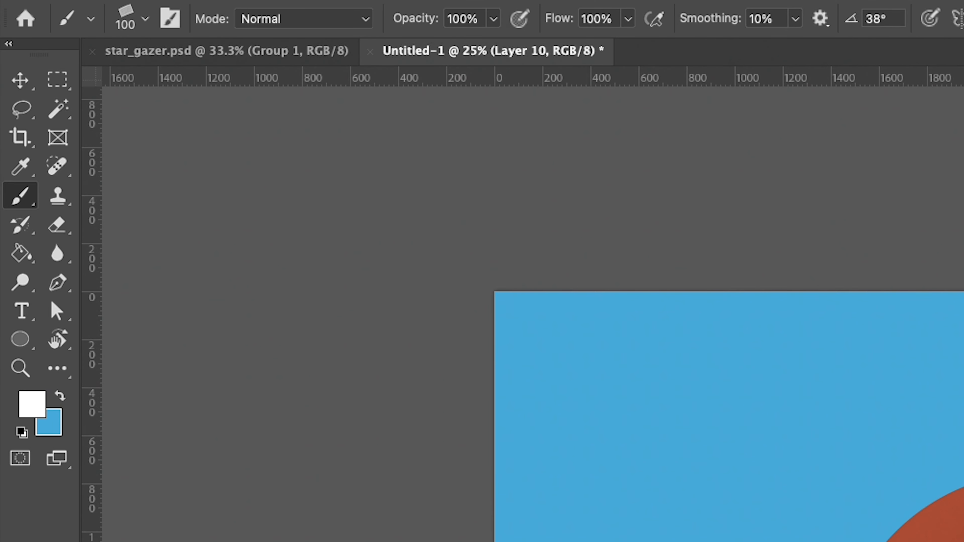
{"action": "left_click", "coordinate": [91, 18]}
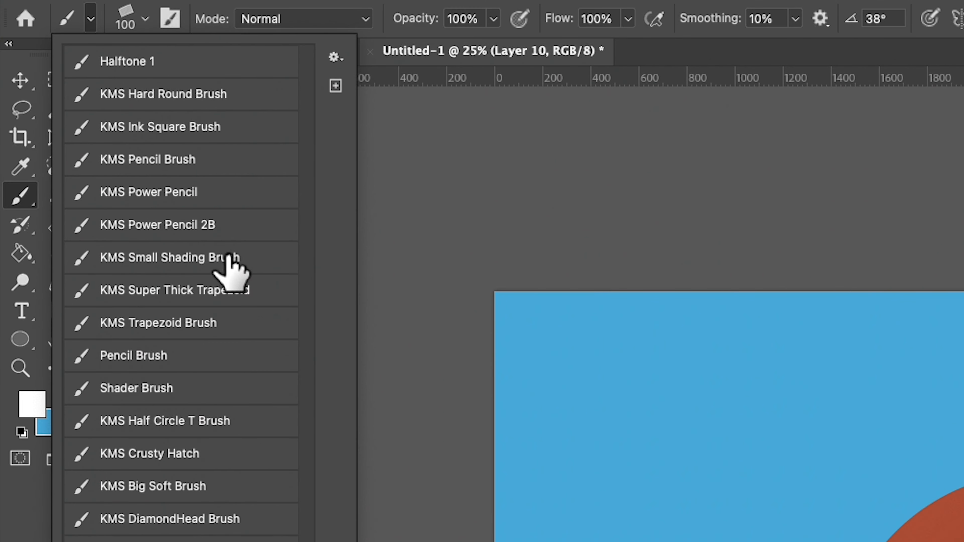
{"action": "left_click", "coordinate": [192, 486]}
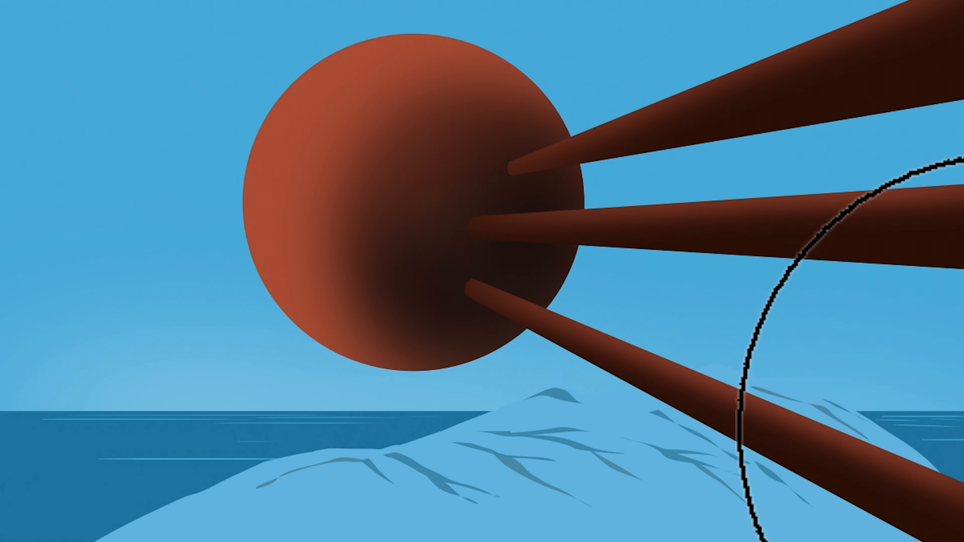
Step: Paint a soft white glow across the sky along the horizon with broad horizontal strokes
{"action": "mouse_move", "coordinate": [0, 412]}
{"action": "left_mouse_down"}
{"action": "mouse_move", "coordinate": [423, 414]}
{"action": "mouse_move", "coordinate": [960, 441]}
{"action": "left_mouse_up"}
{"action": "left_click_drag", "start_coordinate": [114, 403], "coordinate": [960, 398]}
{"action": "mouse_move", "coordinate": [0, 399]}
{"action": "left_mouse_down"}
{"action": "mouse_move", "coordinate": [366, 398]}
{"action": "mouse_move", "coordinate": [26, 396]}
{"action": "mouse_move", "coordinate": [475, 406]}
{"action": "mouse_move", "coordinate": [357, 427]}
{"action": "mouse_move", "coordinate": [963, 447]}
{"action": "left_mouse_up"}
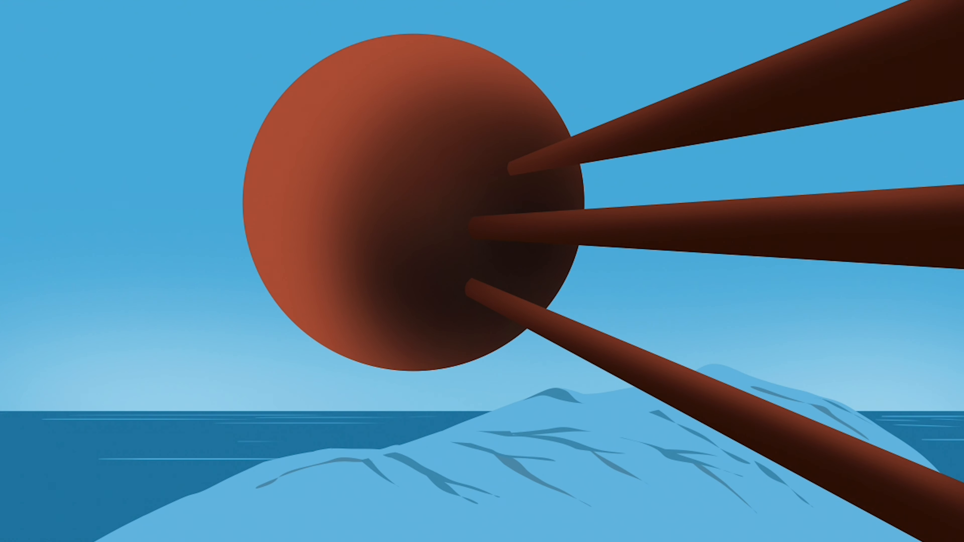
{"action": "mouse_move", "coordinate": [1, 414]}
{"action": "left_mouse_down"}
{"action": "mouse_move", "coordinate": [156, 422]}
{"action": "mouse_move", "coordinate": [106, 421]}
{"action": "mouse_move", "coordinate": [177, 357]}
{"action": "mouse_move", "coordinate": [395, 380]}
{"action": "left_mouse_up"}
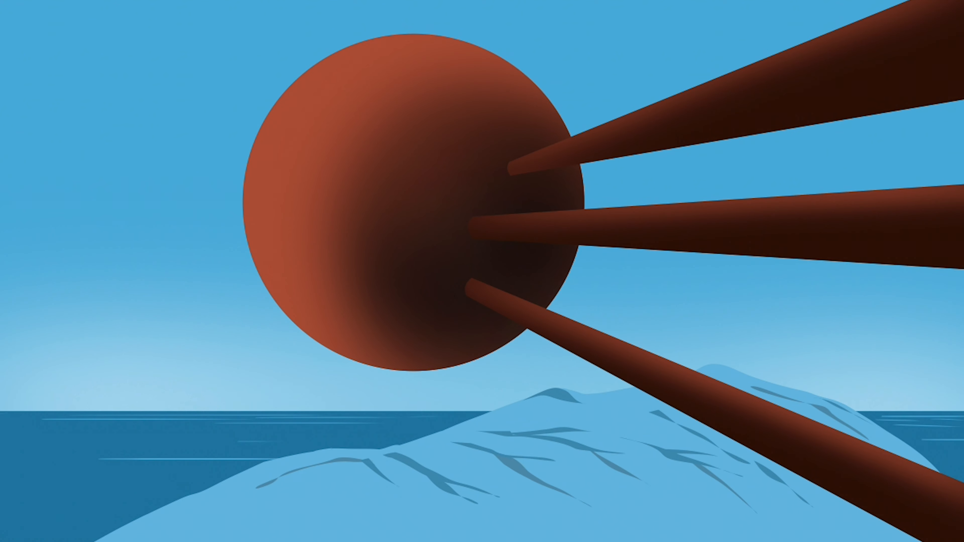
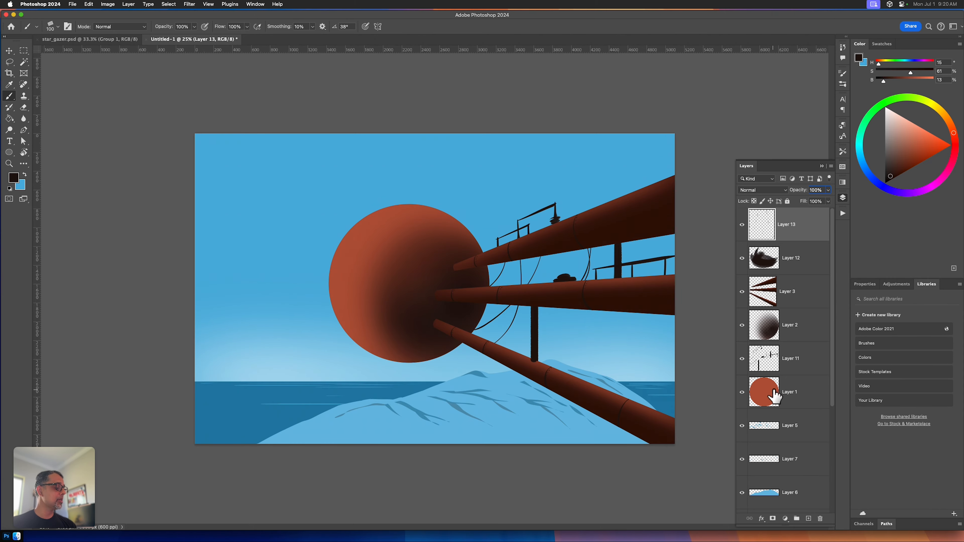
Step: On a new layer directly above Layer 1, select the sphere's outline and paint dark curved seams radiating from a small oval hub
{"action": "left_click", "coordinate": [764, 393], "text": "super"}
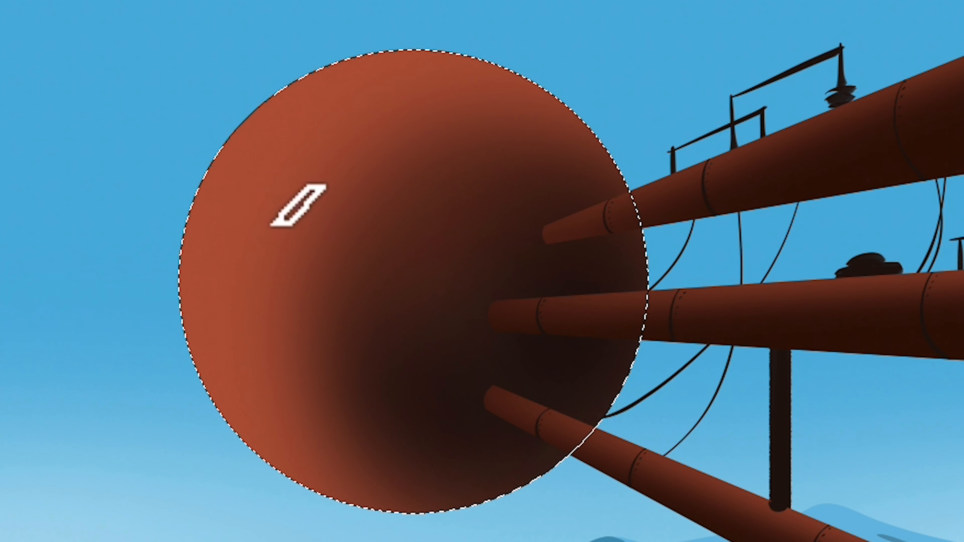
{"action": "left_click_drag", "start_coordinate": [253, 268], "coordinate": [359, 56]}
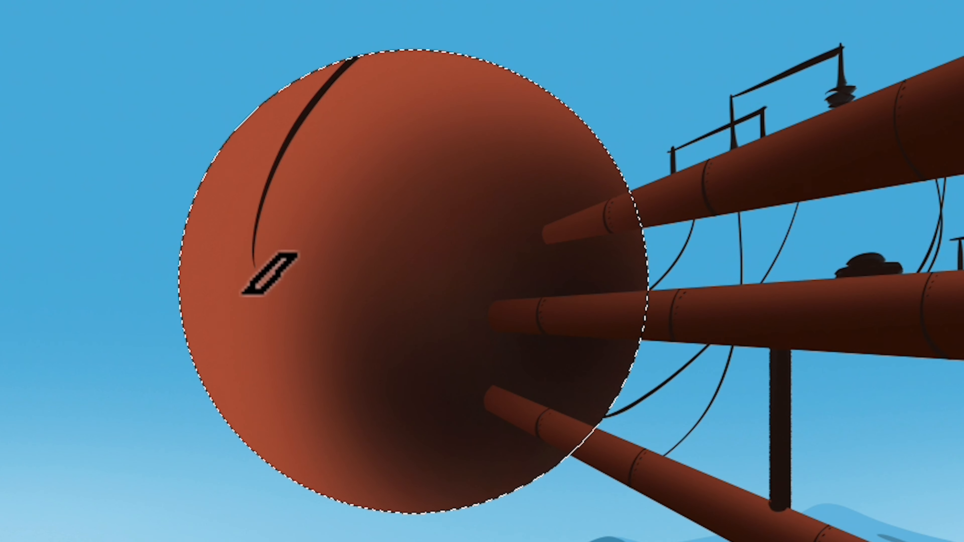
{"action": "left_click_drag", "start_coordinate": [263, 278], "coordinate": [715, 101]}
{"action": "mouse_move", "coordinate": [268, 290]}
{"action": "left_mouse_down"}
{"action": "mouse_move", "coordinate": [376, 469]}
{"action": "mouse_move", "coordinate": [603, 539]}
{"action": "left_mouse_up"}
{"action": "mouse_move", "coordinate": [245, 292]}
{"action": "left_mouse_down"}
{"action": "mouse_move", "coordinate": [253, 266]}
{"action": "mouse_move", "coordinate": [258, 300]}
{"action": "mouse_move", "coordinate": [230, 522]}
{"action": "left_mouse_up"}
{"action": "key", "text": "ctrl+z"}
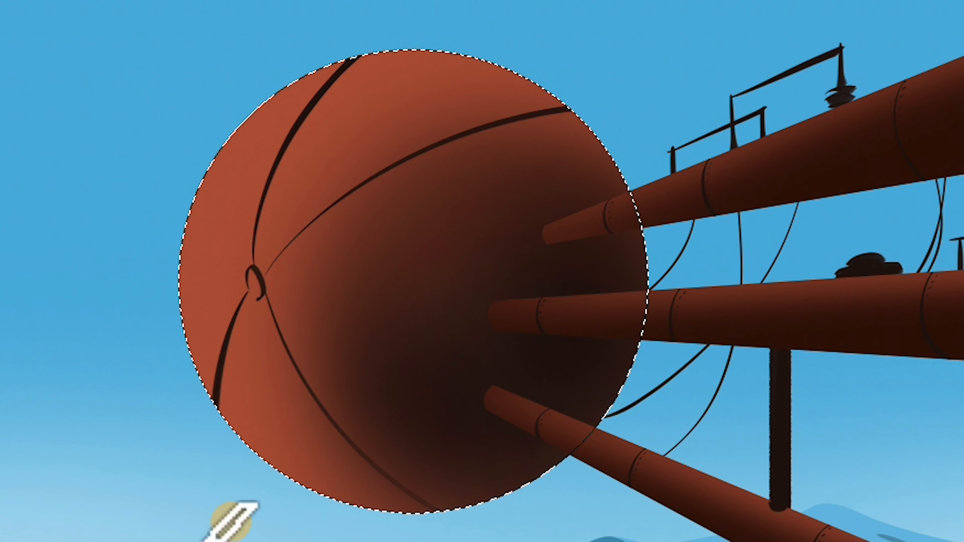
{"action": "left_click_drag", "start_coordinate": [167, 194], "coordinate": [251, 282]}
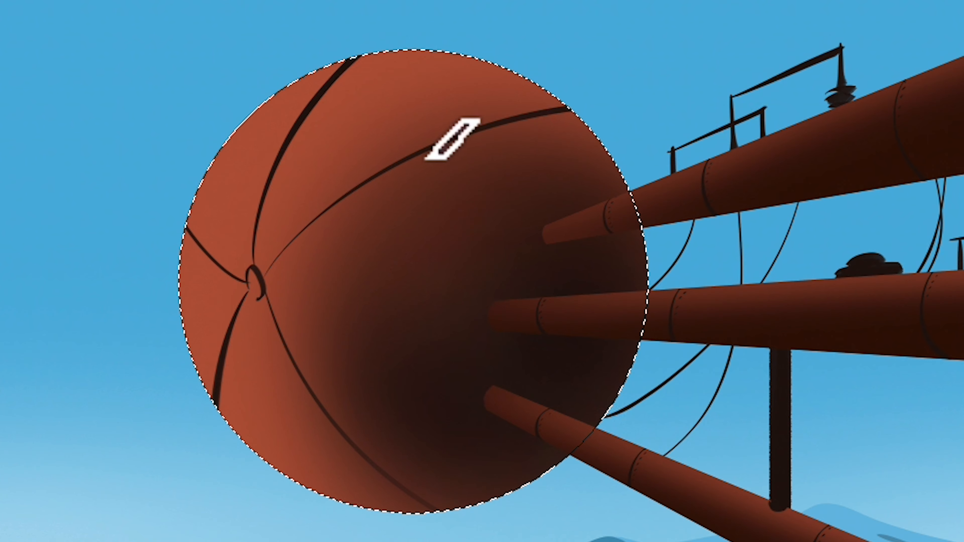
Step: Paint short dark branch lines off the main seams, darken the oval hub, and clear the sphere selection
{"action": "left_click_drag", "start_coordinate": [464, 154], "coordinate": [503, 263]}
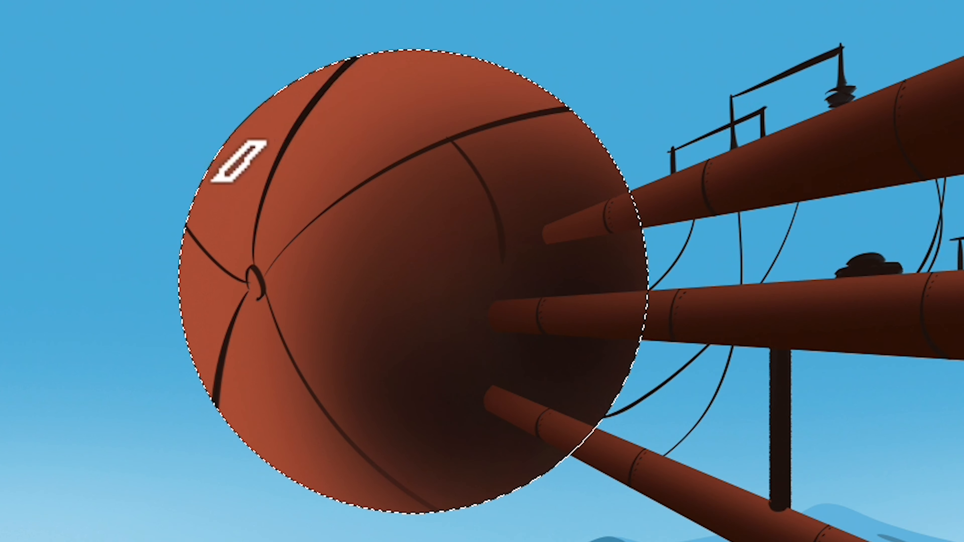
{"action": "left_click_drag", "start_coordinate": [217, 205], "coordinate": [284, 140]}
{"action": "left_click_drag", "start_coordinate": [222, 373], "coordinate": [295, 436]}
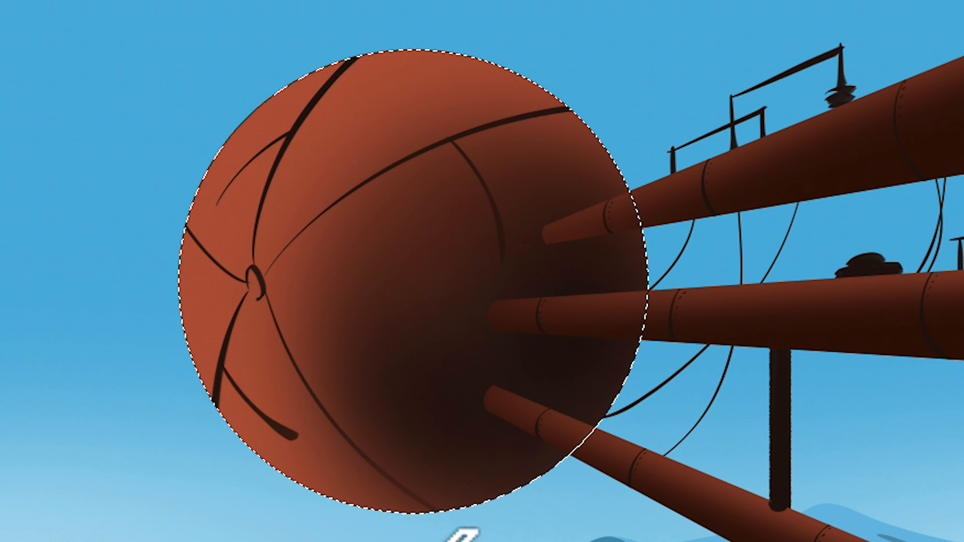
{"action": "left_click_drag", "start_coordinate": [390, 490], "coordinate": [454, 470]}
{"action": "left_click_drag", "start_coordinate": [323, 140], "coordinate": [387, 173]}
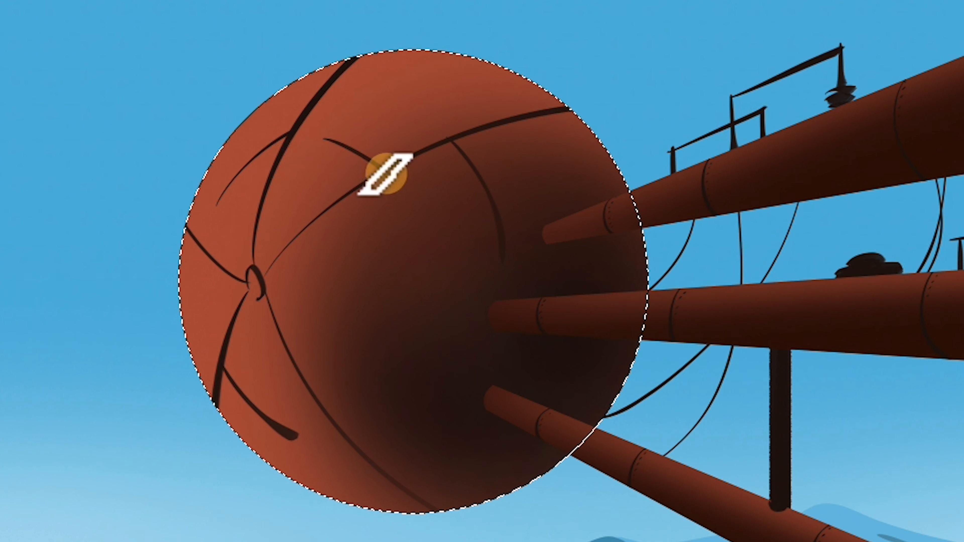
{"action": "key", "text": "ctrl+z"}
{"action": "left_click_drag", "start_coordinate": [332, 134], "coordinate": [391, 166]}
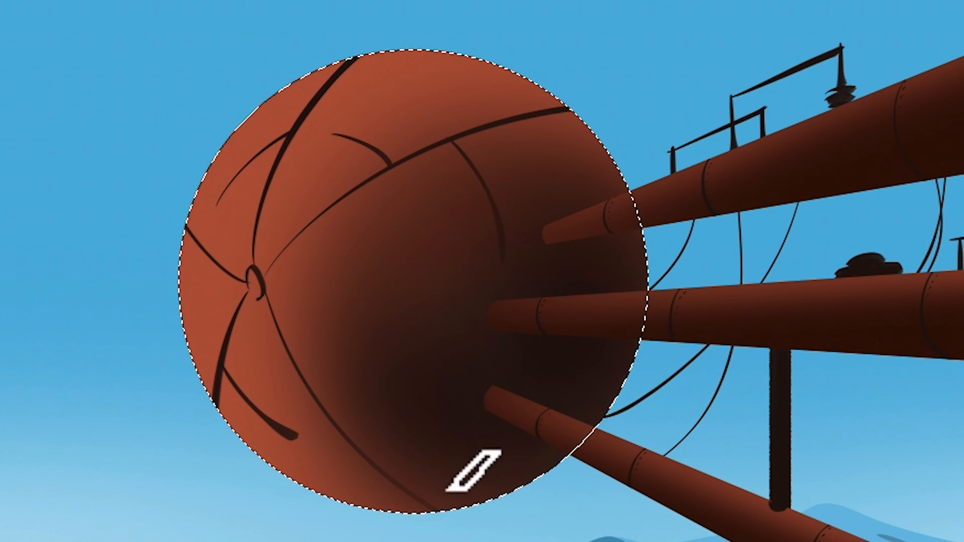
{"action": "left_click_drag", "start_coordinate": [252, 281], "coordinate": [256, 292]}
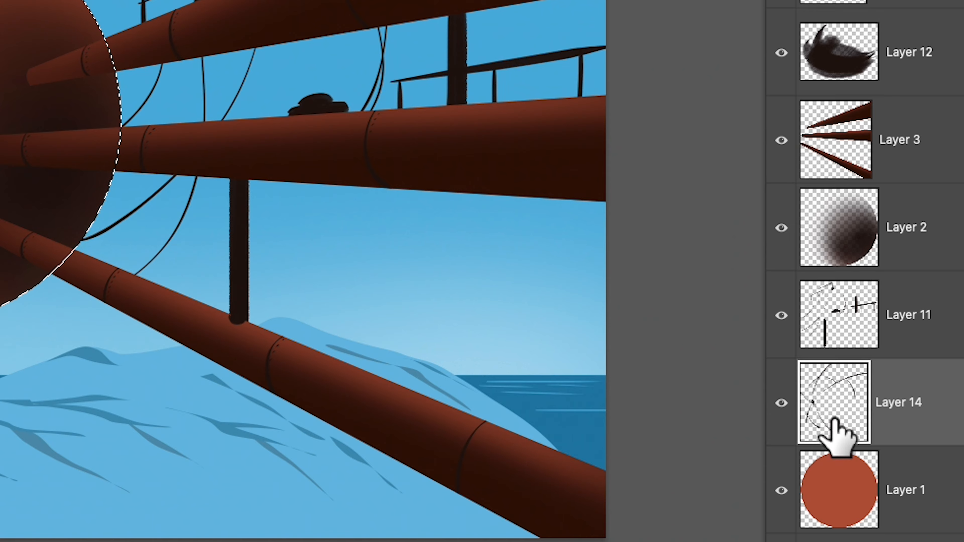
{"action": "key", "text": "super+d"}
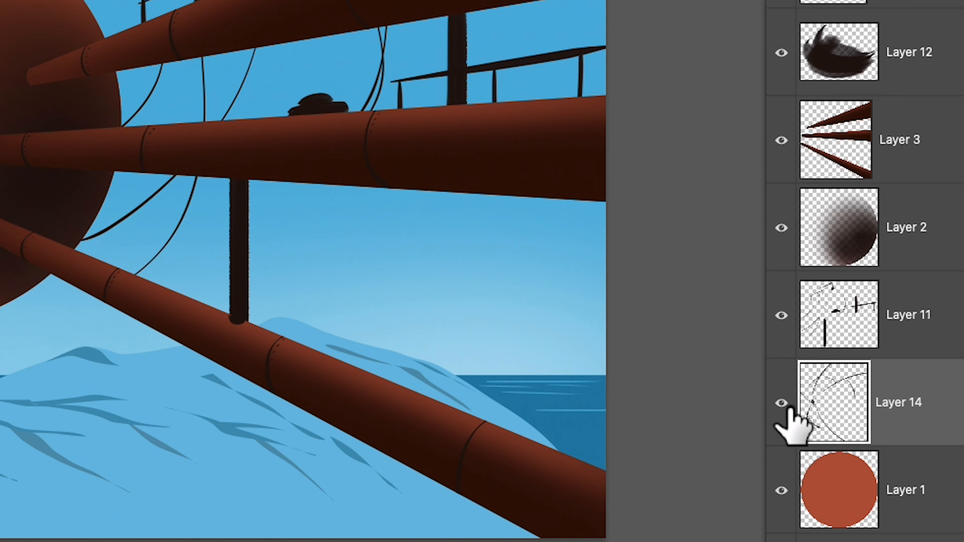
Step: Load the painted seams of Layer 14 as a selection and set the foreground color to fully saturated, bright yellow
{"action": "left_click_drag", "start_coordinate": [800, 422], "coordinate": [835, 397]}
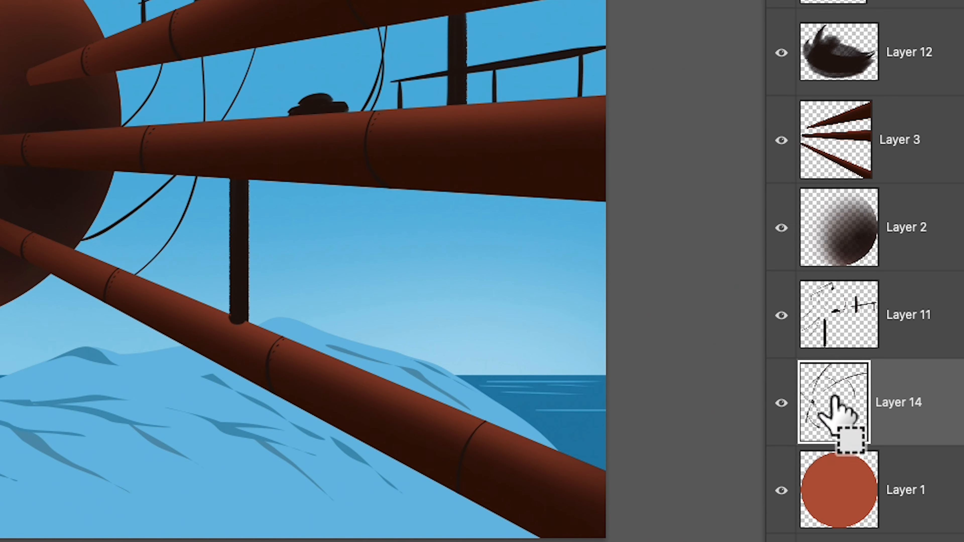
{"action": "left_click", "coordinate": [834, 397], "text": "super"}
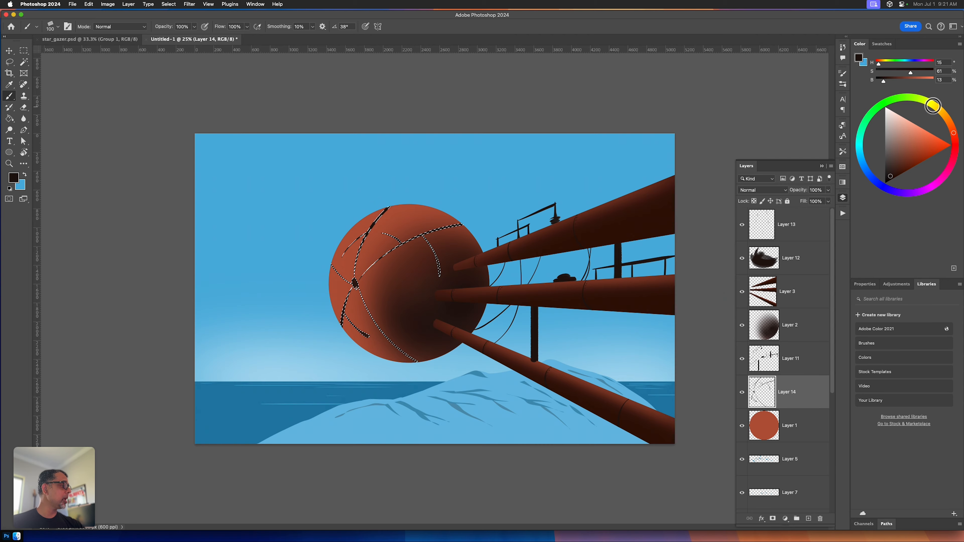
{"action": "left_click", "coordinate": [933, 106]}
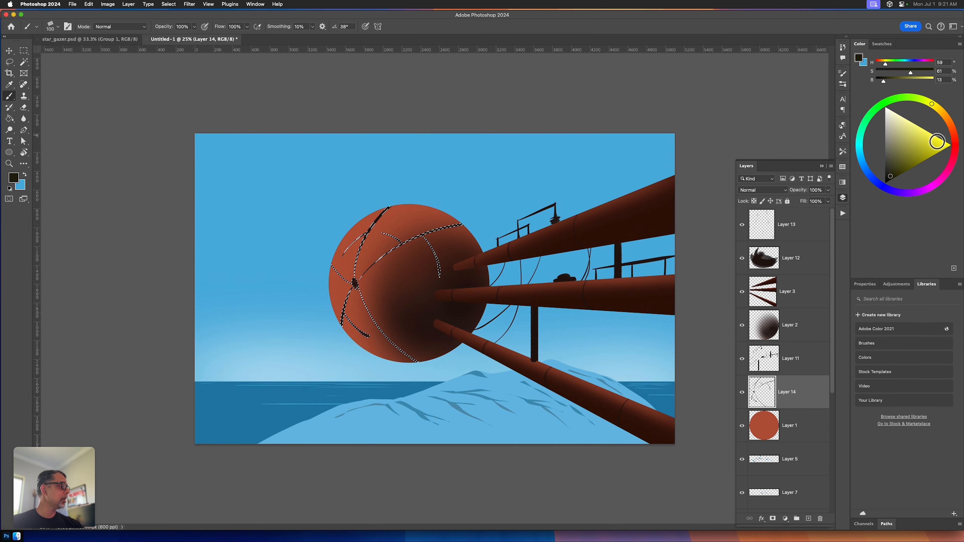
{"action": "left_click", "coordinate": [950, 145]}
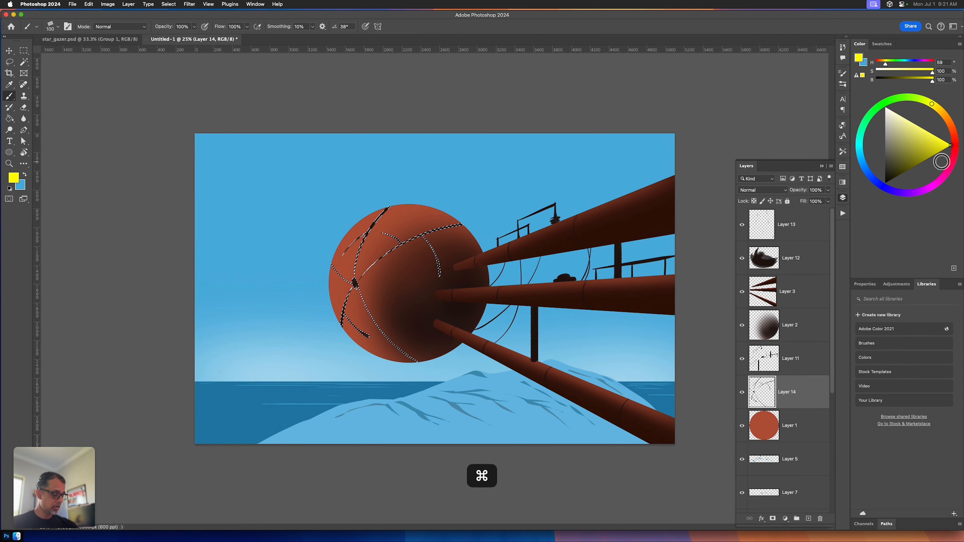
Step: Paint small yellow hazard stripes across the seams above the hub and along the lower end of the seam below it
{"action": "key", "text": "super+equal"}
{"action": "key", "text": "super+equal"}
{"action": "key", "text": "super+equal"}
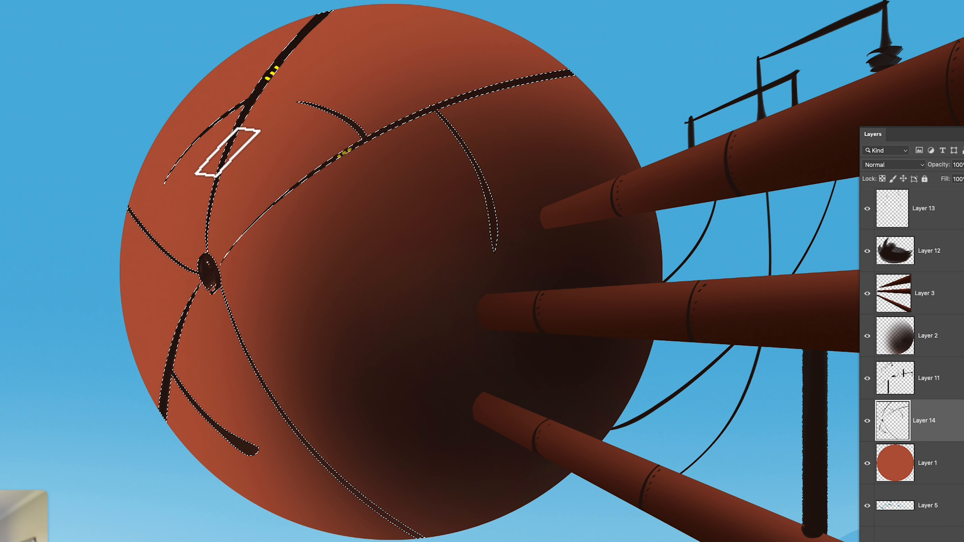
{"action": "left_click", "coordinate": [231, 147]}
{"action": "left_click", "coordinate": [235, 141]}
{"action": "left_click", "coordinate": [240, 135]}
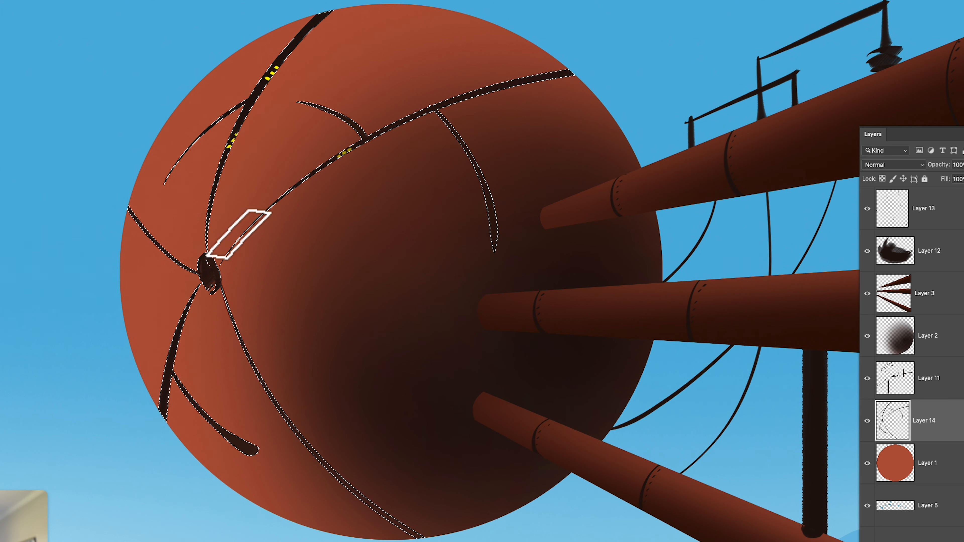
{"action": "left_click", "coordinate": [164, 411]}
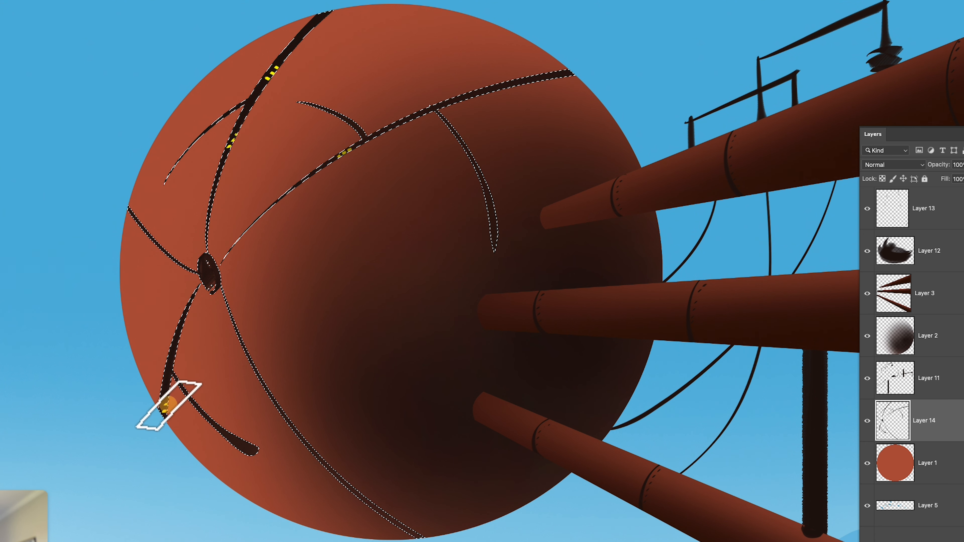
{"action": "left_click", "coordinate": [166, 404]}
{"action": "left_click", "coordinate": [167, 396]}
{"action": "left_click", "coordinate": [168, 389]}
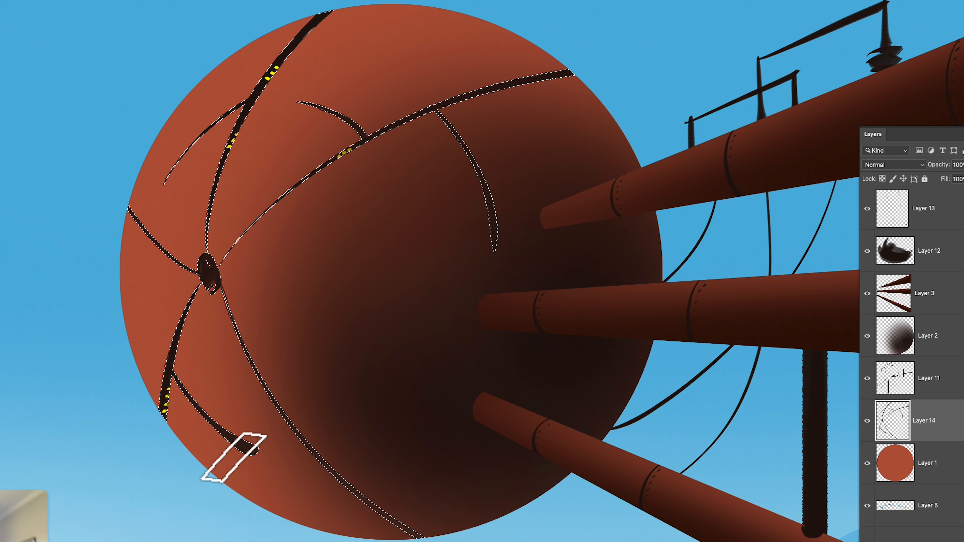
Step: Add yellow stripes to the short lower branch line and to the seams in the sphere's shaded area, then deselect
{"action": "key", "text": "super+z"}
{"action": "left_click", "coordinate": [245, 449]}
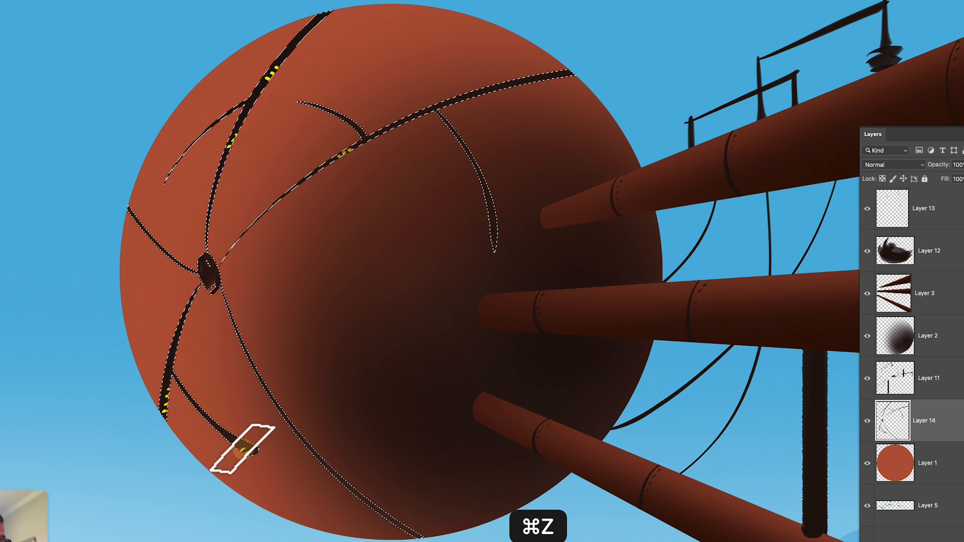
{"action": "left_click", "coordinate": [239, 446]}
{"action": "left_click", "coordinate": [234, 442]}
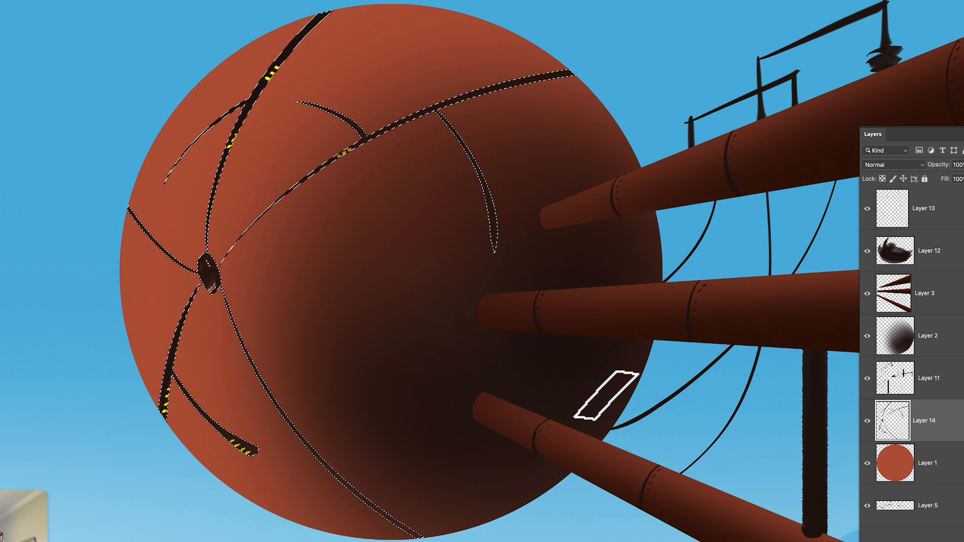
{"action": "key", "text": "super+z"}
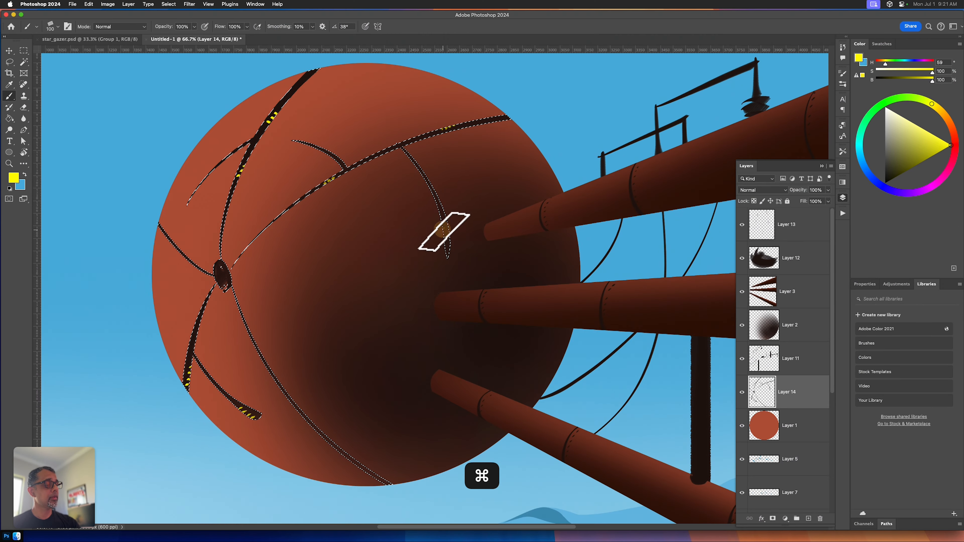
{"action": "key", "text": "super+d"}
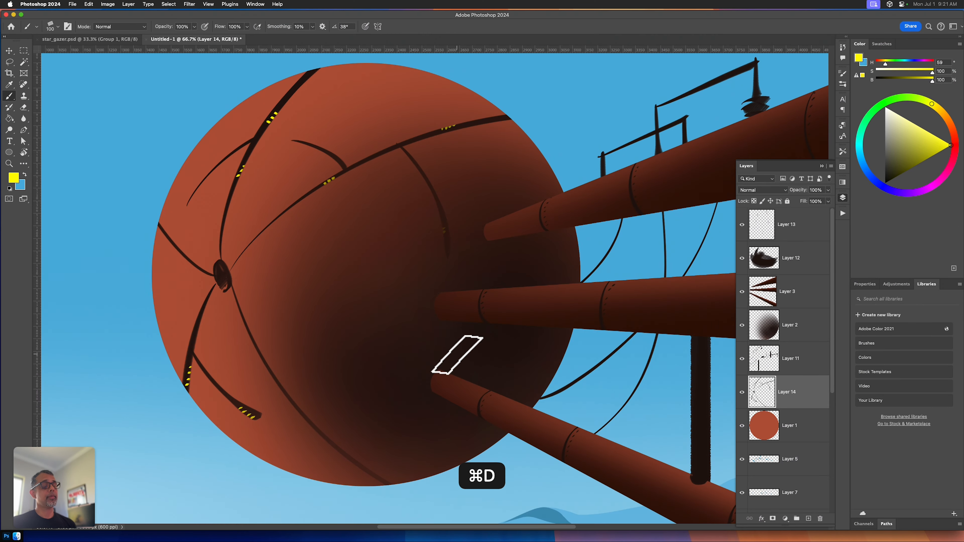
Step: Place the DGS_FallWatercolor_07 graphic from Your Library over the sphere without changing its size
{"action": "key", "text": "super+minus"}
{"action": "key", "text": "super+minus"}
{"action": "key", "text": "super+minus"}
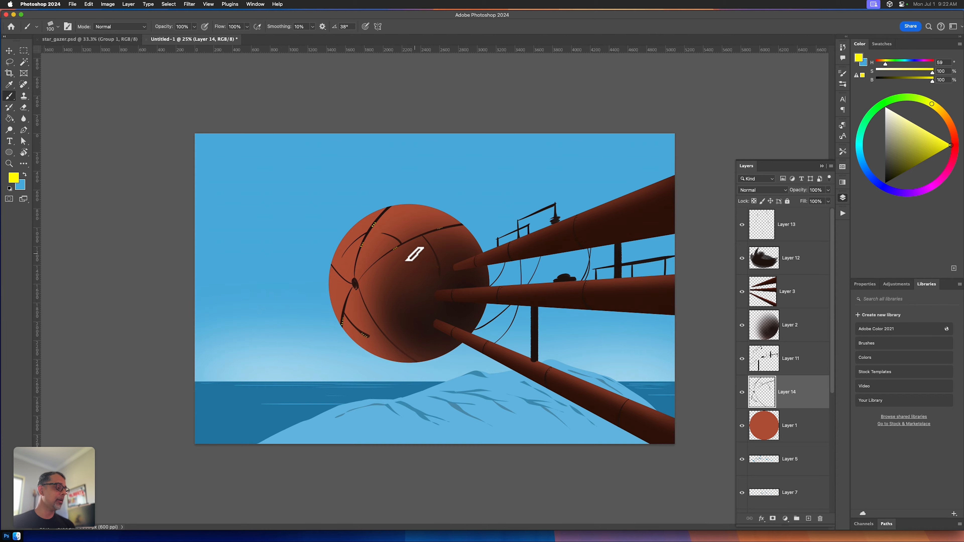
{"action": "left_click", "coordinate": [880, 404]}
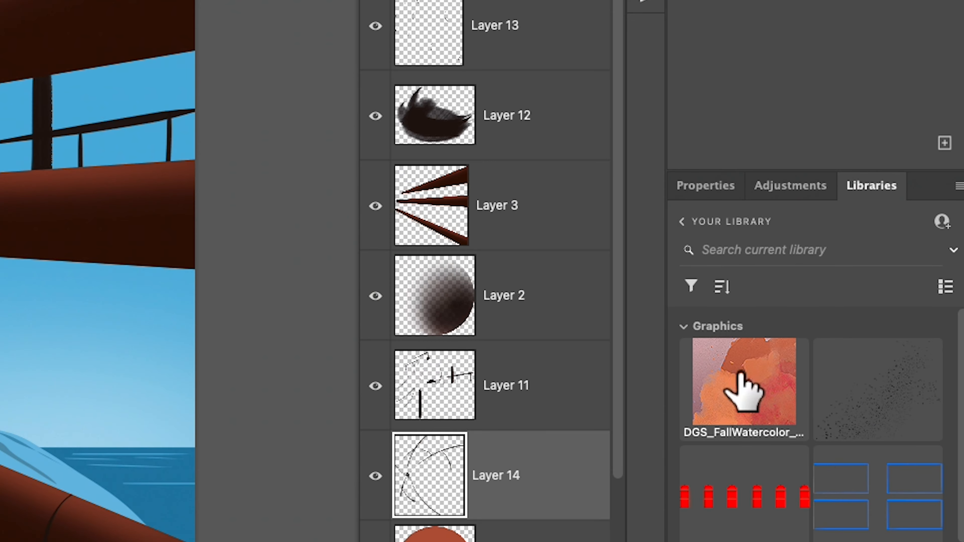
{"action": "left_click_drag", "start_coordinate": [875, 357], "coordinate": [803, 398]}
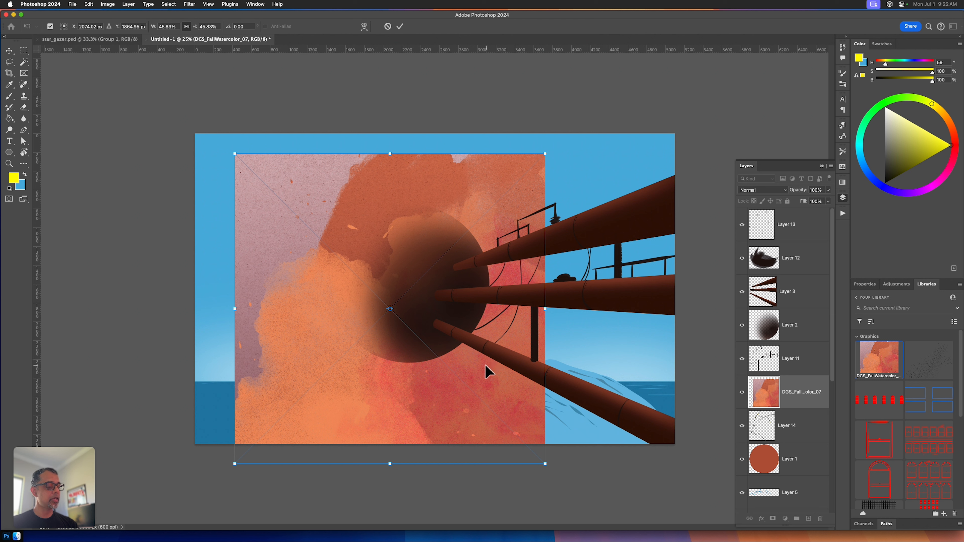
{"action": "left_click_drag", "start_coordinate": [488, 371], "coordinate": [428, 349]}
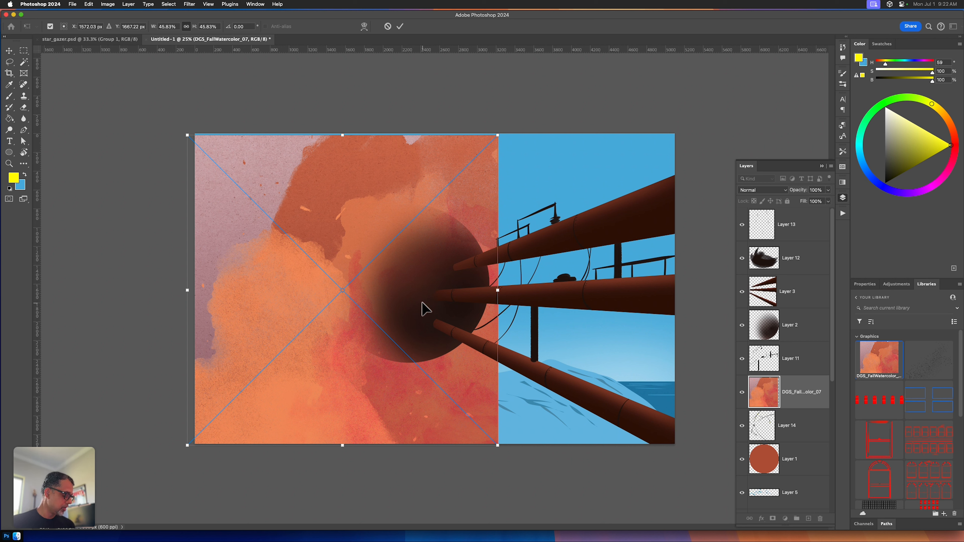
{"action": "key", "text": "Return"}
Step: Shift the watercolor texture slightly toward the sphere and move its layer directly above Layer 2
{"action": "key", "text": "b"}
{"action": "key", "text": "v"}
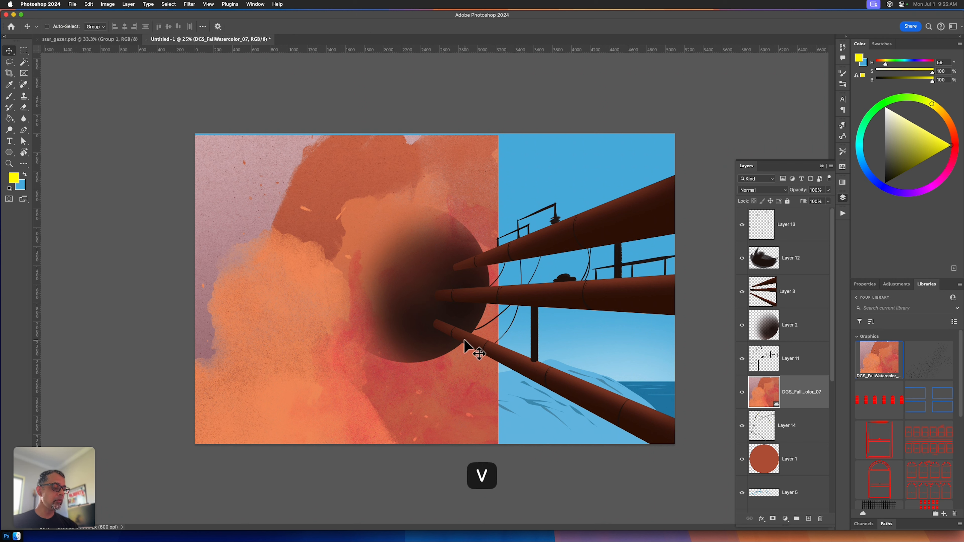
{"action": "left_click_drag", "start_coordinate": [422, 365], "coordinate": [449, 353]}
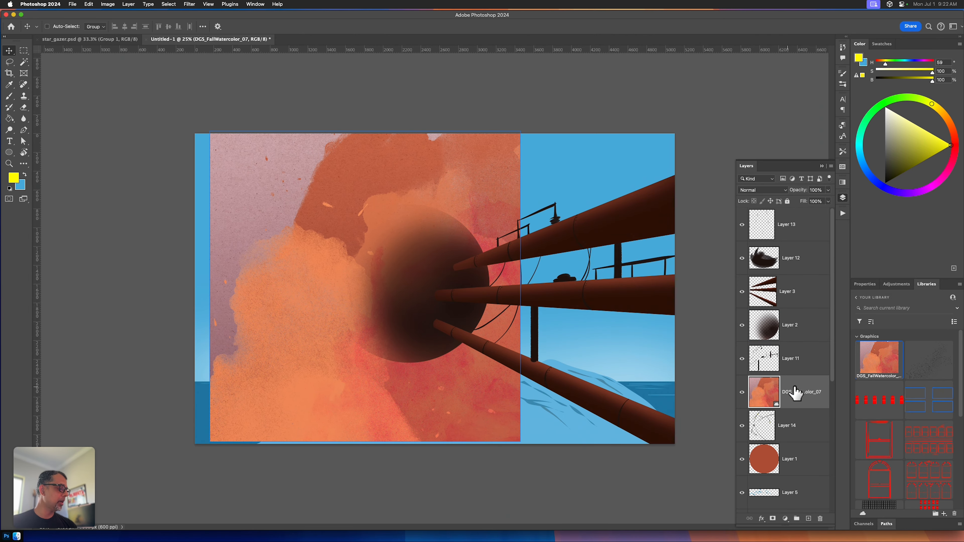
{"action": "left_click_drag", "start_coordinate": [793, 390], "coordinate": [788, 318]}
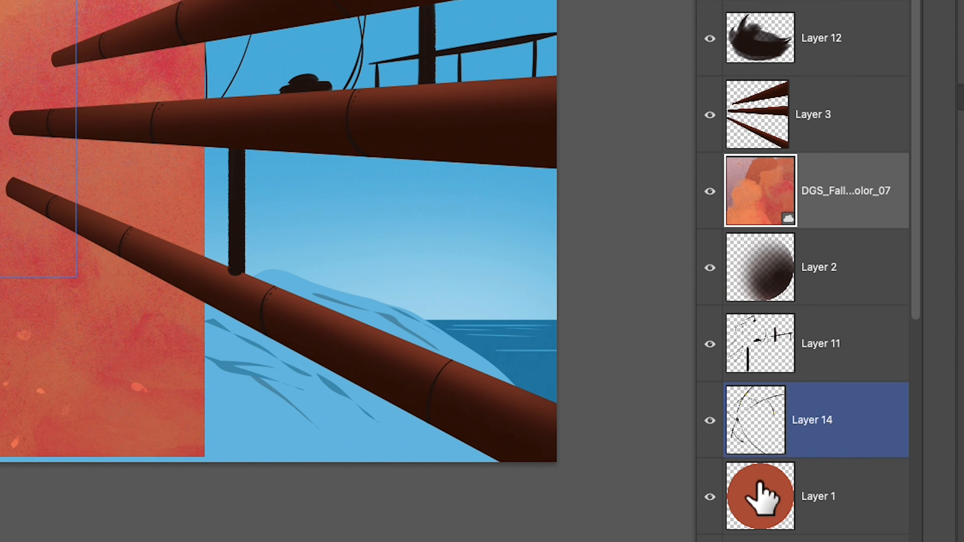
Step: Check the sphere's outline against the watercolor texture, clear the selection, and move the texture farther right across the sphere
{"action": "left_click", "coordinate": [759, 515], "text": "super"}
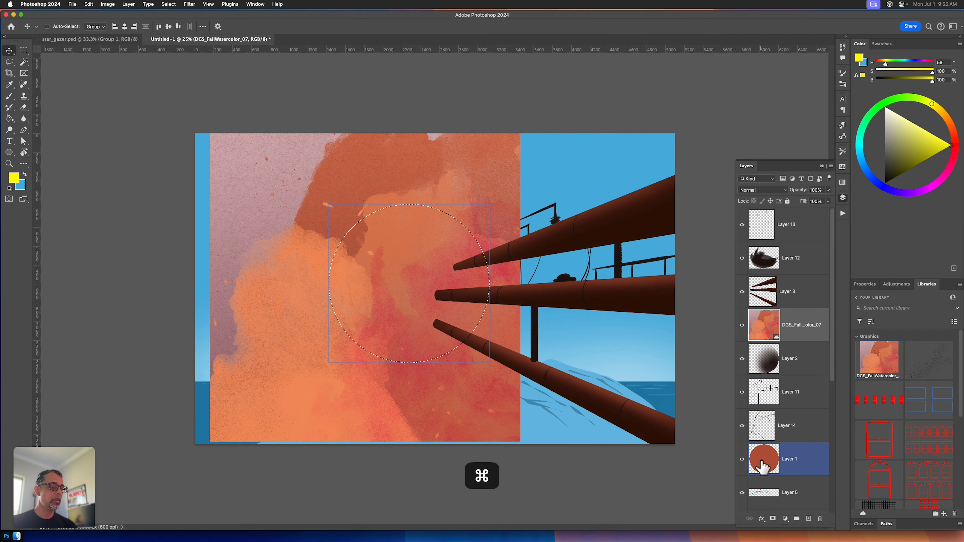
{"action": "key", "text": "super+d"}
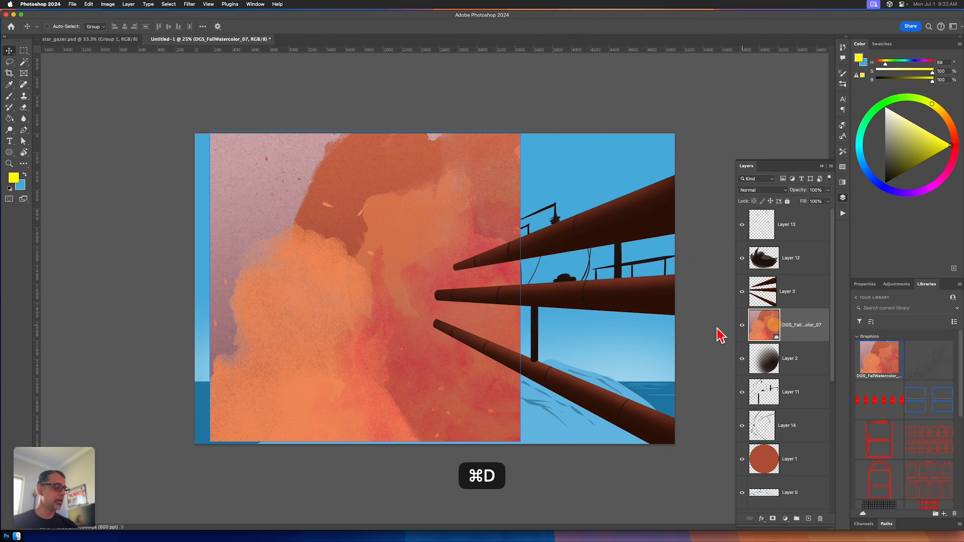
{"action": "key", "text": "v"}
{"action": "left_click_drag", "start_coordinate": [437, 374], "coordinate": [488, 386]}
Step: Load Layer 1's sphere outline, copy that area of the watercolor texture to a new layer, and hide the original texture
{"action": "left_click", "coordinate": [796, 355]}
{"action": "left_click", "coordinate": [782, 458]}
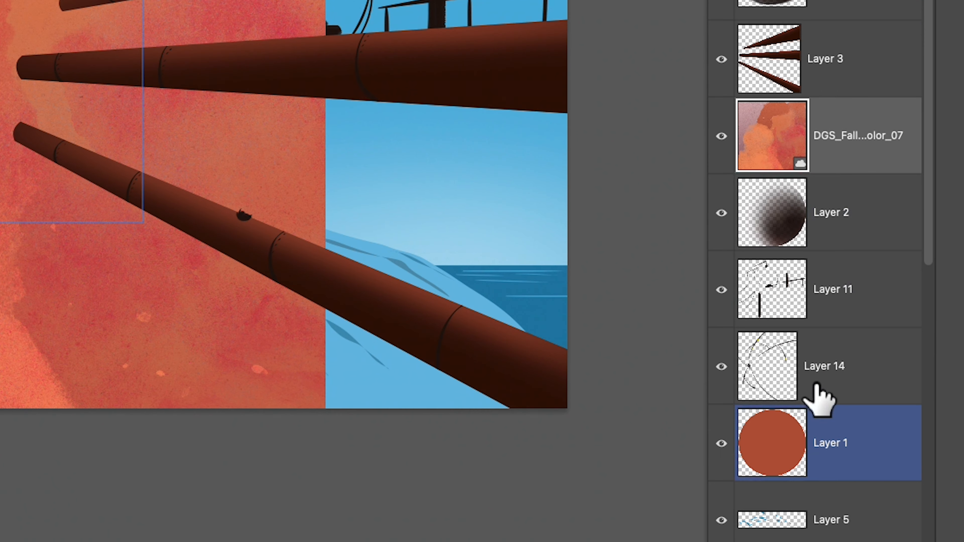
{"action": "left_click", "coordinate": [775, 450], "text": "super"}
{"action": "left_click", "coordinate": [854, 140]}
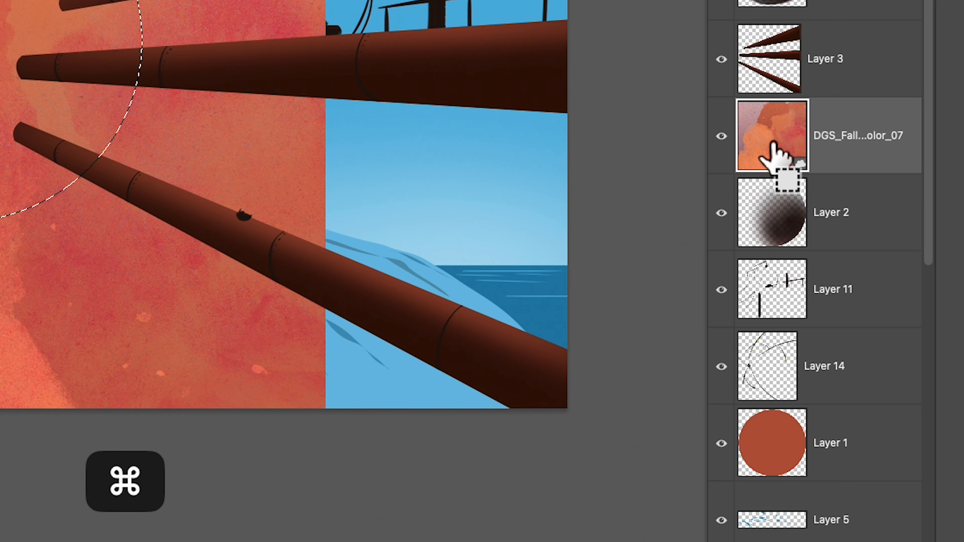
{"action": "left_click", "coordinate": [773, 150], "text": "super"}
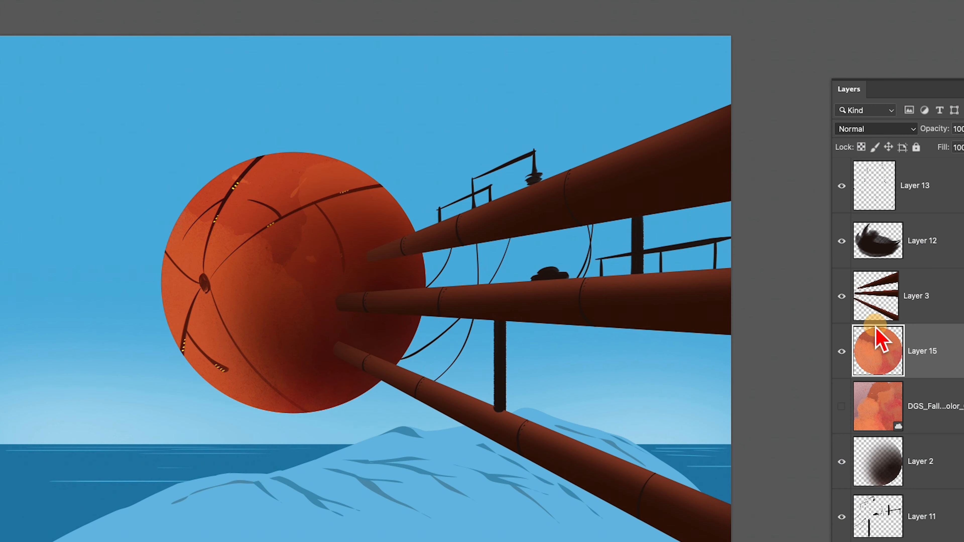
Step: Blend the watercolor-textured sphere layer, Layer 15, into the artwork with the Soft Light blend mode
{"action": "left_click", "coordinate": [875, 129]}
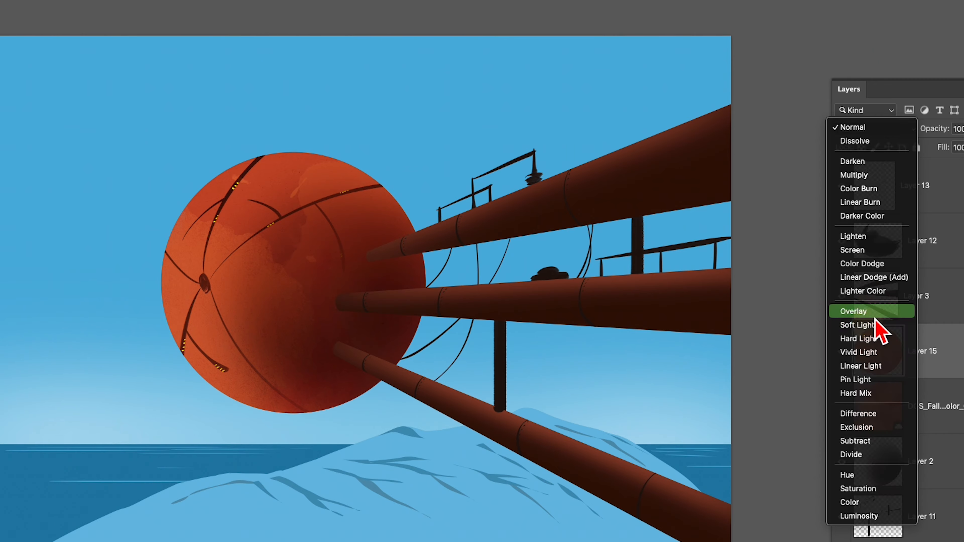
{"action": "left_click", "coordinate": [871, 316]}
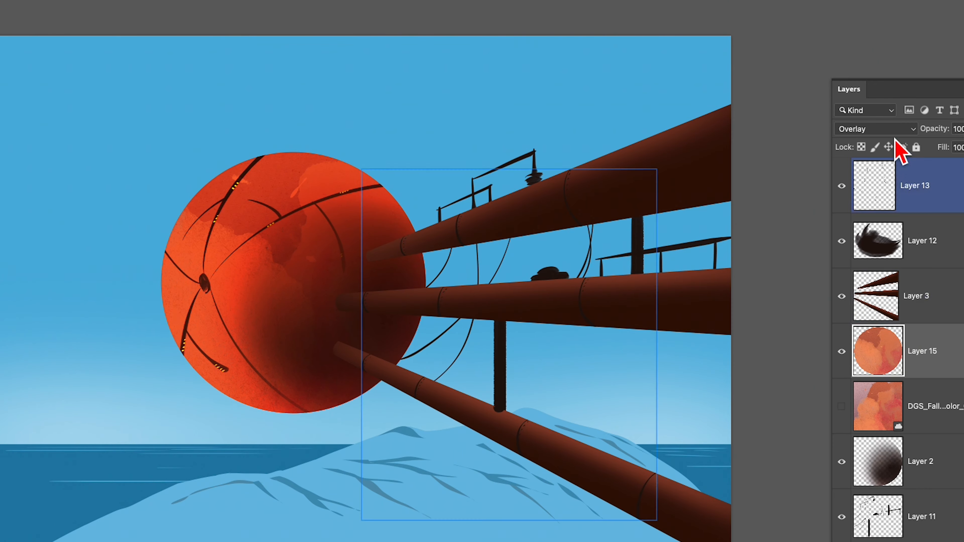
{"action": "key", "text": "shift+plus"}
{"action": "left_click", "coordinate": [911, 185]}
{"action": "left_click", "coordinate": [860, 283]}
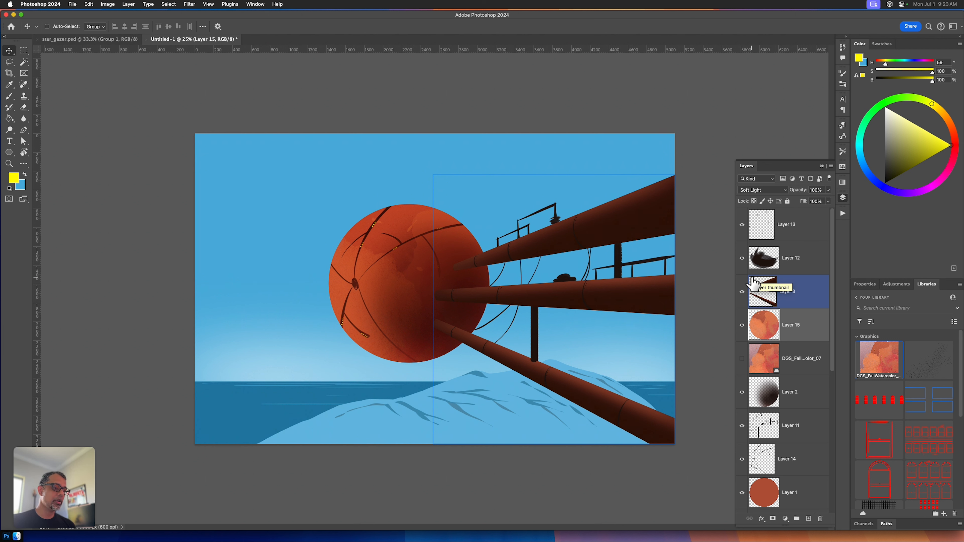
Step: Move the DGS_FallWatercolor_07 texture layer directly above the beams on Layer 3 and make it visible
{"action": "left_click", "coordinate": [792, 326]}
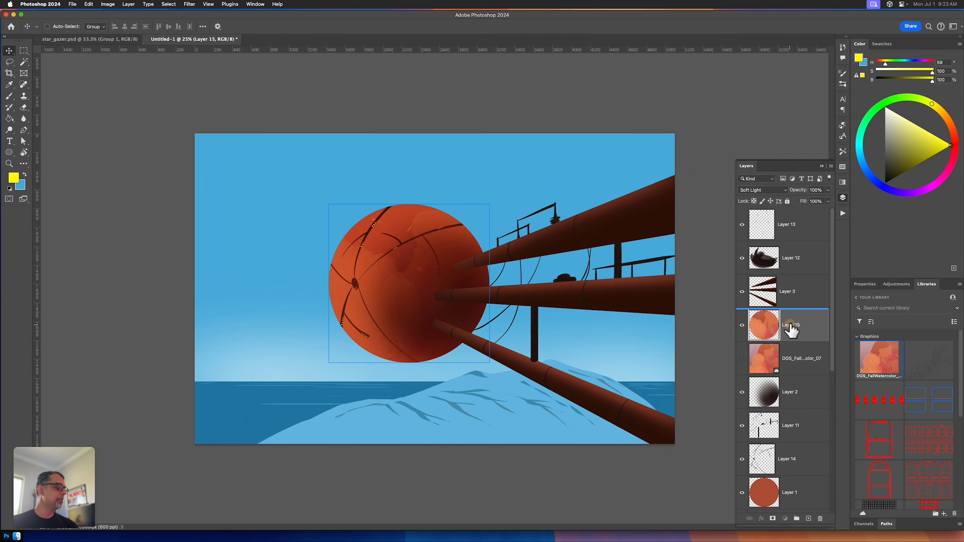
{"action": "left_click", "coordinate": [761, 393]}
{"action": "left_click_drag", "start_coordinate": [789, 366], "coordinate": [790, 305]}
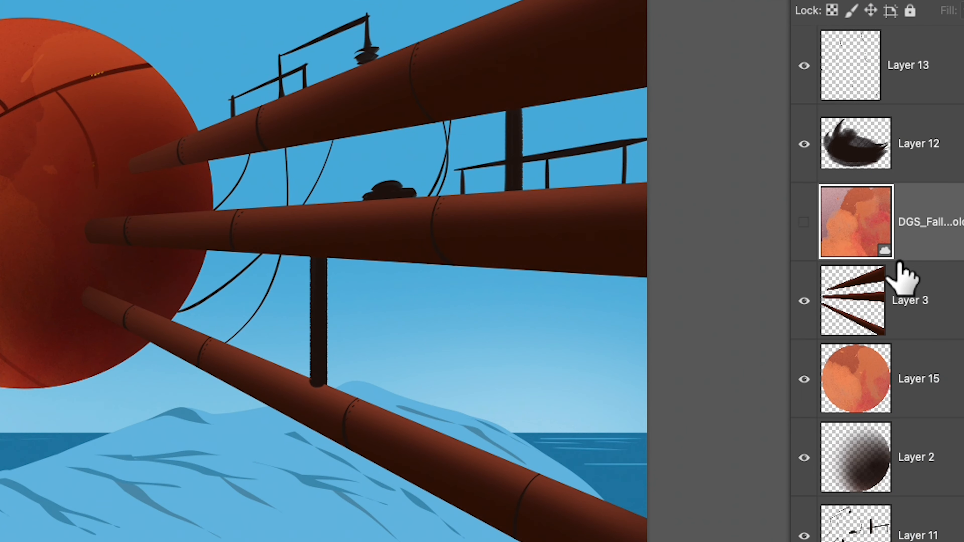
{"action": "left_click", "coordinate": [891, 309]}
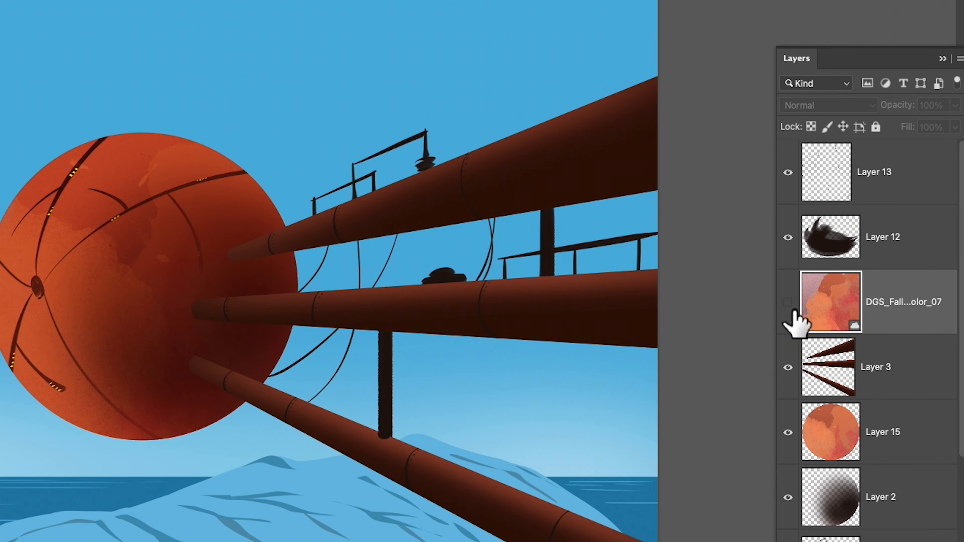
{"action": "left_click", "coordinate": [787, 304]}
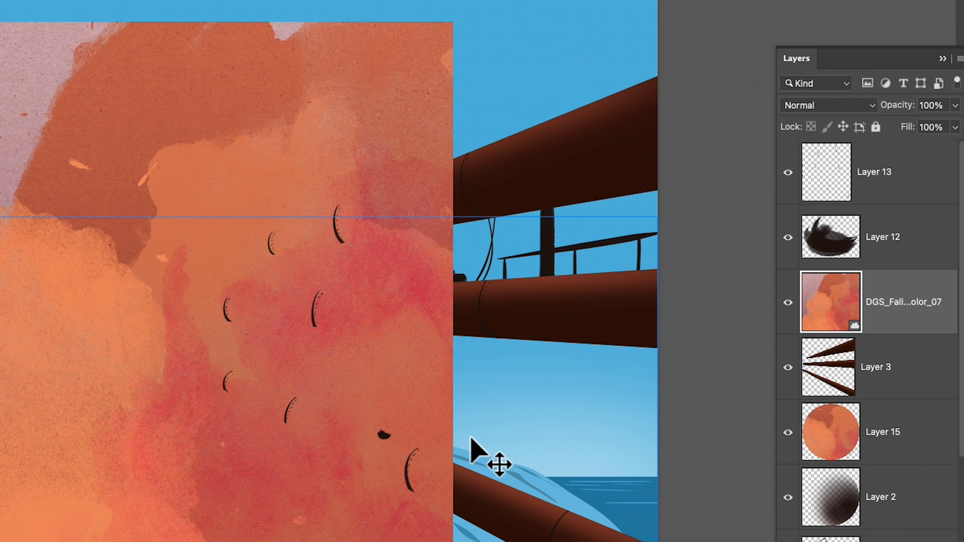
Step: Move the watercolor texture over the three beams and rotate it about a quarter turn counterclockwise so it covers them
{"action": "left_click_drag", "start_coordinate": [361, 466], "coordinate": [621, 436]}
{"action": "key", "text": "super+t"}
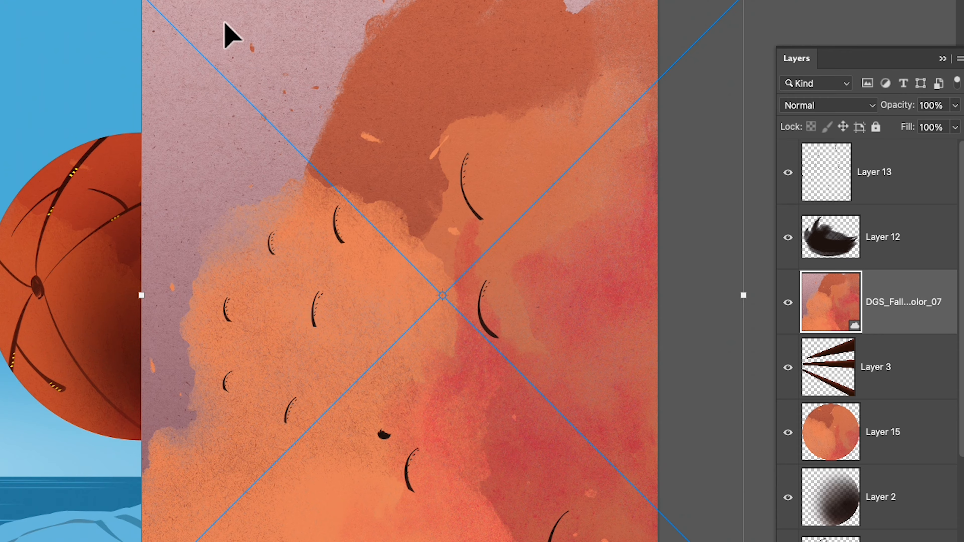
{"action": "left_click_drag", "start_coordinate": [131, 1], "coordinate": [192, 541]}
{"action": "left_click_drag", "start_coordinate": [481, 473], "coordinate": [471, 491]}
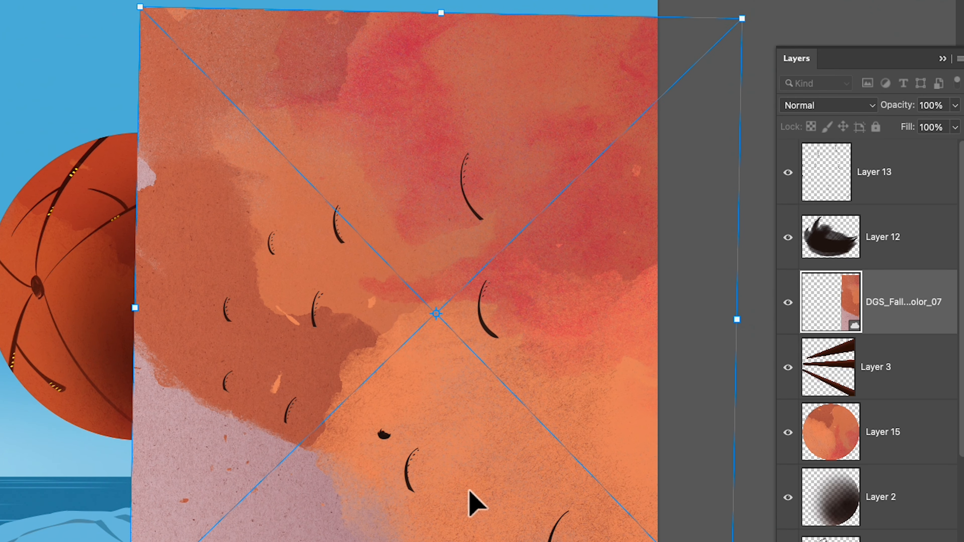
{"action": "key", "text": "Return"}
Step: Load Layer 3's beam outlines, copy that area of the watercolor texture to a new layer, and hide the original texture
{"action": "left_click_drag", "start_coordinate": [824, 316], "coordinate": [832, 365]}
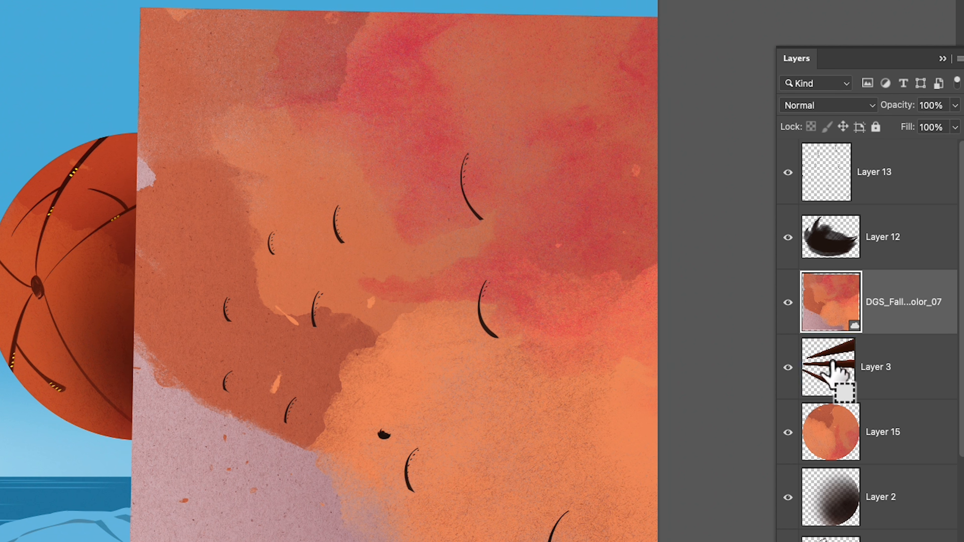
{"action": "left_click", "coordinate": [831, 371], "text": "super"}
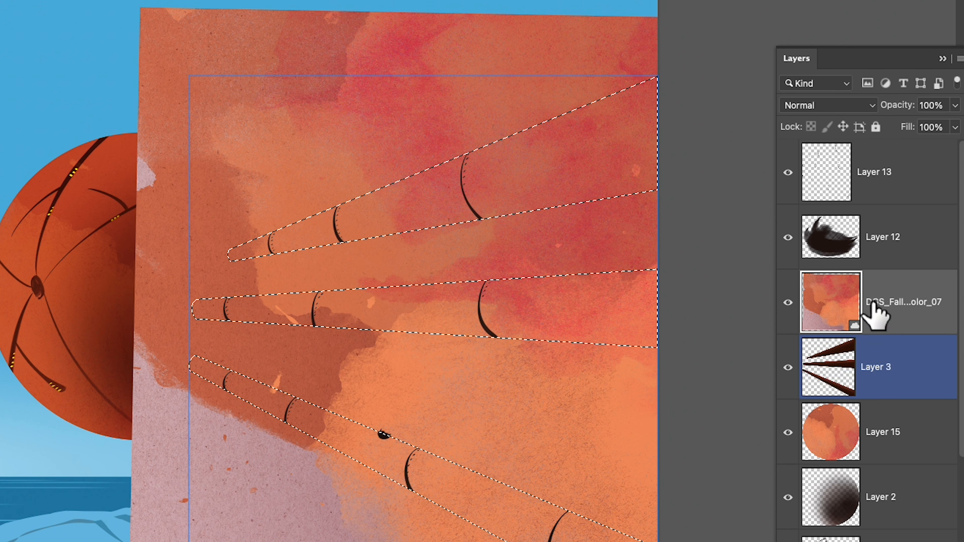
{"action": "left_click", "coordinate": [884, 302]}
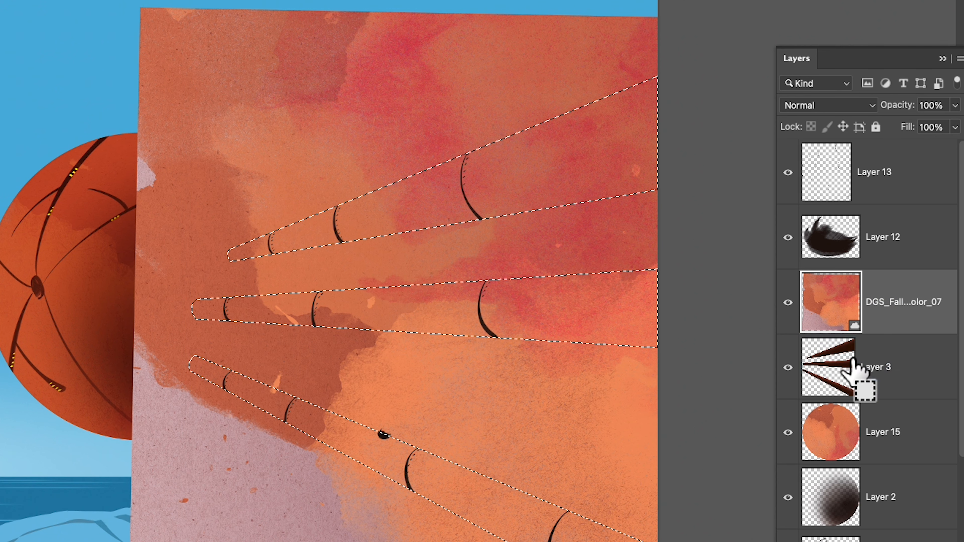
{"action": "key", "text": "super+j"}
{"action": "left_click", "coordinate": [788, 367]}
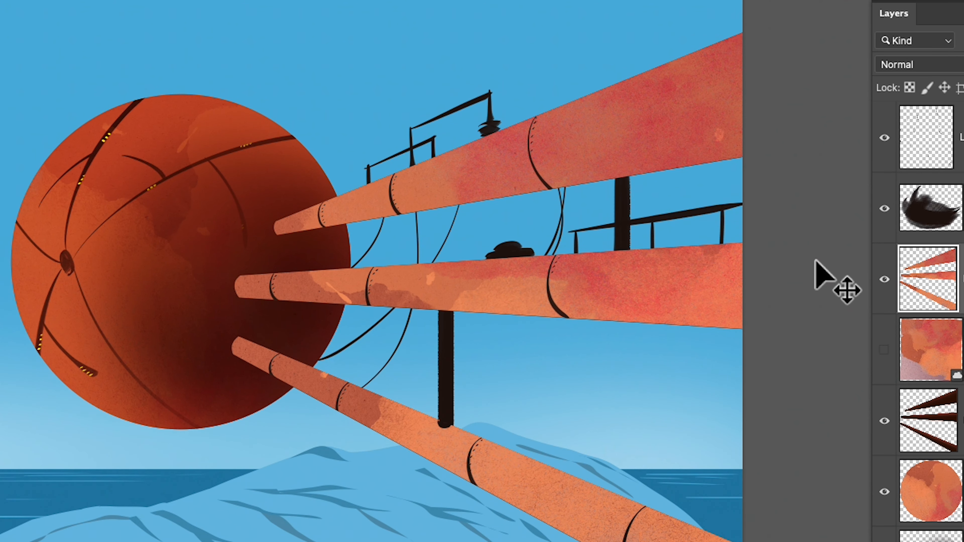
Step: Set the beam texture layer's blend mode to Pin Light and its opacity to 40%
{"action": "left_click_drag", "start_coordinate": [938, 66], "coordinate": [928, 321]}
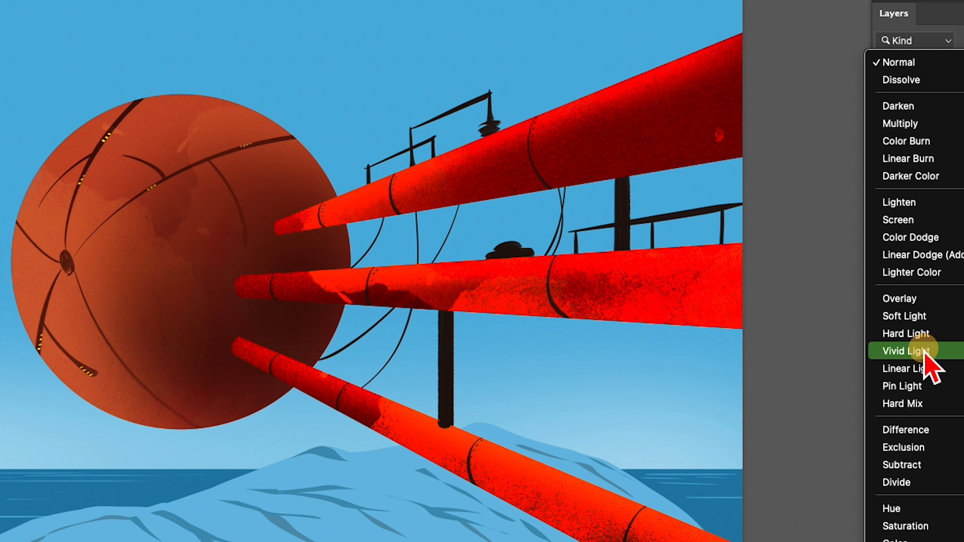
{"action": "left_click", "coordinate": [929, 391]}
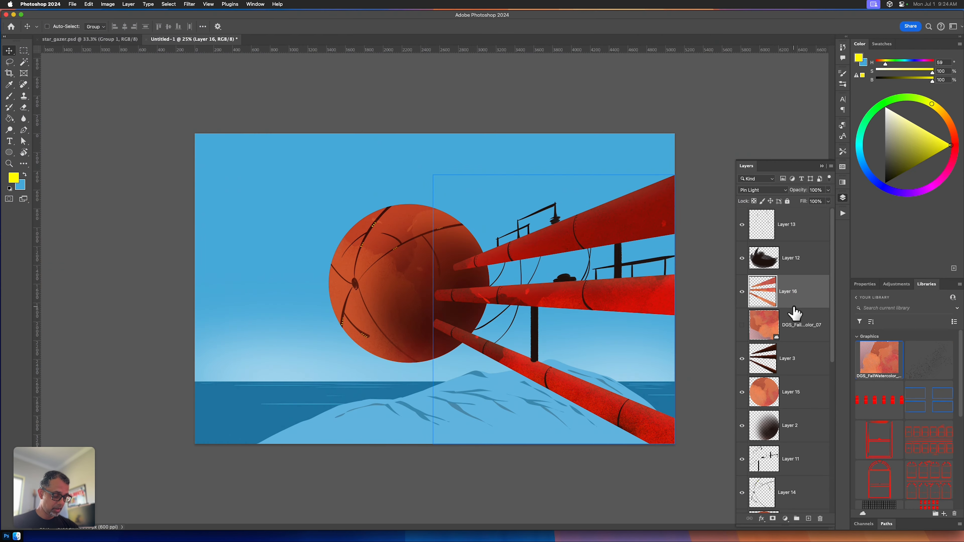
{"action": "key", "text": "v"}
{"action": "key", "text": "4"}
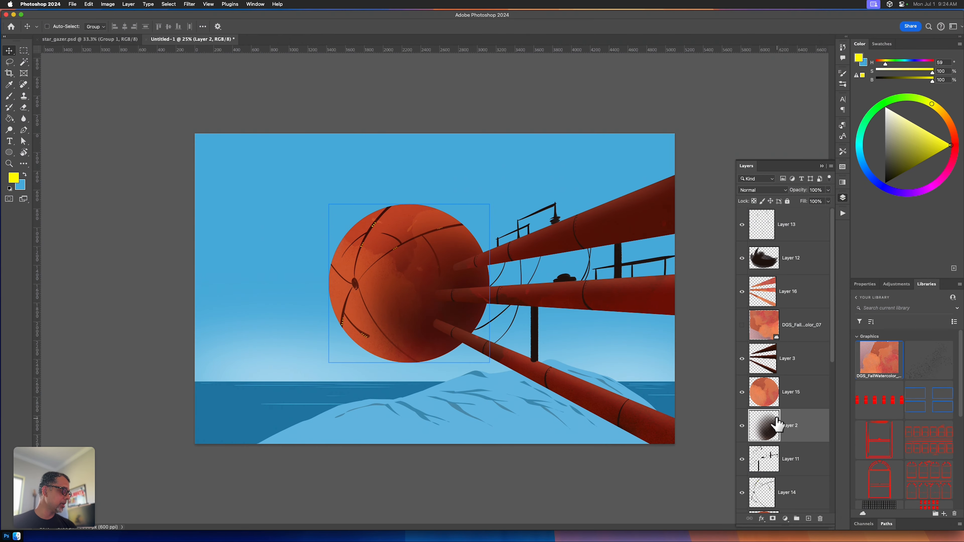
Step: Move the sphere shading on Layer 2 directly above the watercolor texture on Layer 15
{"action": "left_click_drag", "start_coordinate": [776, 425], "coordinate": [773, 394]}
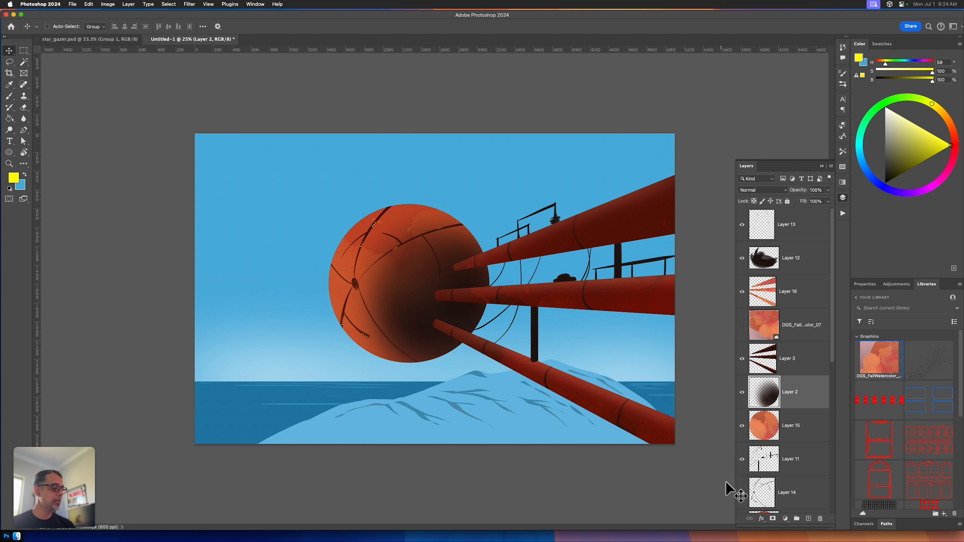
{"action": "left_click", "coordinate": [765, 436]}
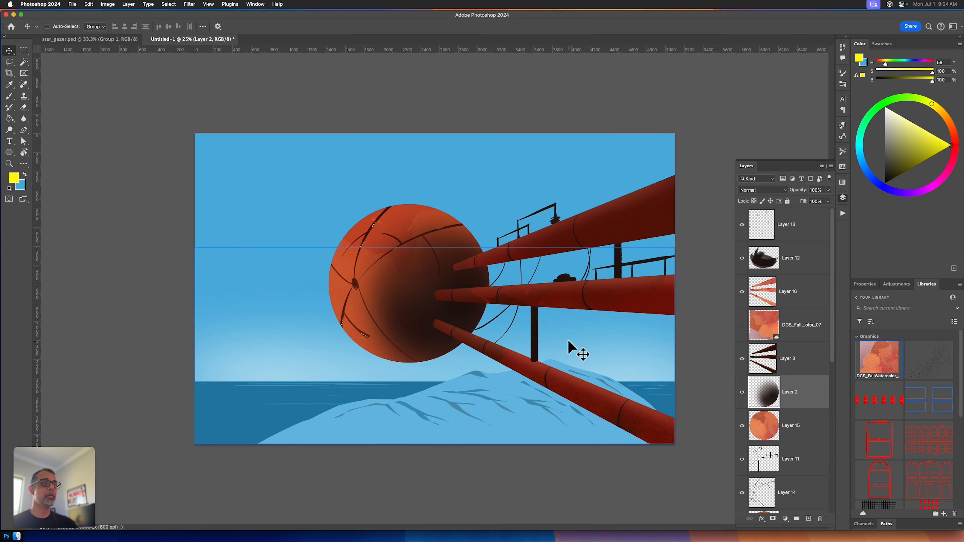
Step: Set up a custom proof condition that simulates Working Gray - Dot Gain 20%
{"action": "left_click", "coordinate": [212, 6]}
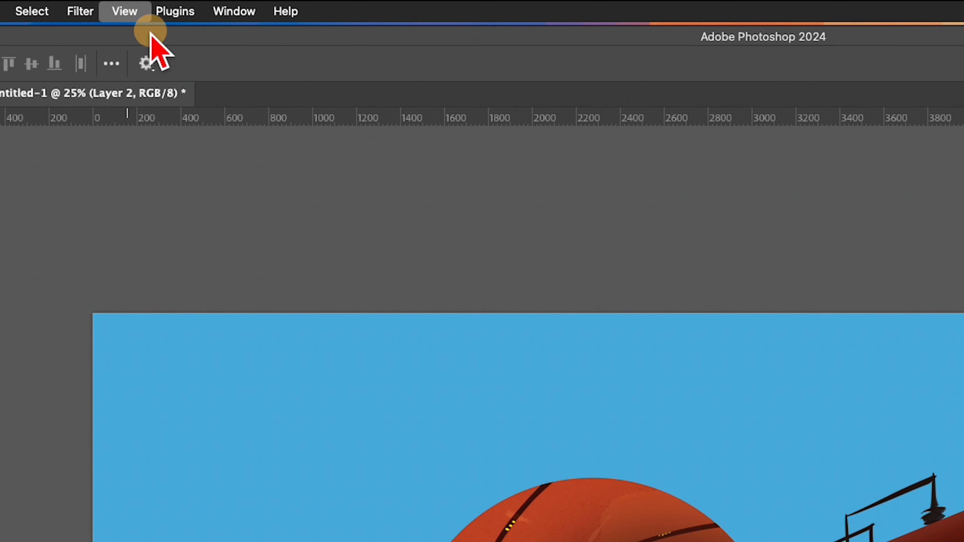
{"action": "mouse_move", "coordinate": [258, 36]}
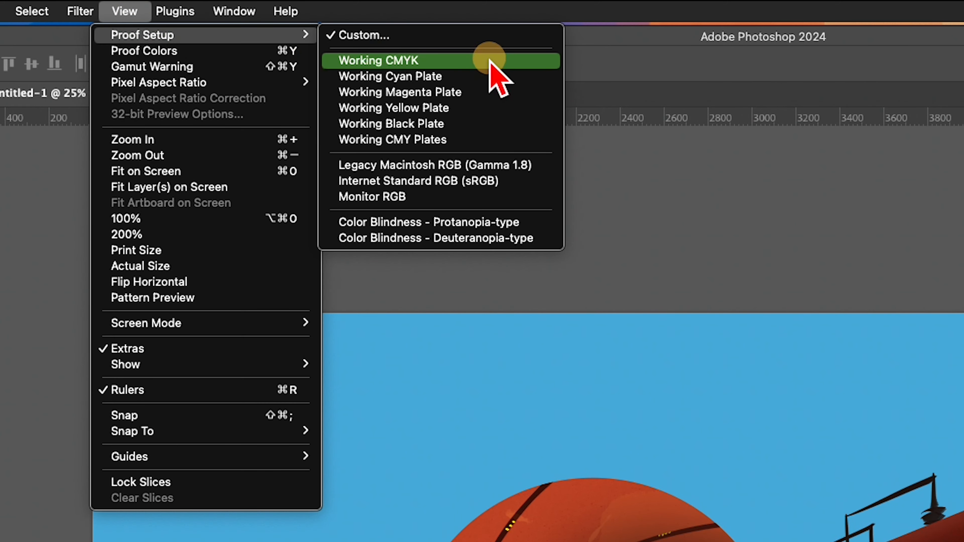
{"action": "left_click", "coordinate": [485, 35]}
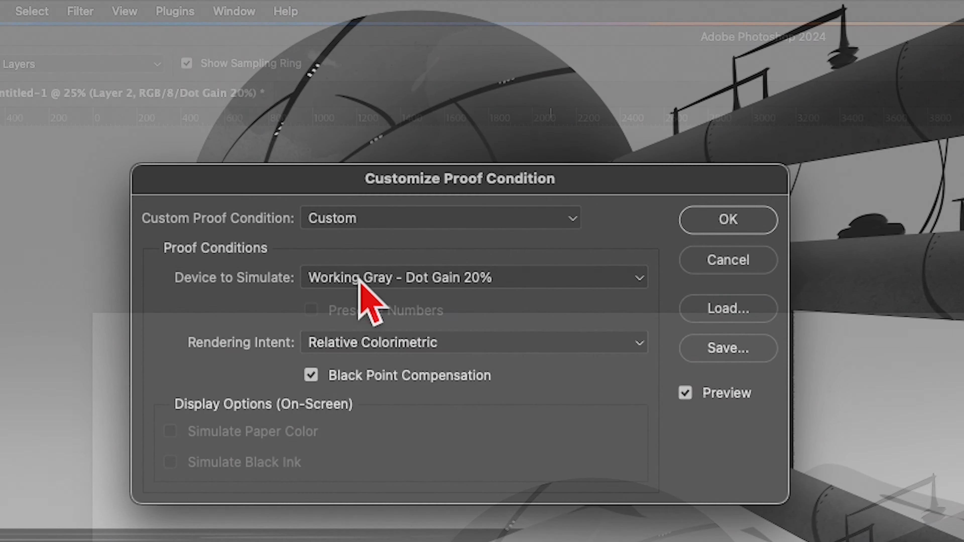
{"action": "left_click", "coordinate": [381, 281]}
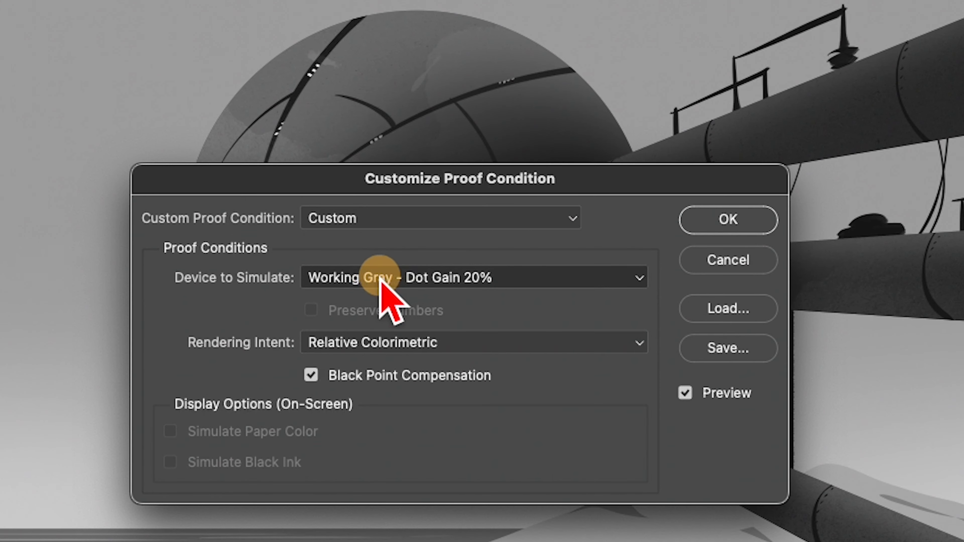
{"action": "left_click", "coordinate": [381, 281]}
{"action": "left_click", "coordinate": [474, 214]}
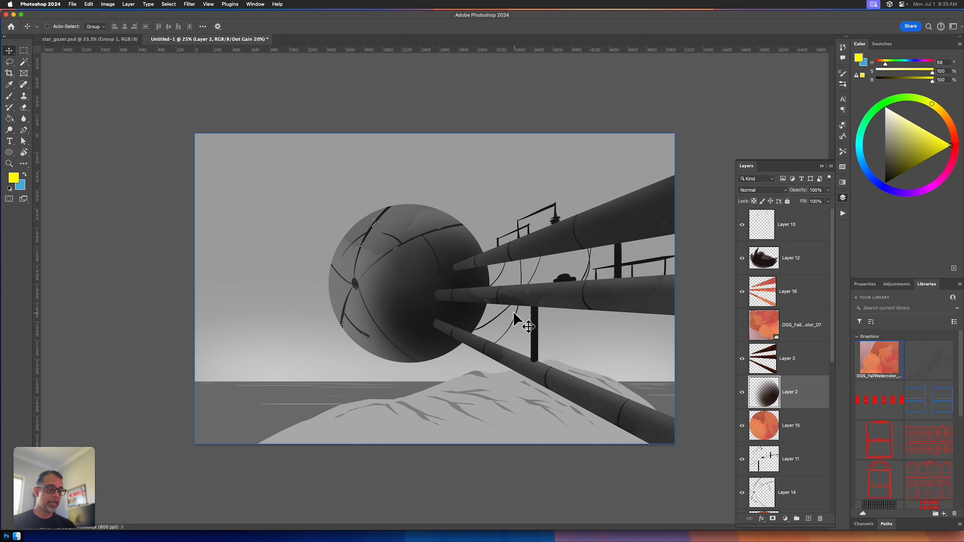
Step: Switch the grayscale proof on and off to compare the illustration's values, ending in the color view
{"action": "key", "text": "super"}
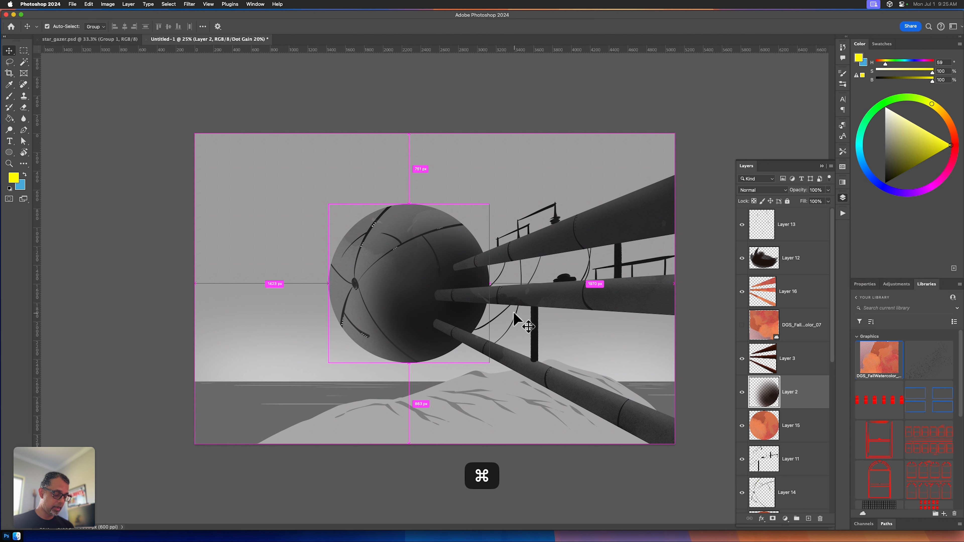
{"action": "key", "text": "super+y"}
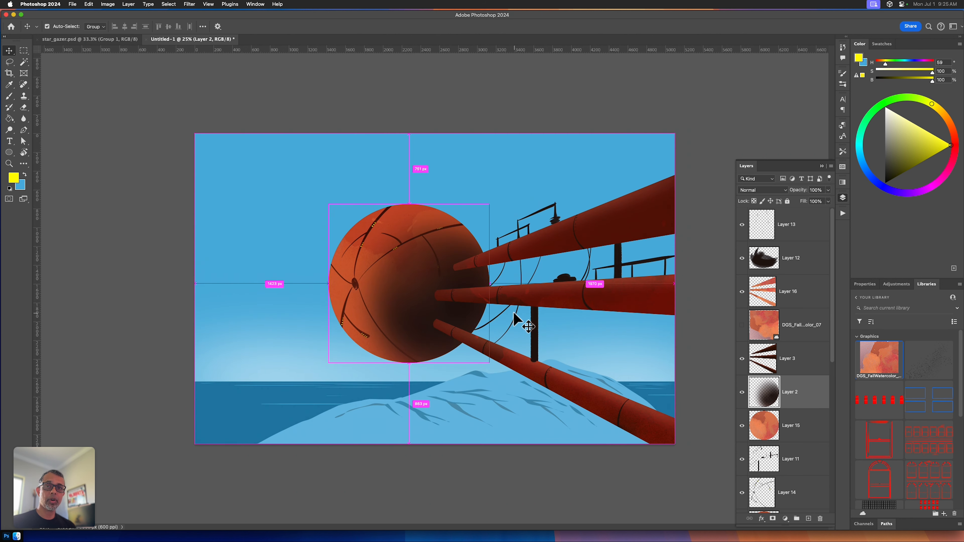
{"action": "key", "text": "super+y"}
{"action": "key", "text": "super+y"}
{"action": "key", "text": "super+y"}
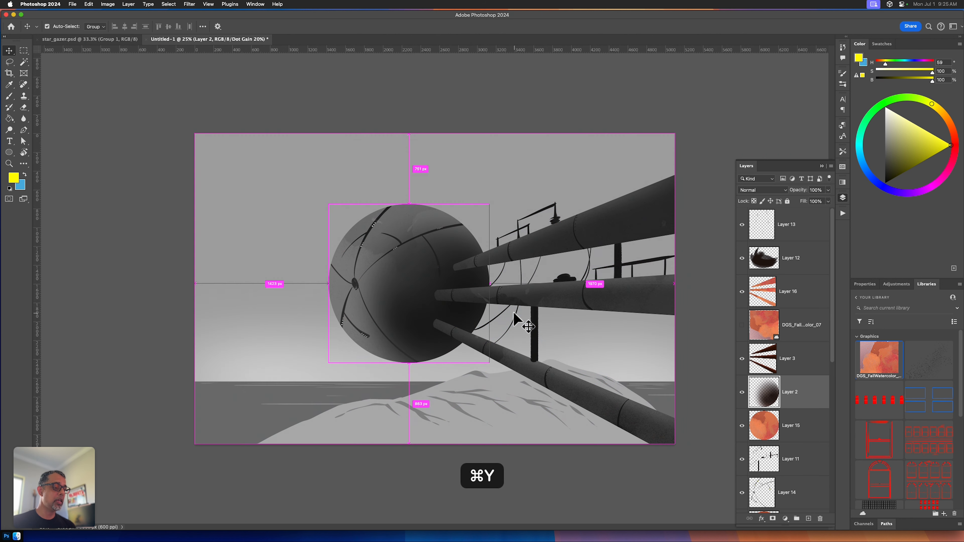
{"action": "key", "text": "super+y"}
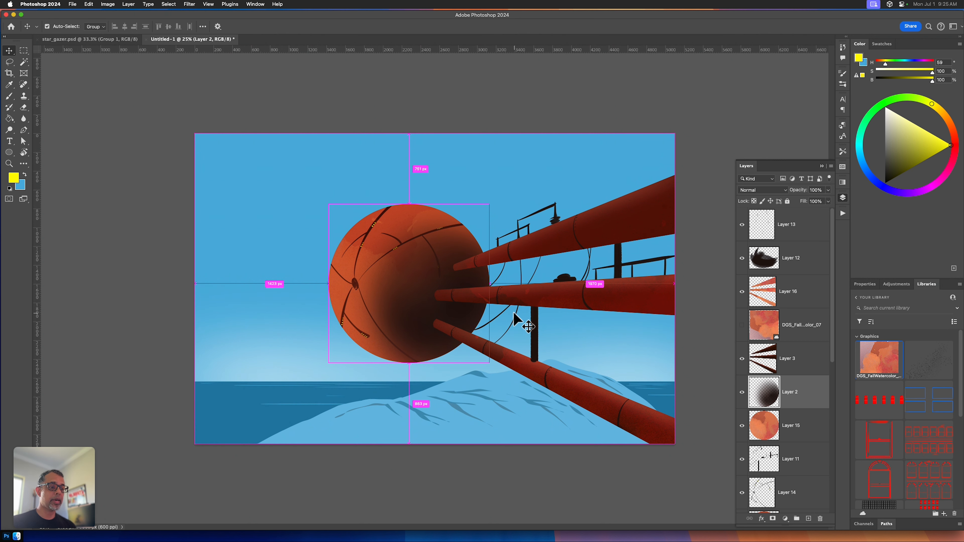
{"action": "key", "text": "super+y"}
{"action": "key", "text": "super+y"}
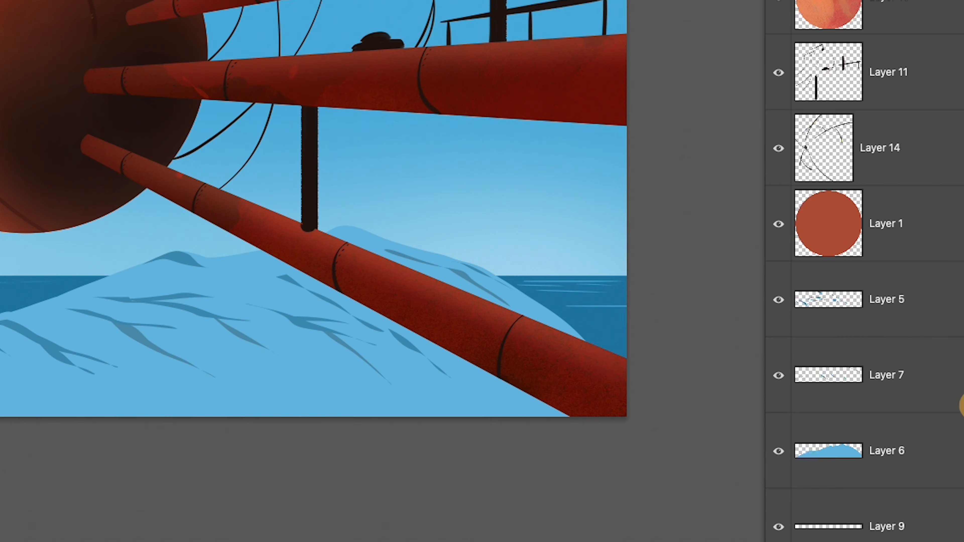
Step: Add a new layer for shading the water and set its blend mode to Multiply
{"action": "scroll", "coordinate": [962, 406], "scroll_direction": "down", "scroll_amount": 4}
{"action": "left_click", "coordinate": [847, 452], "text": "super"}
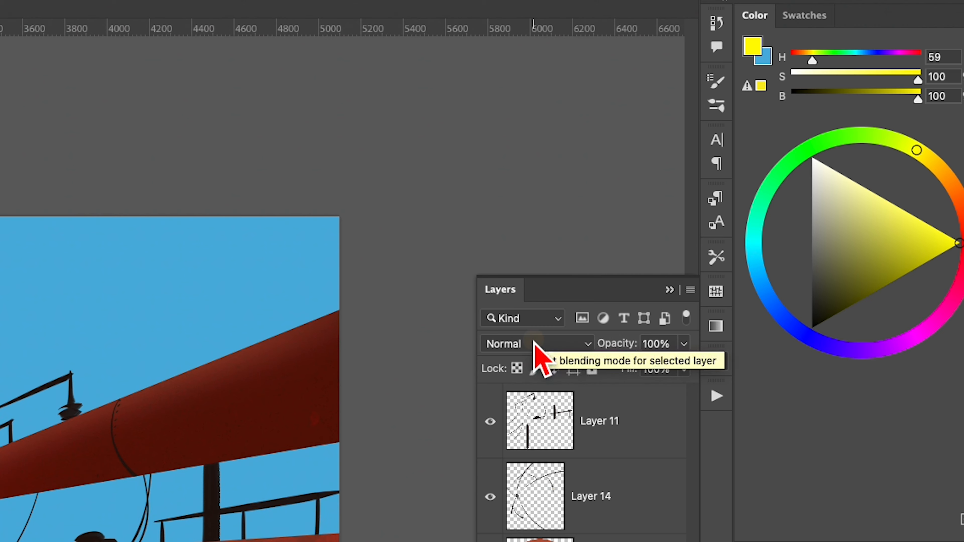
{"action": "left_click_drag", "start_coordinate": [533, 347], "coordinate": [530, 415]}
Step: Choose a dark navy blue as the foreground color
{"action": "left_click", "coordinate": [802, 338]}
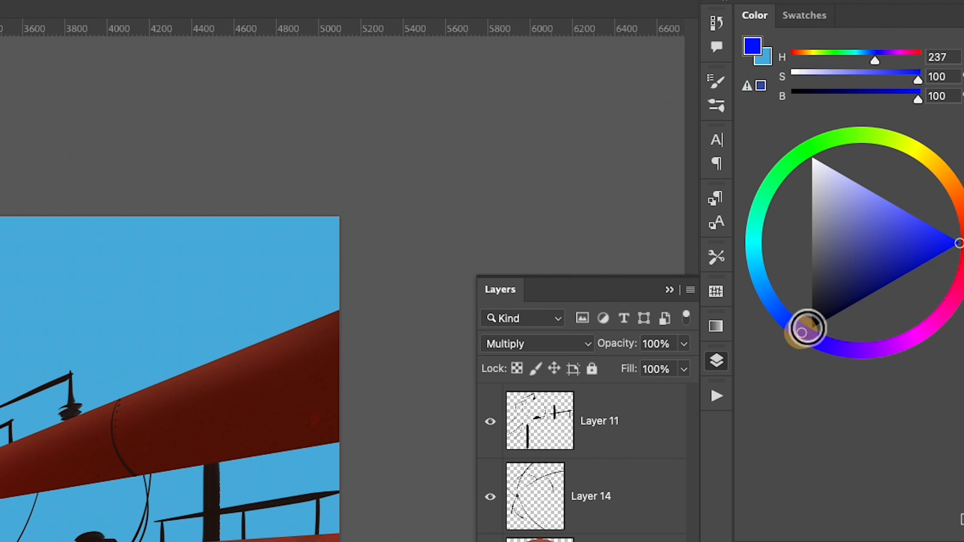
{"action": "left_click", "coordinate": [870, 265]}
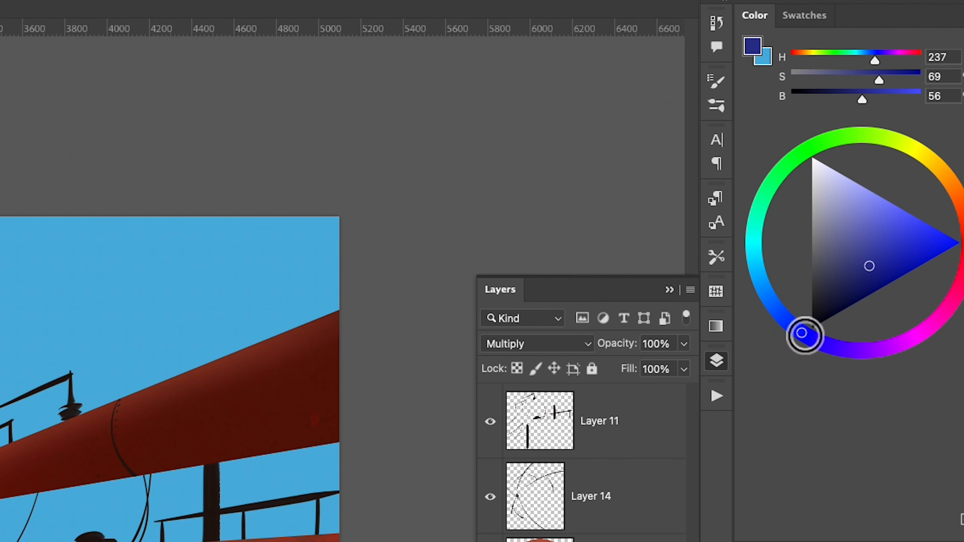
{"action": "mouse_move", "coordinate": [803, 334]}
{"action": "left_mouse_down"}
{"action": "mouse_move", "coordinate": [818, 345]}
{"action": "mouse_move", "coordinate": [777, 311]}
{"action": "left_mouse_up"}
{"action": "left_click_drag", "start_coordinate": [873, 270], "coordinate": [846, 293]}
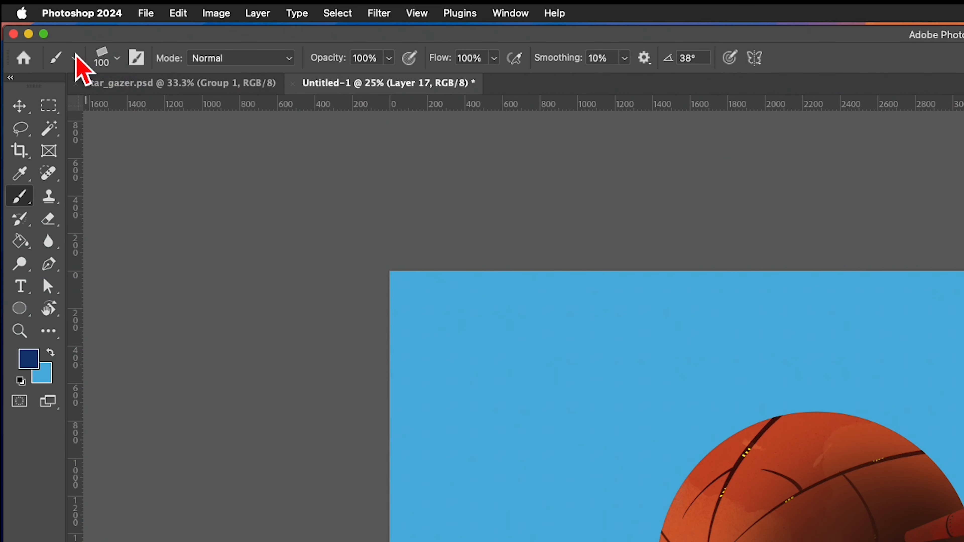
Step: Select the Soft Round Pressure Opacity and Flow brush and enlarge it greatly for shading the selected water
{"action": "left_click", "coordinate": [117, 58]}
{"action": "left_click", "coordinate": [181, 251]}
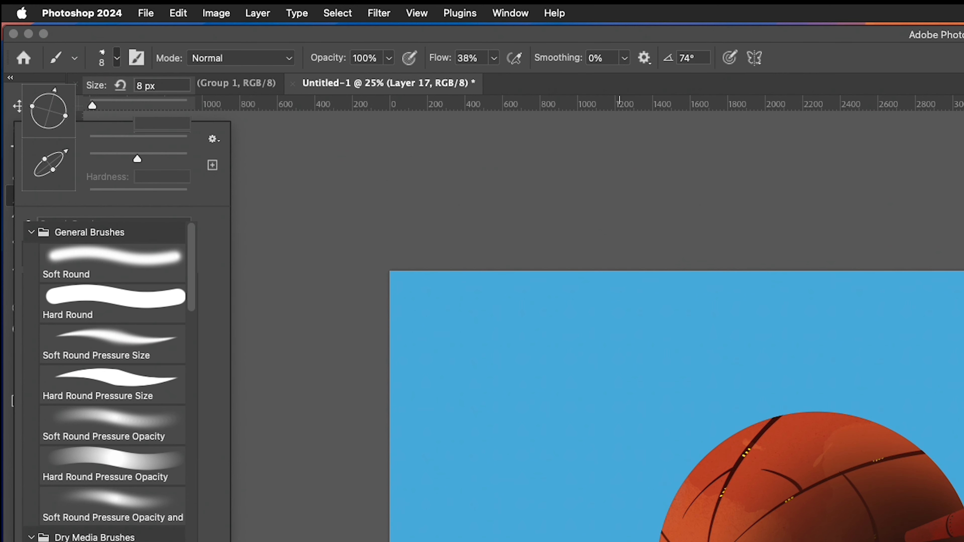
{"action": "left_click", "coordinate": [163, 512]}
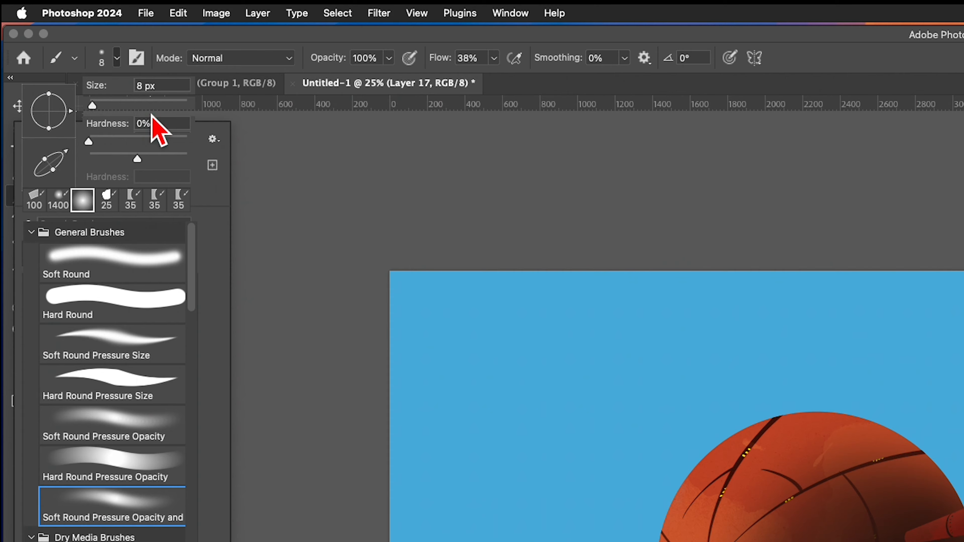
{"action": "left_click_drag", "start_coordinate": [93, 105], "coordinate": [180, 122]}
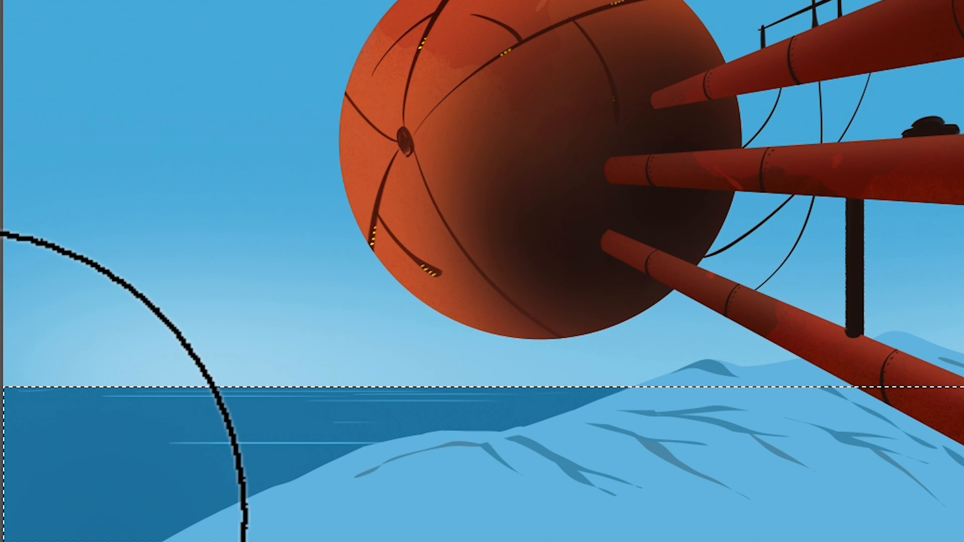
Step: Shade the selected water with dark navy toward the lower-left corner and soft light blue near the horizon, then deselect it
{"action": "mouse_move", "coordinate": [22, 528]}
{"action": "left_mouse_down"}
{"action": "mouse_move", "coordinate": [1, 528]}
{"action": "mouse_move", "coordinate": [11, 541]}
{"action": "mouse_move", "coordinate": [19, 526]}
{"action": "mouse_move", "coordinate": [177, 541]}
{"action": "left_mouse_up"}
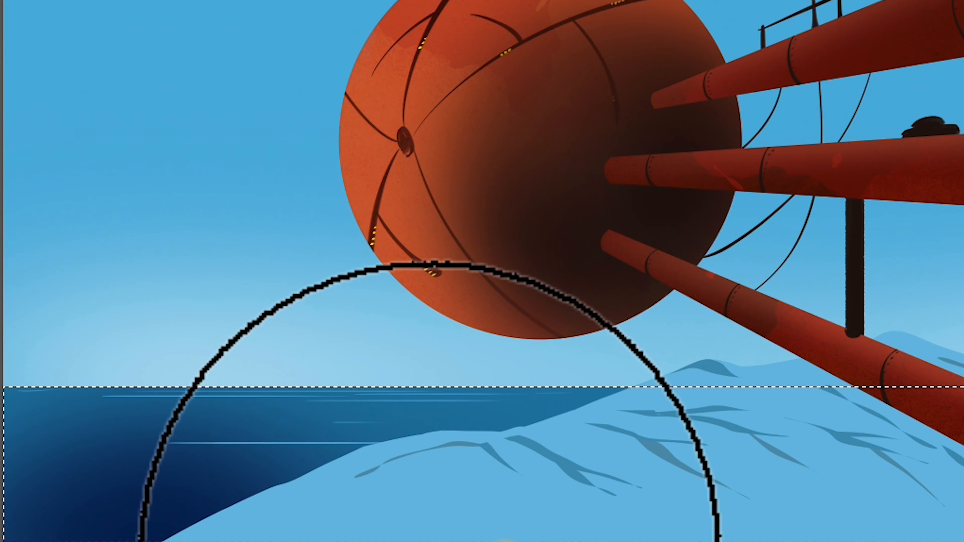
{"action": "key", "text": "ctrl+d"}
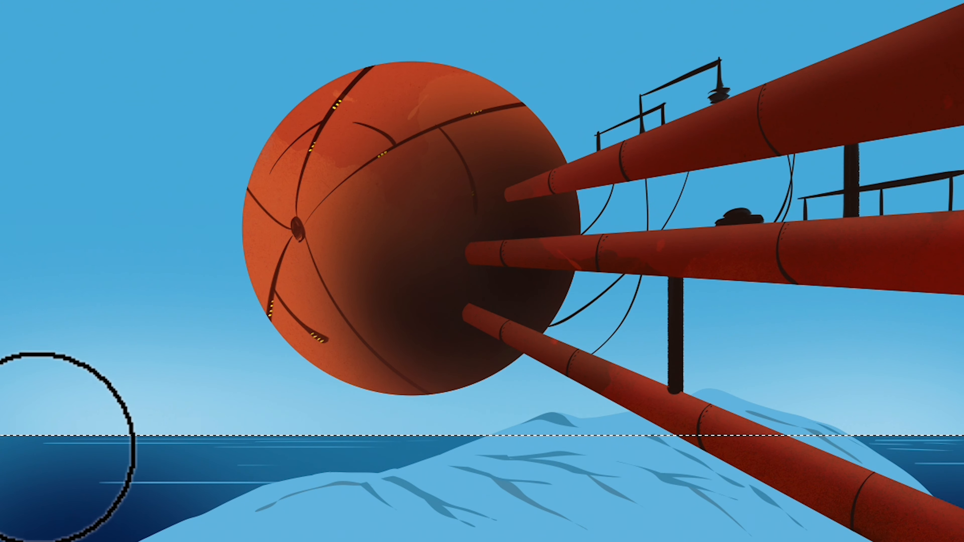
{"action": "left_click_drag", "start_coordinate": [125, 438], "coordinate": [325, 445]}
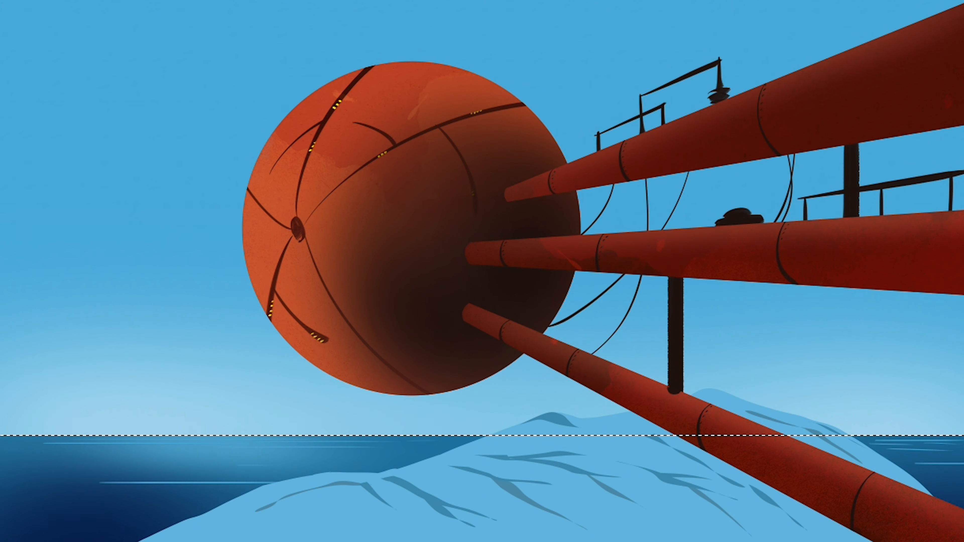
{"action": "key", "text": "ctrl+z"}
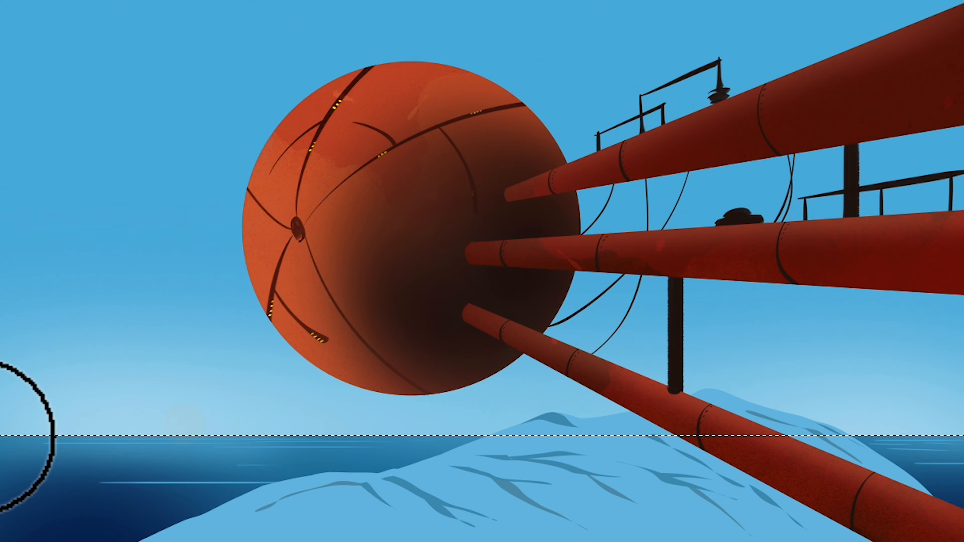
{"action": "key", "text": "ctrl+d"}
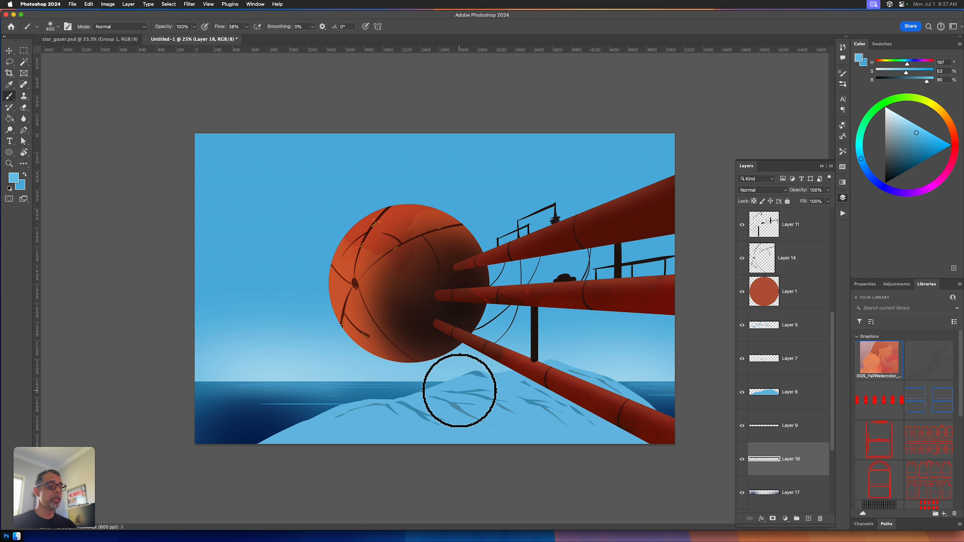
Step: Add a new layer directly above the sphere's base layer, Layer 1, and set the foreground color to black for brushwork
{"action": "left_click", "coordinate": [791, 303]}
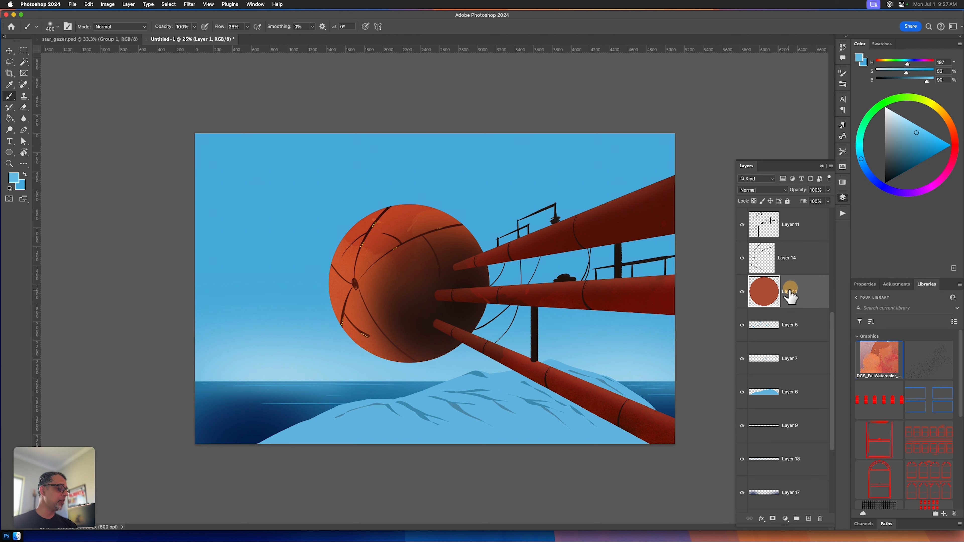
{"action": "key", "text": "alt+shift+super+n"}
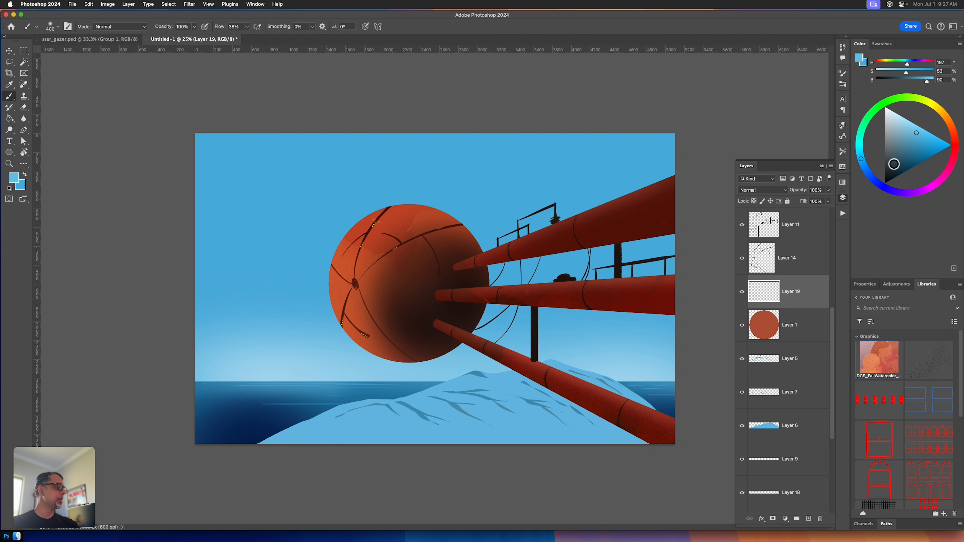
{"action": "left_click", "coordinate": [884, 185]}
{"action": "key", "text": "b"}
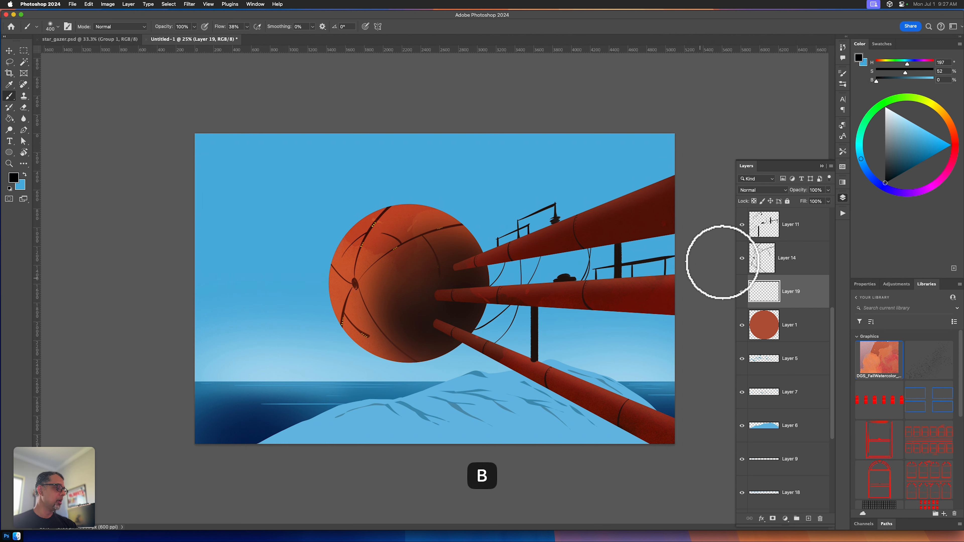
Step: Draw a thin black antenna with small crossbars on the sphere's upper-right edge using the KMS_Shaved_Ice_Brush preset
{"action": "left_click", "coordinate": [844, 153]}
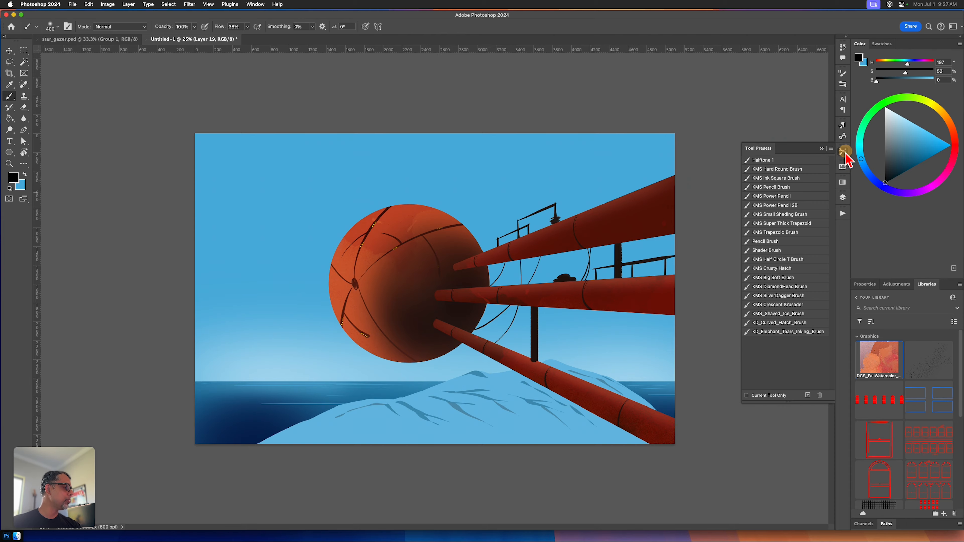
{"action": "left_click", "coordinate": [787, 314]}
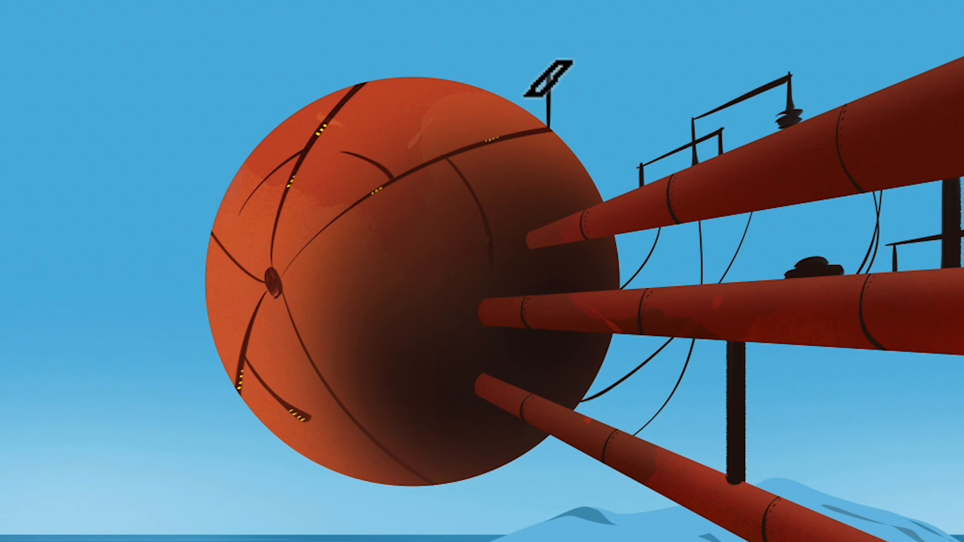
{"action": "left_click_drag", "start_coordinate": [549, 79], "coordinate": [549, 114]}
{"action": "mouse_move", "coordinate": [550, 74]}
{"action": "left_mouse_down"}
{"action": "mouse_move", "coordinate": [563, 74]}
{"action": "mouse_move", "coordinate": [557, 94]}
{"action": "left_mouse_up"}
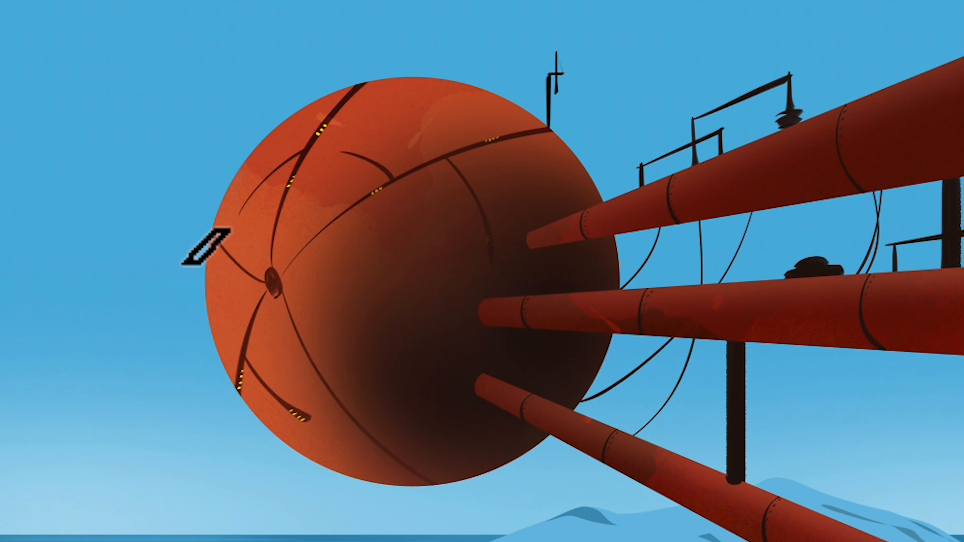
Step: Draw a second black antenna beside the sphere's left edge, with two short crossbars and a horizontal base joining the sphere
{"action": "left_click_drag", "start_coordinate": [193, 157], "coordinate": [192, 230]}
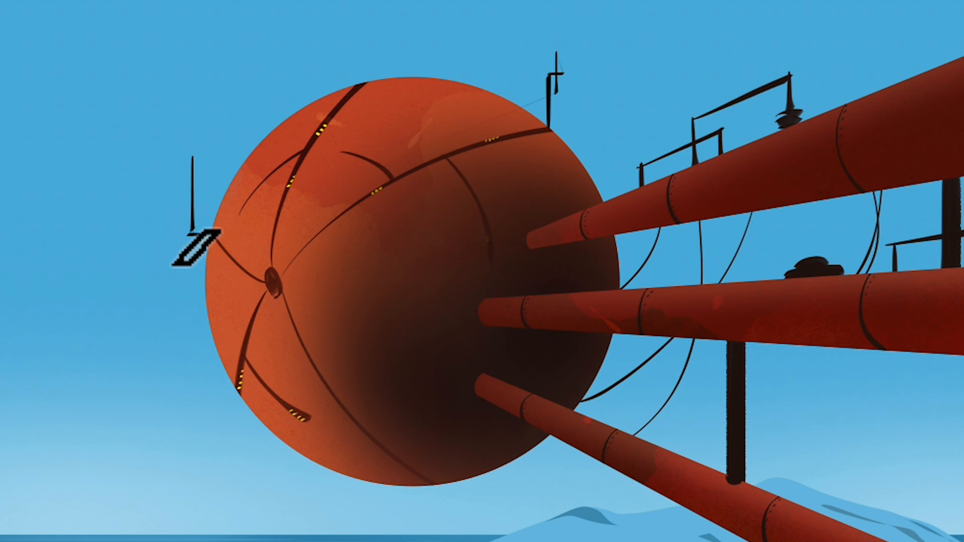
{"action": "left_click_drag", "start_coordinate": [187, 176], "coordinate": [196, 176]}
{"action": "left_click_drag", "start_coordinate": [189, 231], "coordinate": [194, 229]}
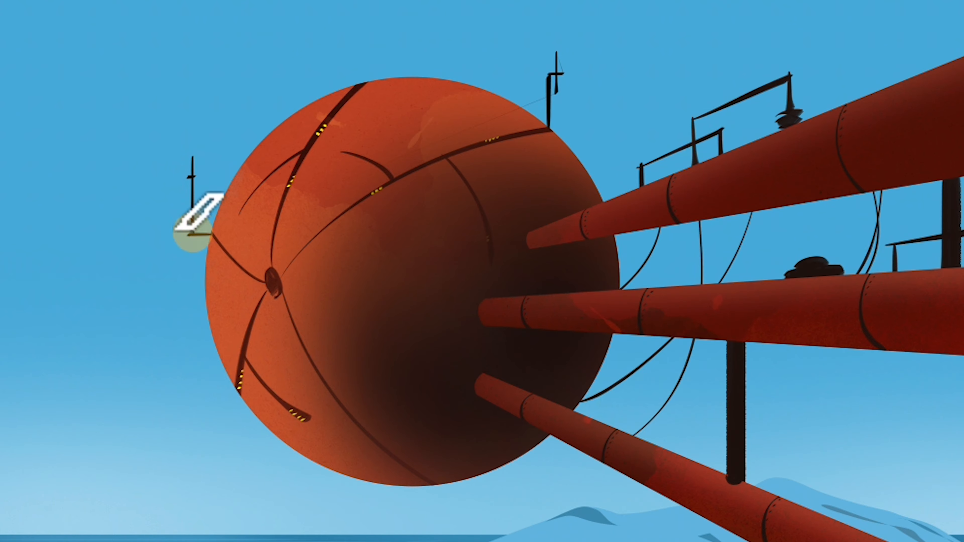
{"action": "left_click_drag", "start_coordinate": [187, 167], "coordinate": [196, 168]}
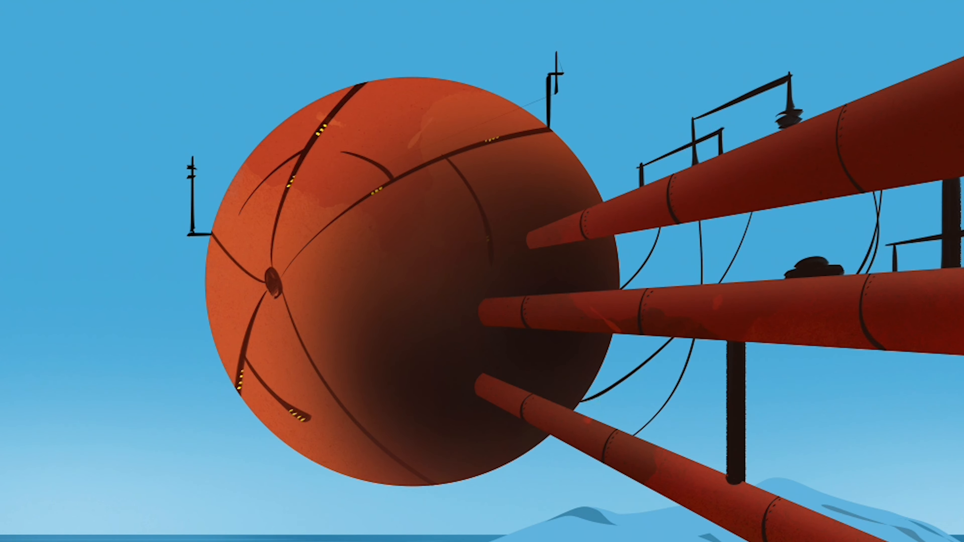
Step: Lasso and delete the stray thin line beside the antenna on the sphere's upper-right edge, then return to the brush
{"action": "key", "text": "l"}
{"action": "mouse_move", "coordinate": [539, 87]}
{"action": "left_mouse_down"}
{"action": "mouse_move", "coordinate": [499, 132]}
{"action": "mouse_move", "coordinate": [541, 90]}
{"action": "left_mouse_up"}
{"action": "key", "text": "Delete"}
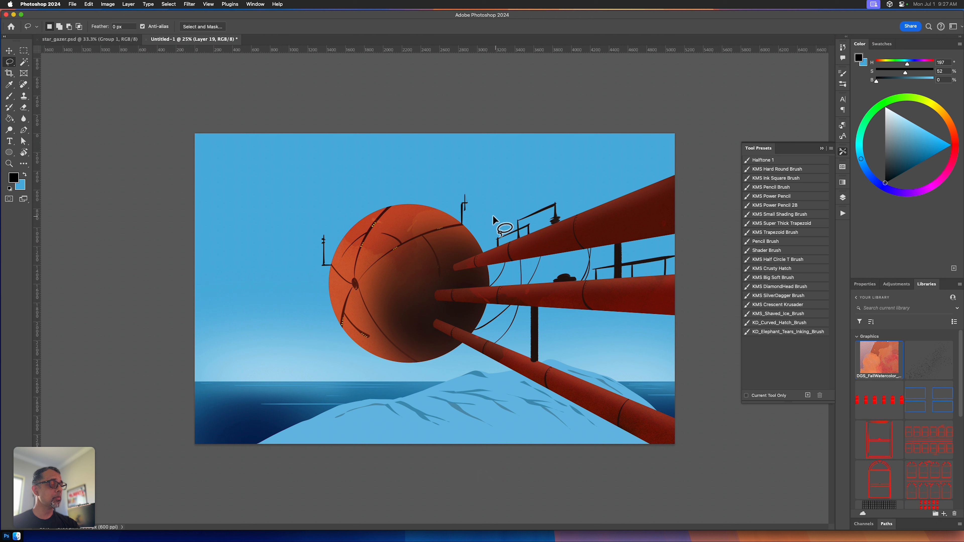
{"action": "key", "text": "b"}
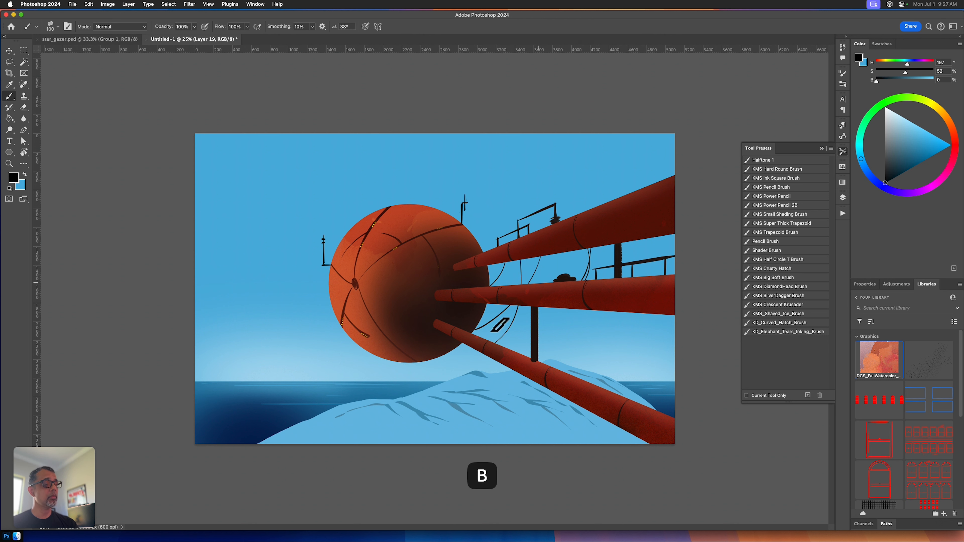